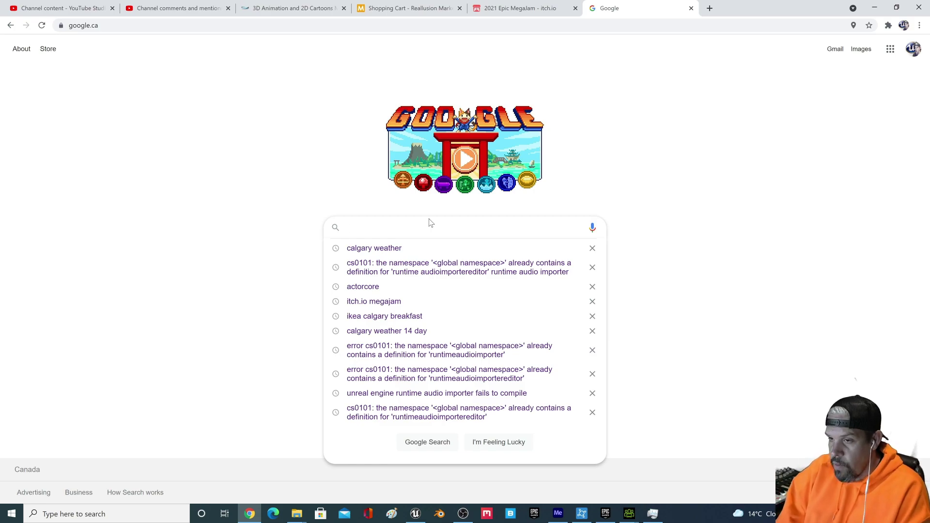
Step: Search Google for actorcore and open the ActorCore website from the sponsored result
text(actorcore)
key(Return)
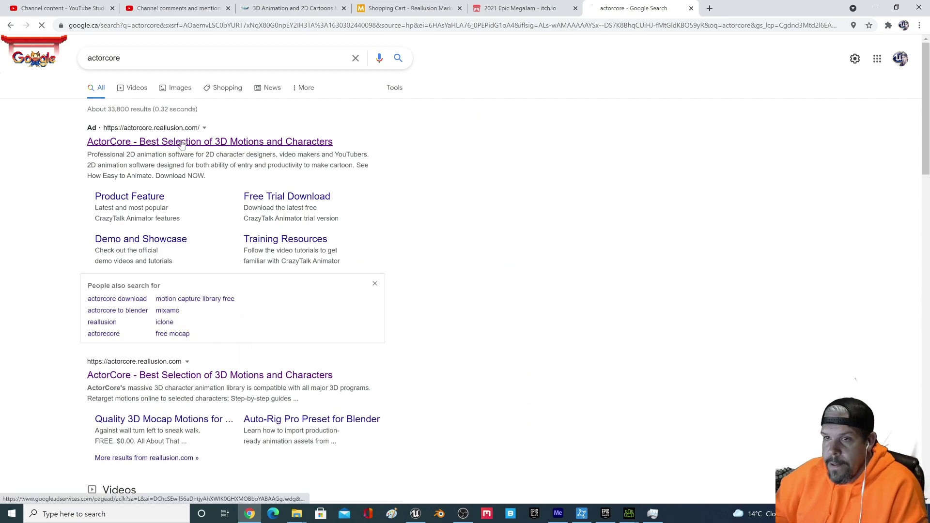
click(174, 141)
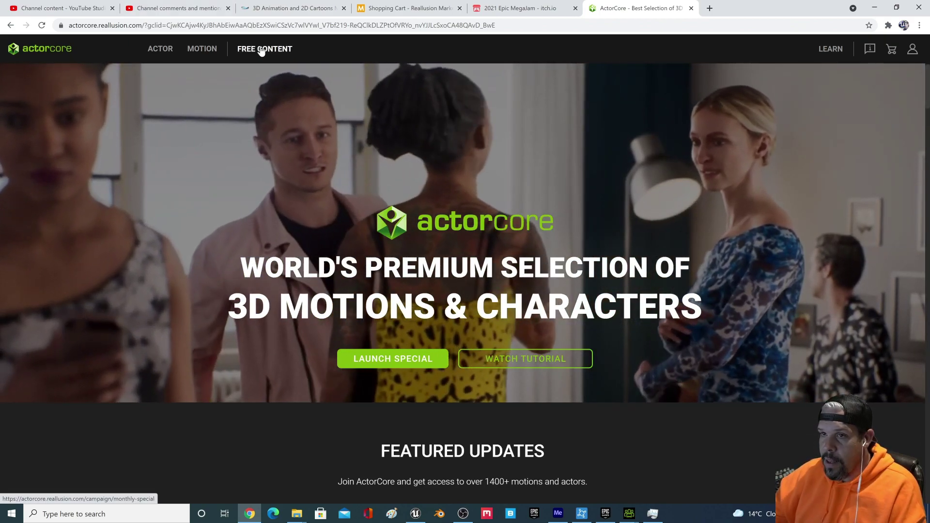
Step: Open ActorCore's free content page and go to the free motions offered in the sign-up freebie
click(260, 51)
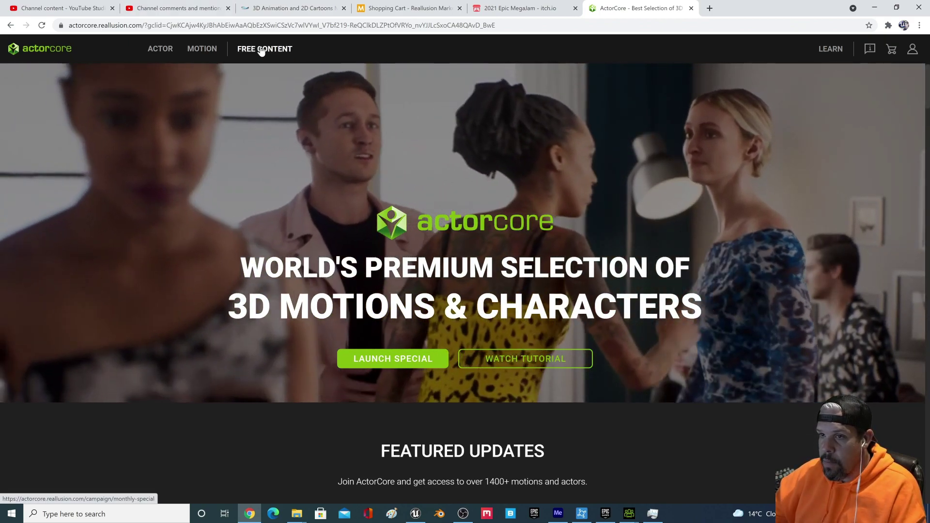
scroll(293, 168, down, 5)
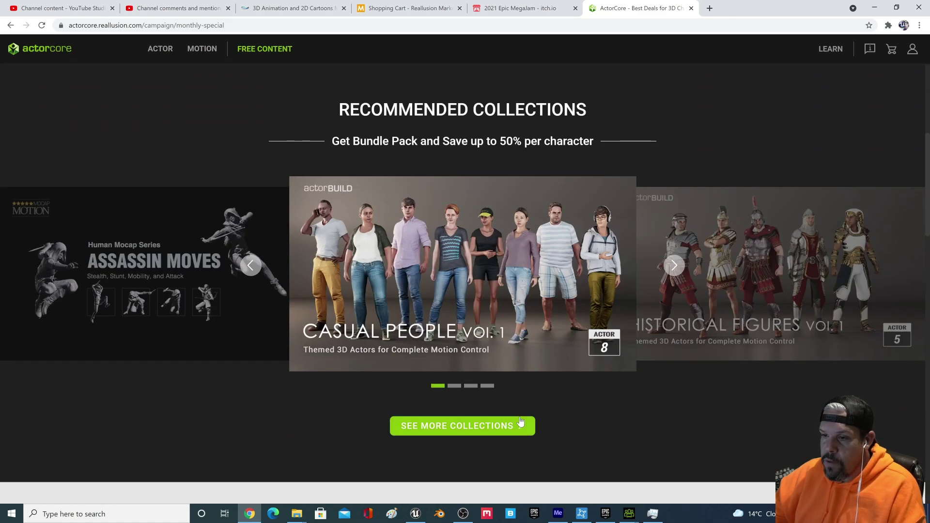
scroll(501, 378, down, 8)
scroll(320, 376, down, 3)
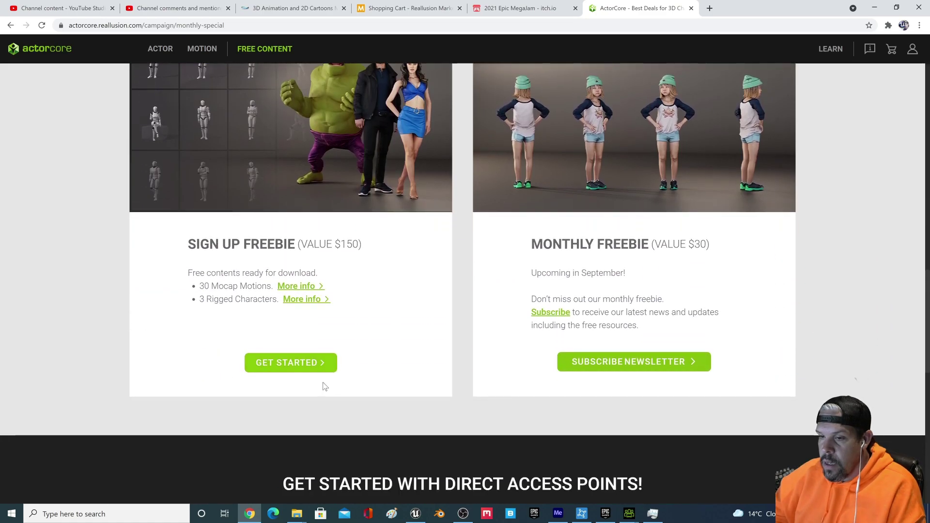
click(281, 368)
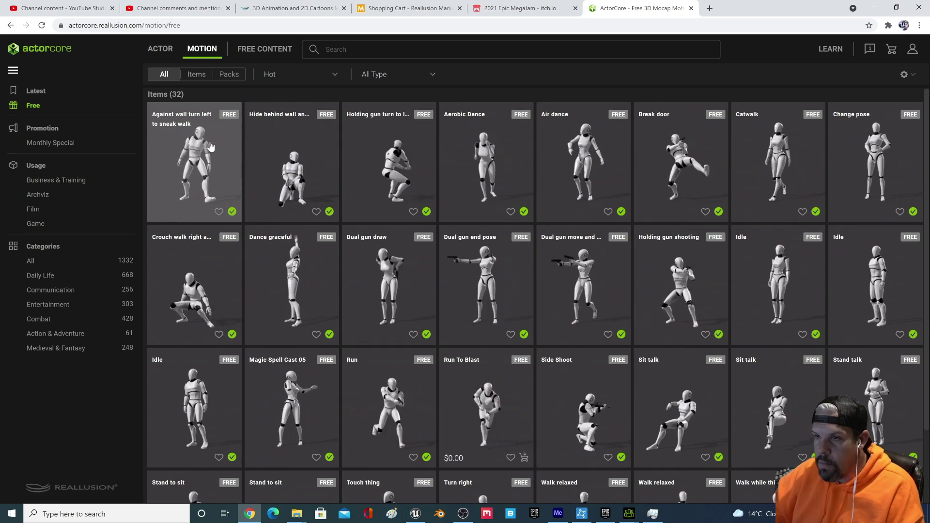
Step: Look through the list of free motions, from the wall and gun moves to the walks
scroll(359, 193, down, 2)
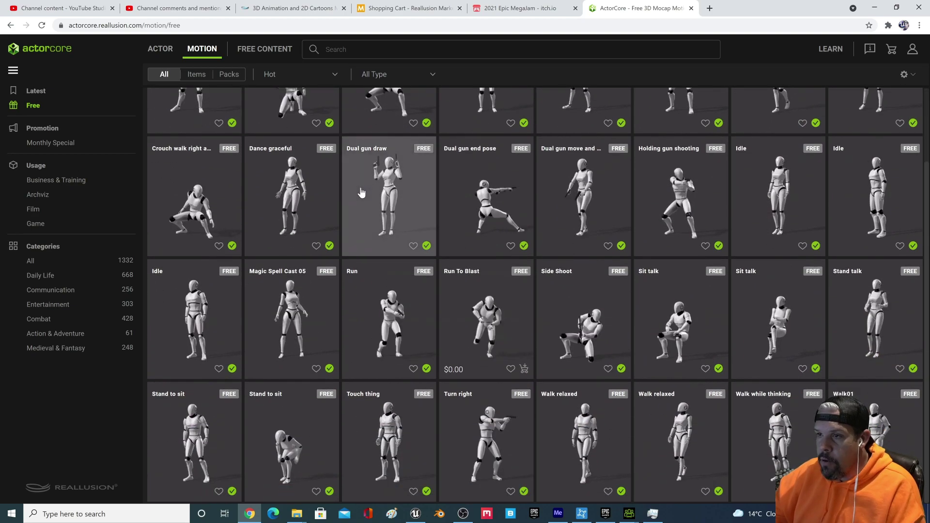
scroll(837, 301, up, 2)
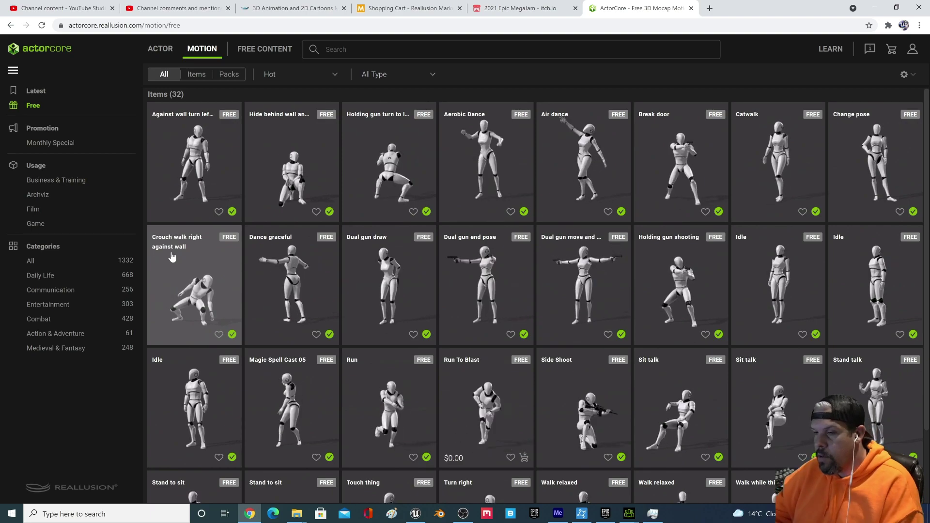
scroll(329, 211, down, 2)
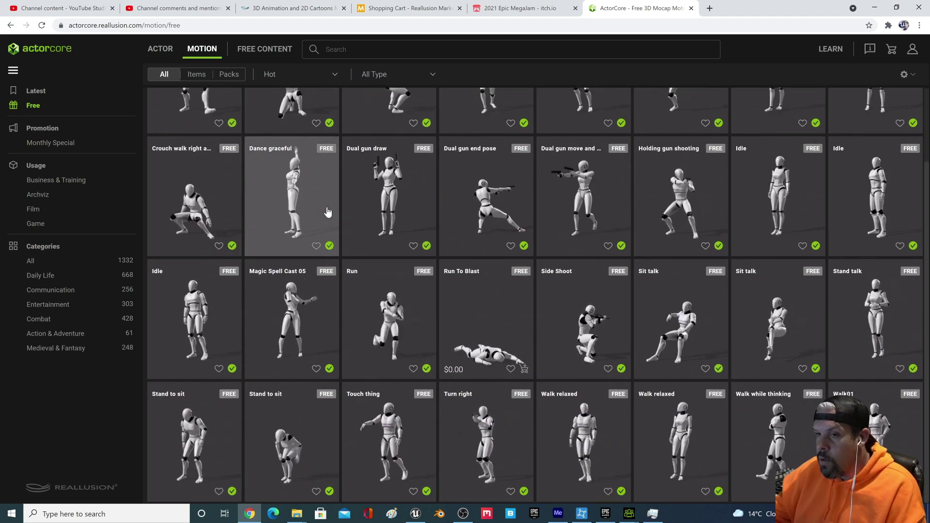
scroll(322, 243, up, 2)
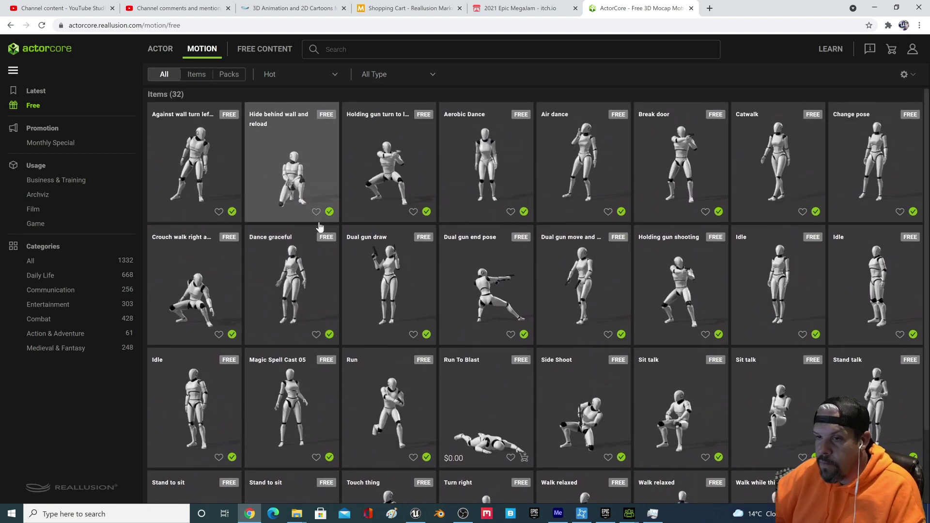
scroll(273, 224, down, 2)
scroll(273, 224, up, 2)
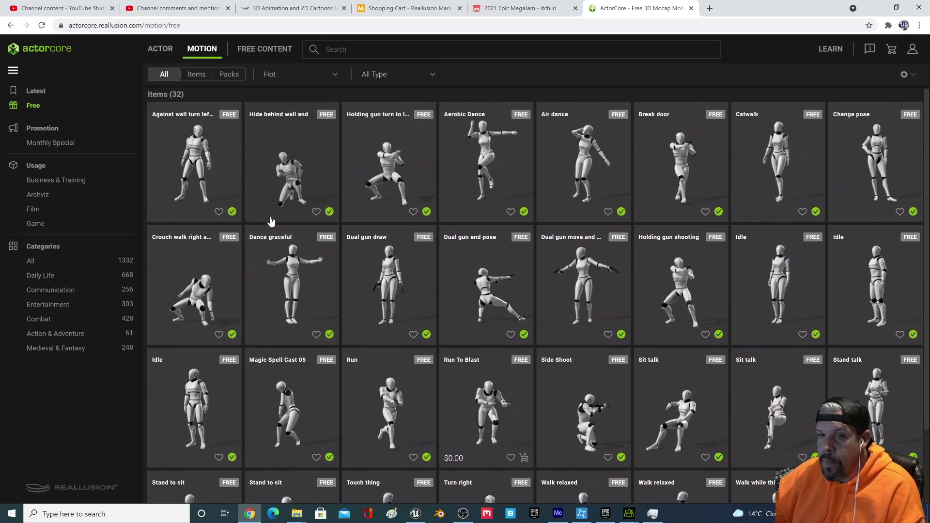
Step: Go to the Monthly Special motion packs and open the contents of the Iconic Hero Motions pack
click(244, 55)
click(196, 52)
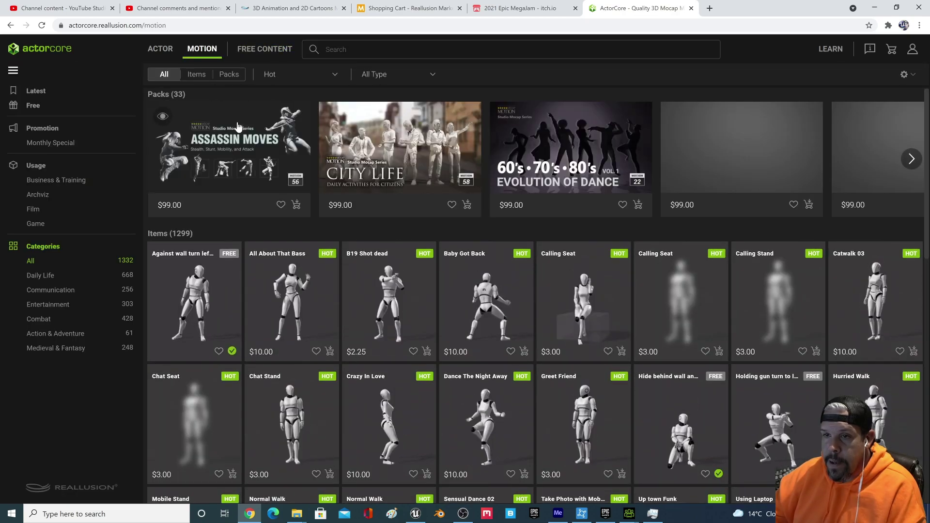
click(62, 144)
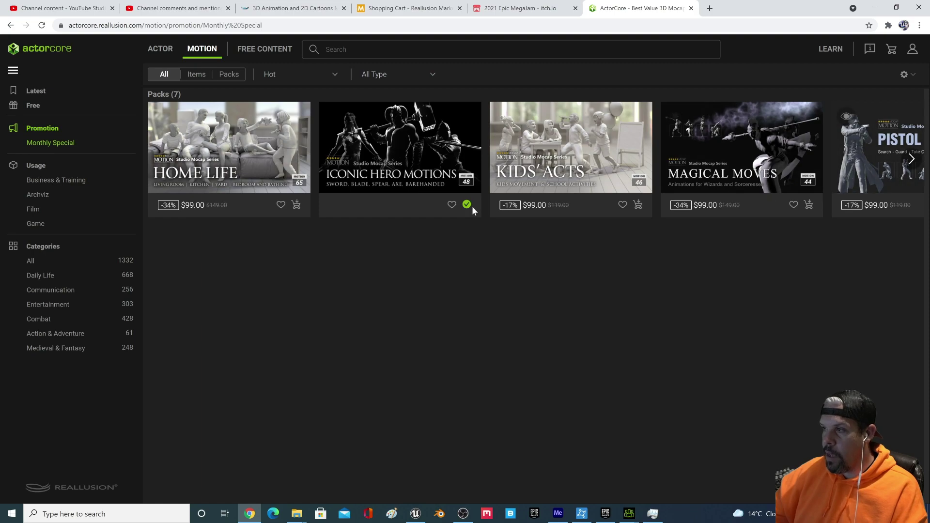
click(405, 148)
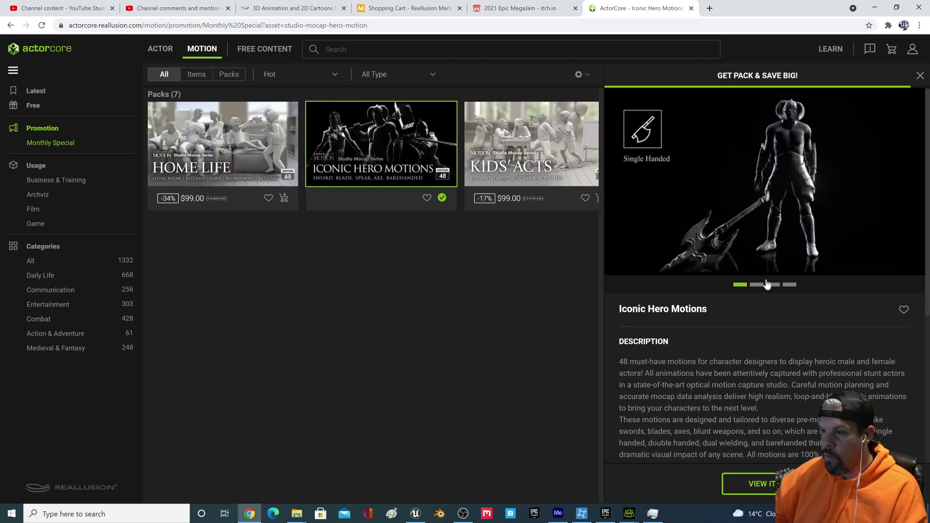
mouse_move(824, 200)
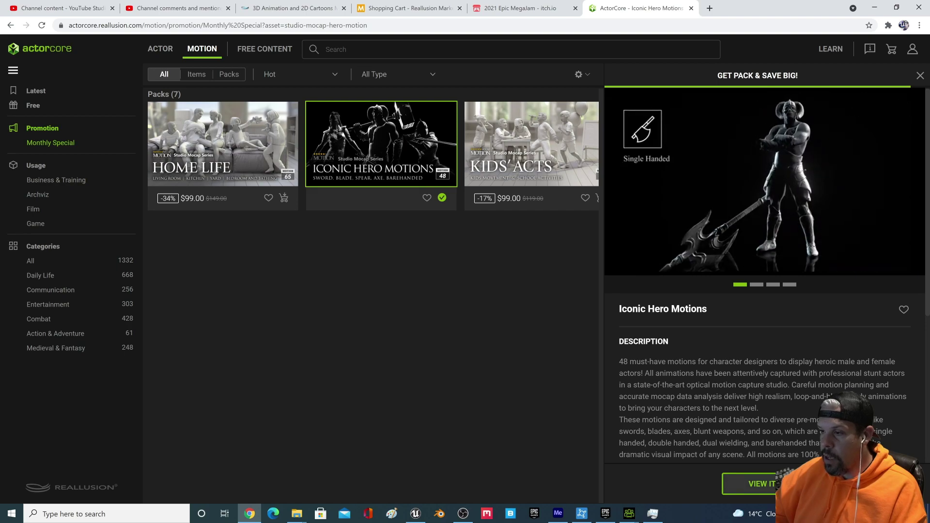
click(387, 174)
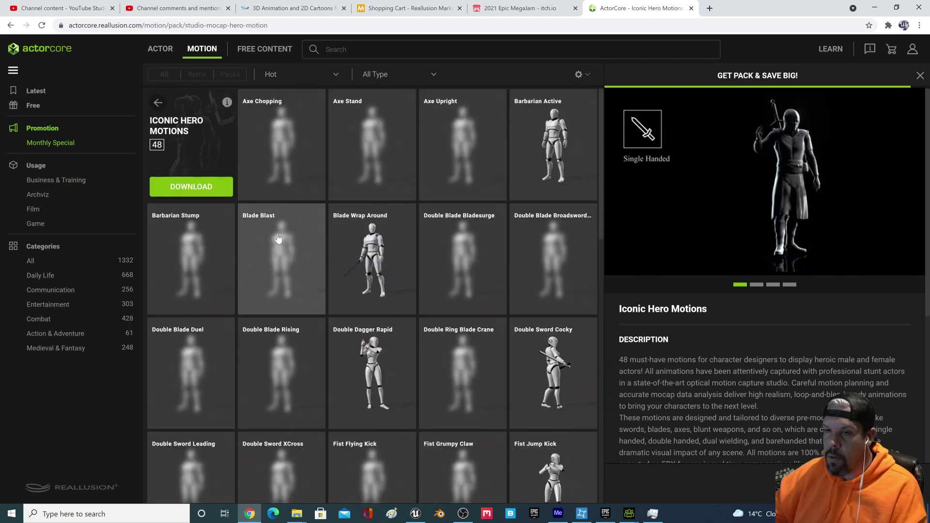
Step: Look through all the motions in the Iconic Hero Motions pack
scroll(258, 180, down, 15)
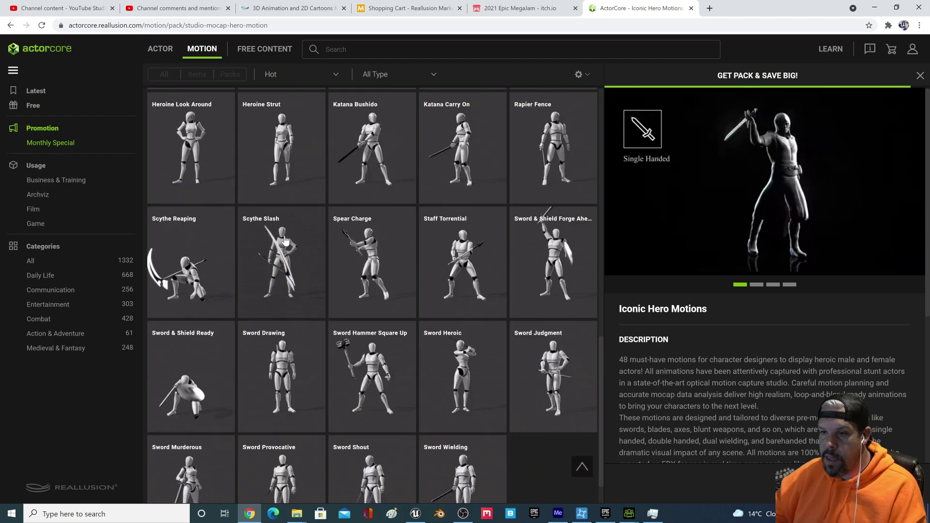
scroll(286, 241, up, 15)
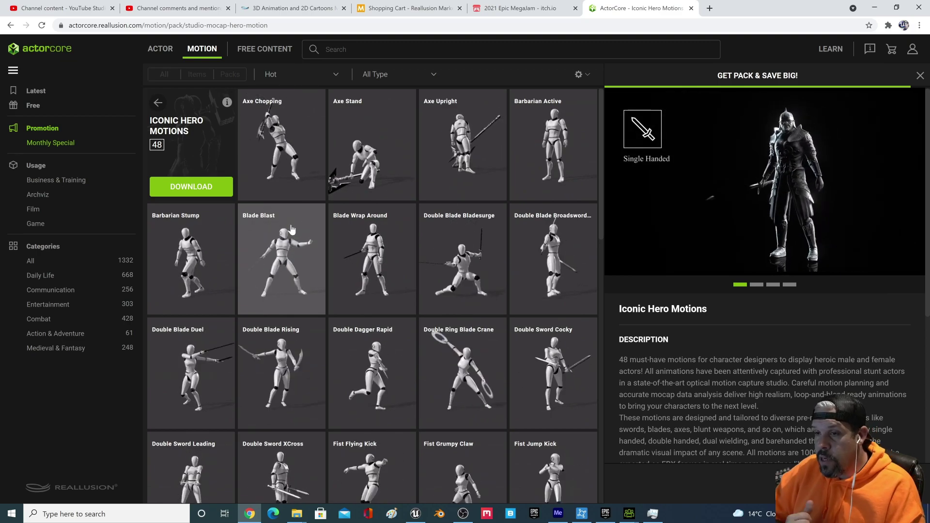
scroll(292, 229, down, 10)
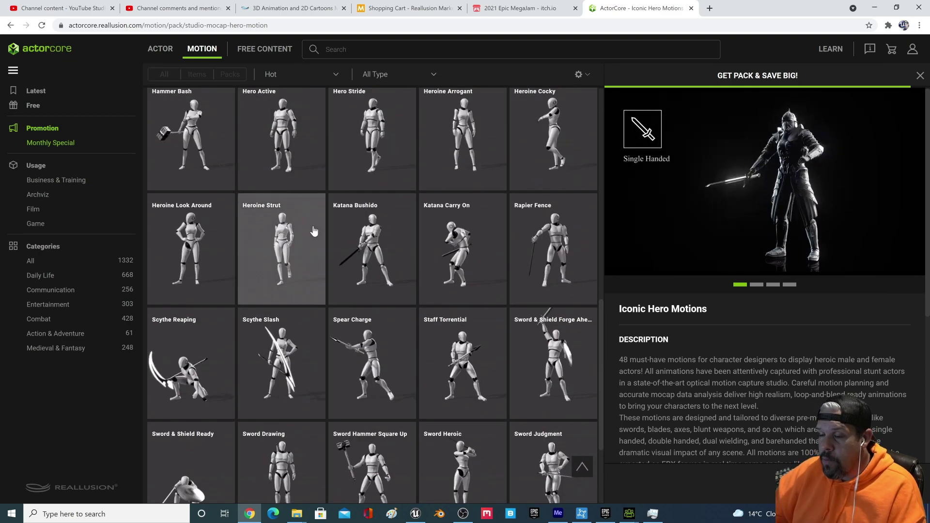
scroll(309, 233, down, 3)
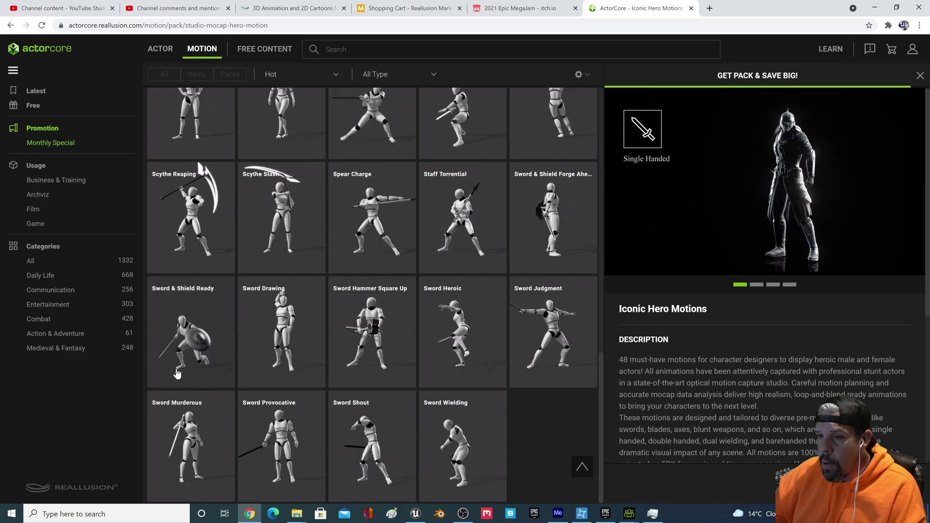
scroll(386, 228, up, 13)
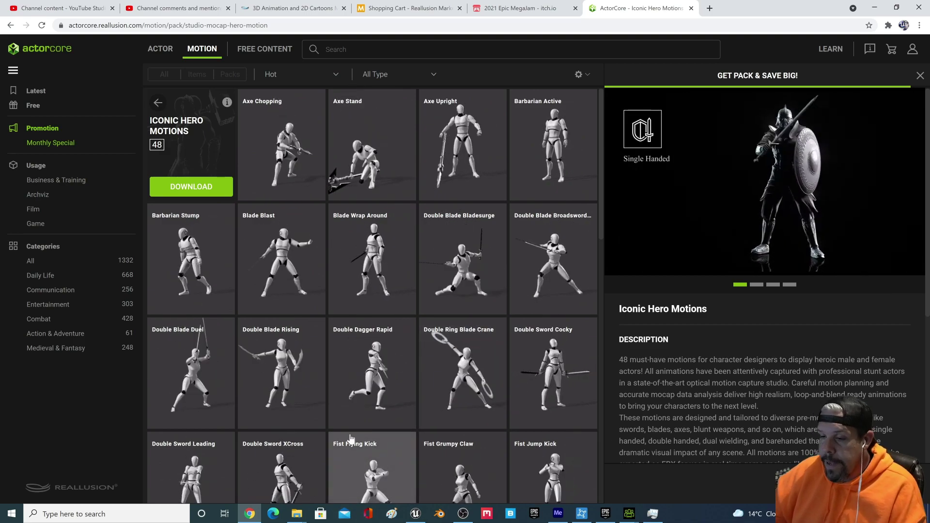
Step: Switch to File Explorer and open the Animations\Actorcore-IconicHero folder on the Share (L:) drive in a maximized window
click(296, 513)
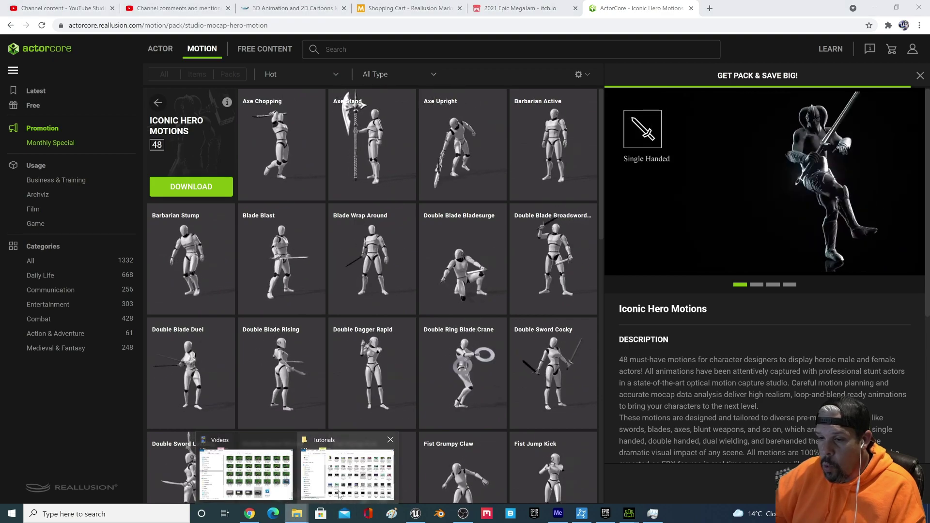
click(339, 495)
click(72, 383)
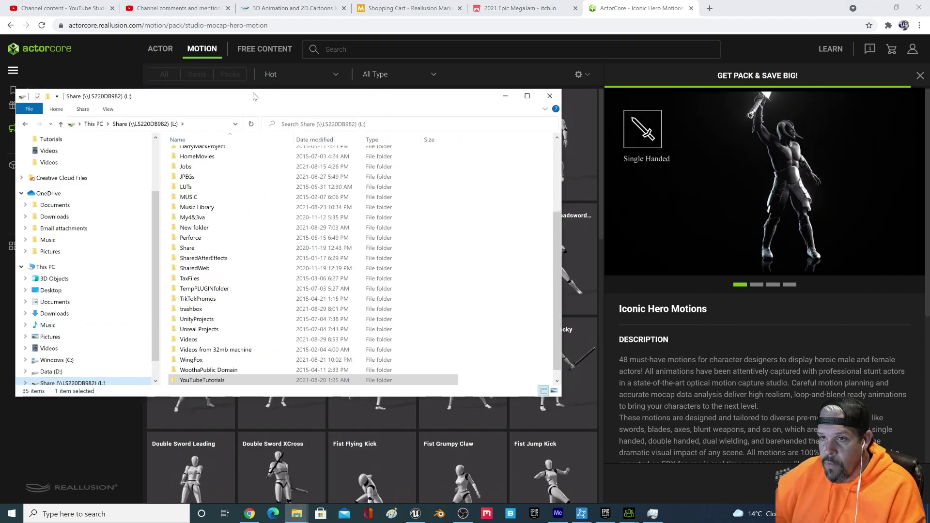
double_click(255, 96)
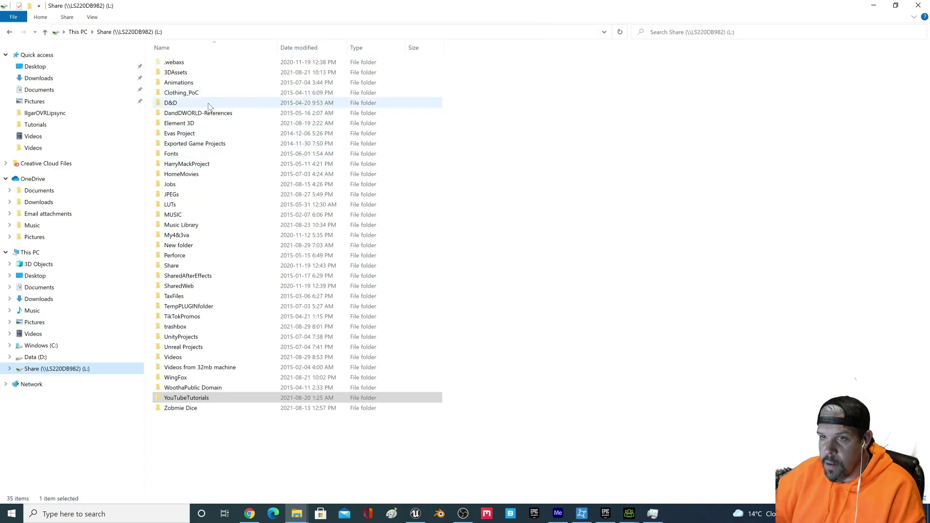
double_click(204, 83)
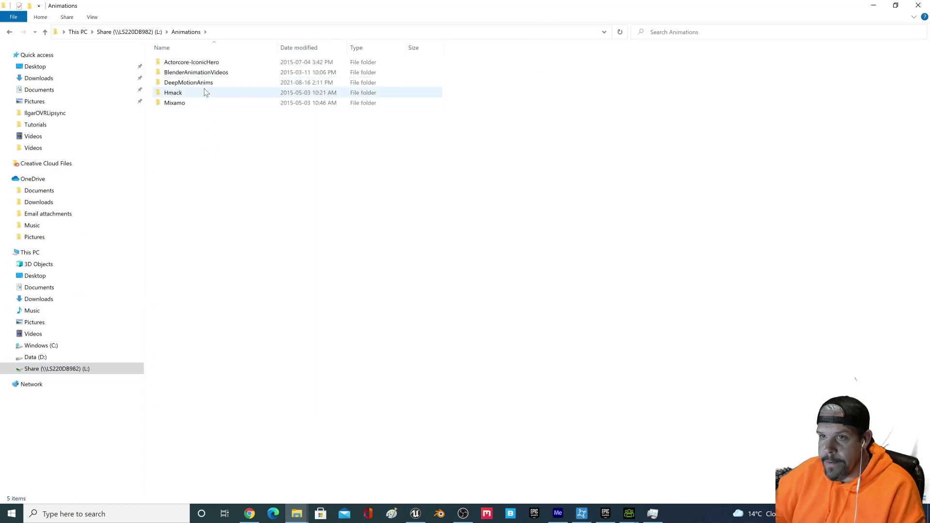
double_click(195, 65)
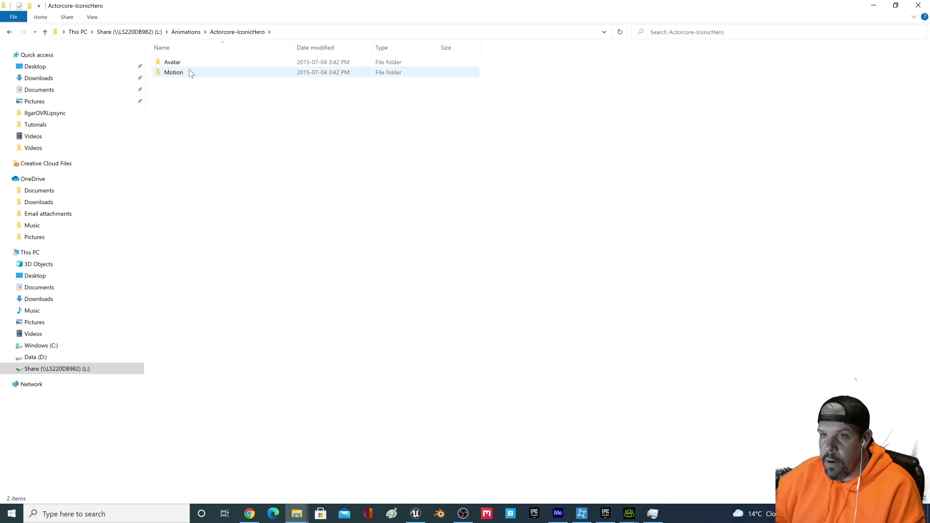
Step: Launch Unreal Editor 4.26 and start a new project in the Games category
right_click(418, 518)
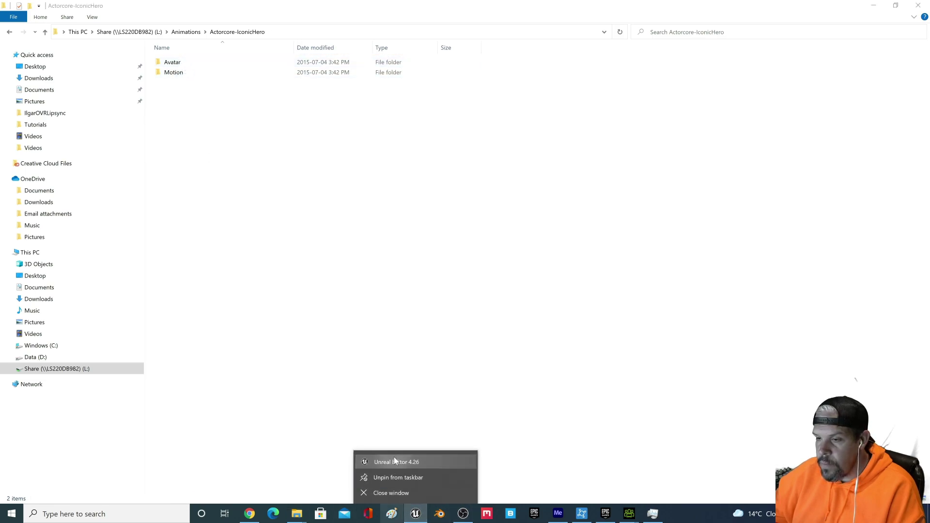
click(394, 458)
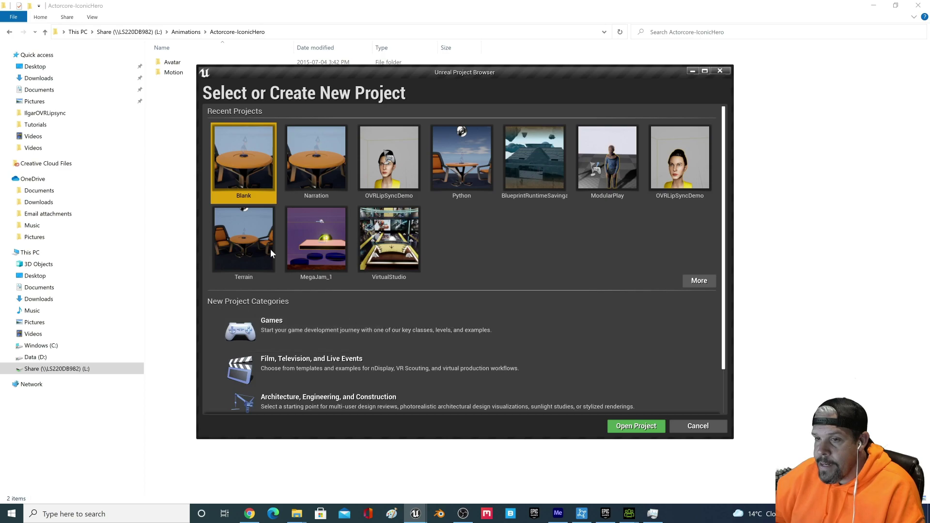
click(299, 342)
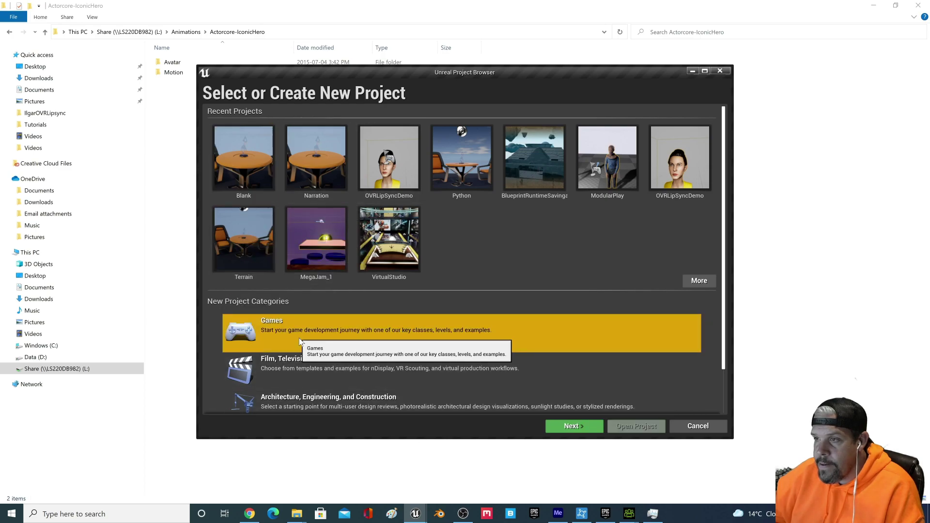
click(563, 426)
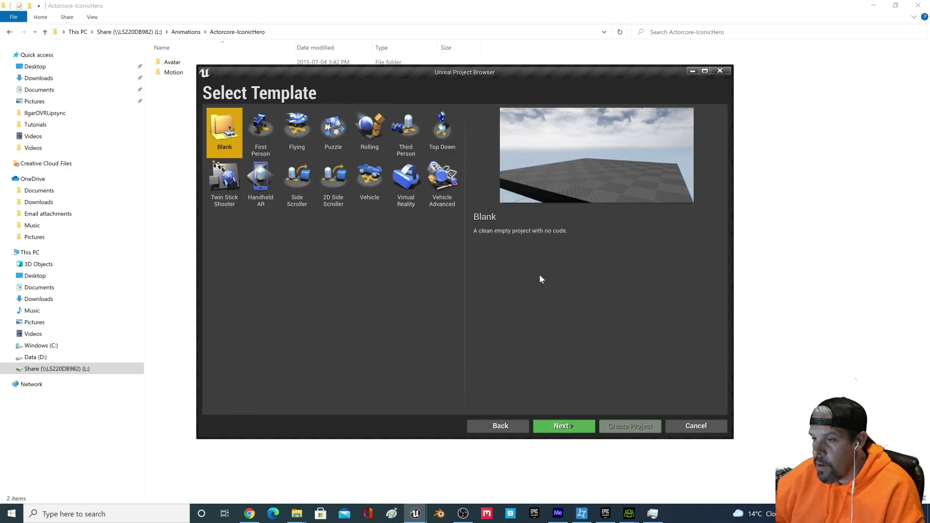
Step: Create a project from the Third Person template, named Blank_2, in D:\Unreal Projects\Blank
click(556, 429)
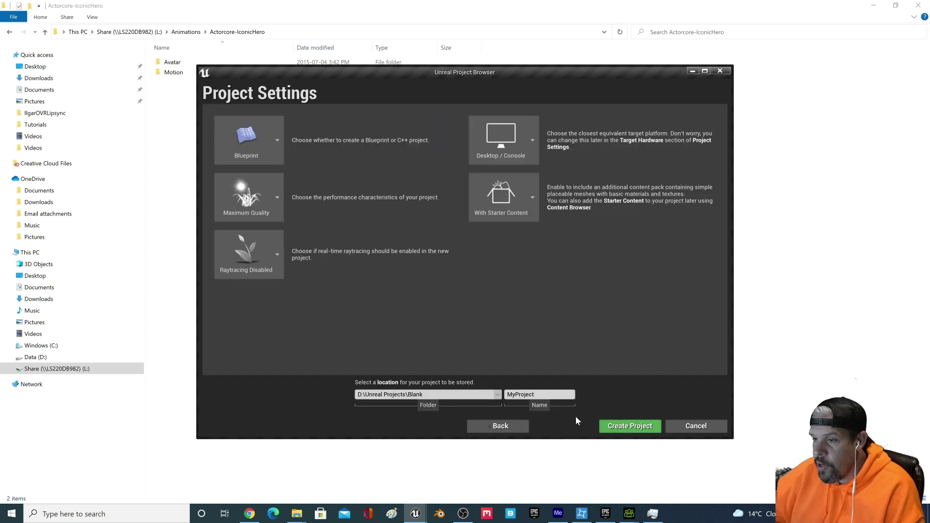
click(501, 426)
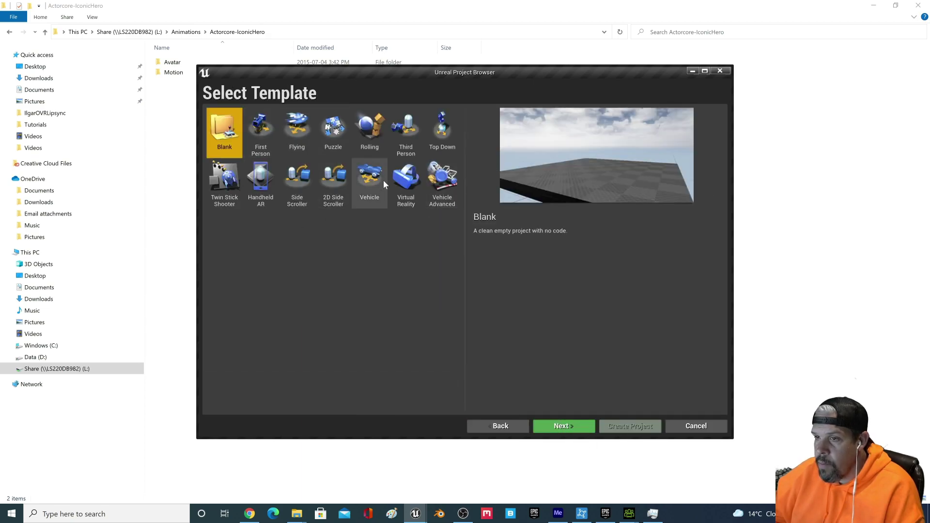
click(412, 136)
click(584, 429)
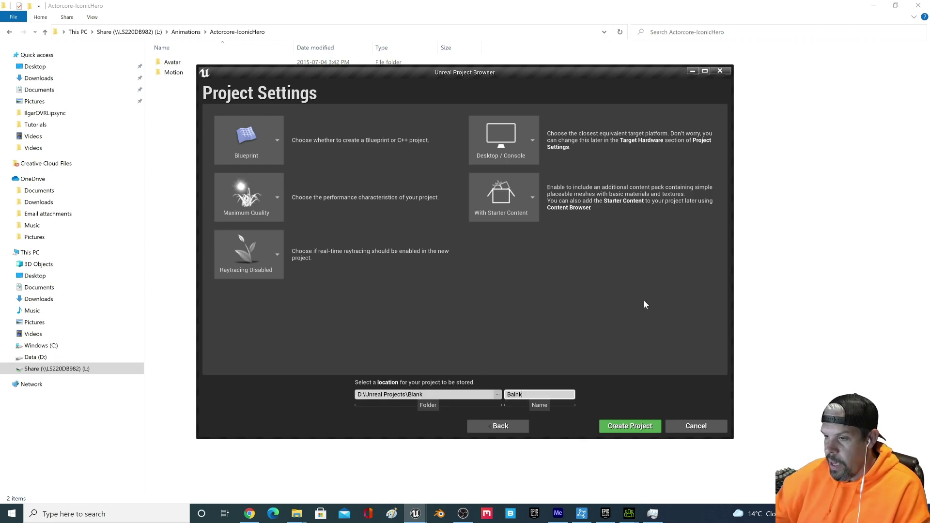
text(lank_2)
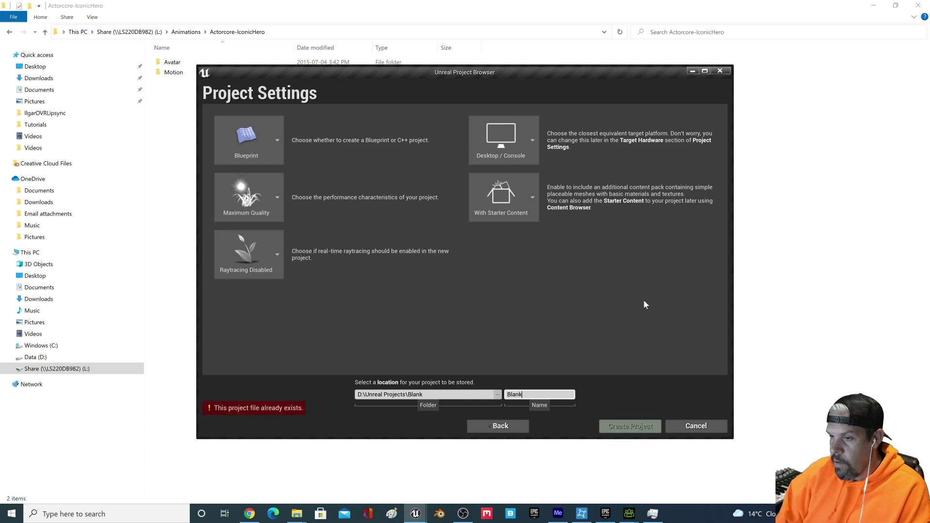
click(645, 429)
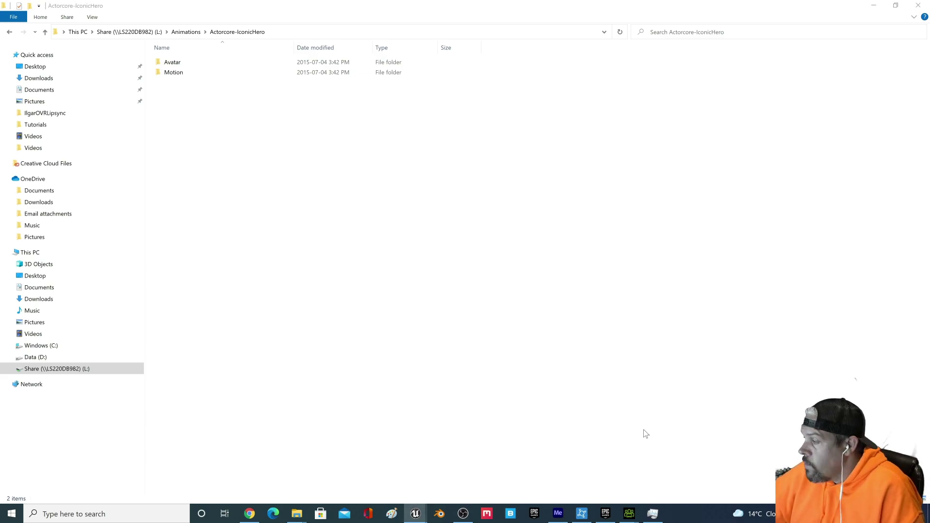
Step: Maximize the Blank_2 editor window and display the Content Browser with its folder tree
drag(928, 17, 537, 122)
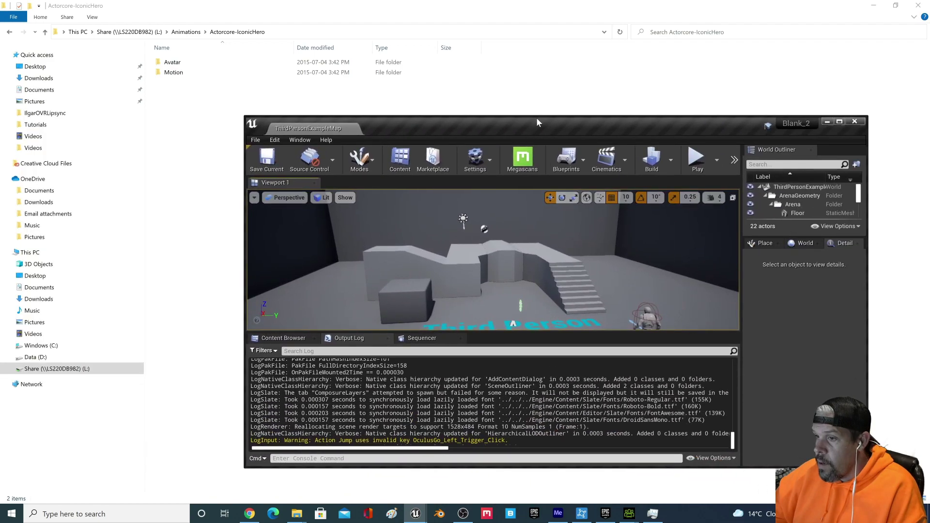
double_click(537, 122)
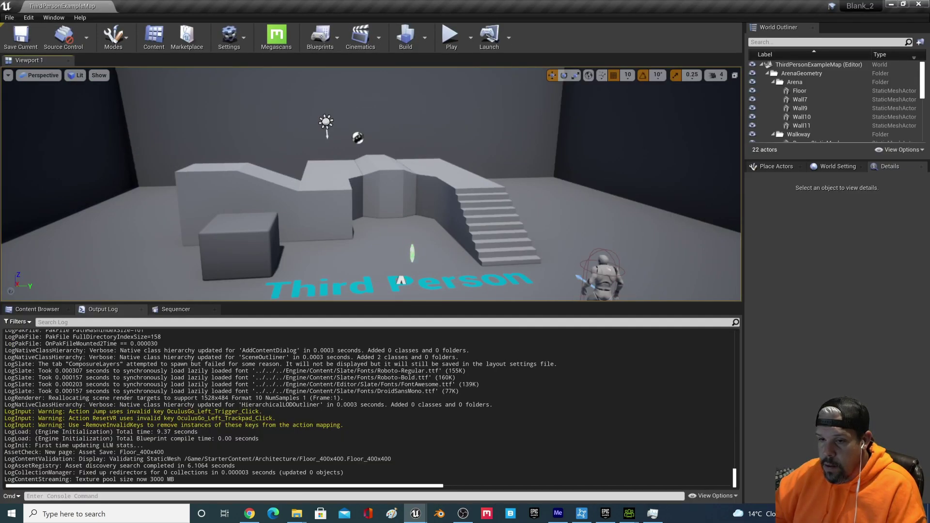
click(37, 309)
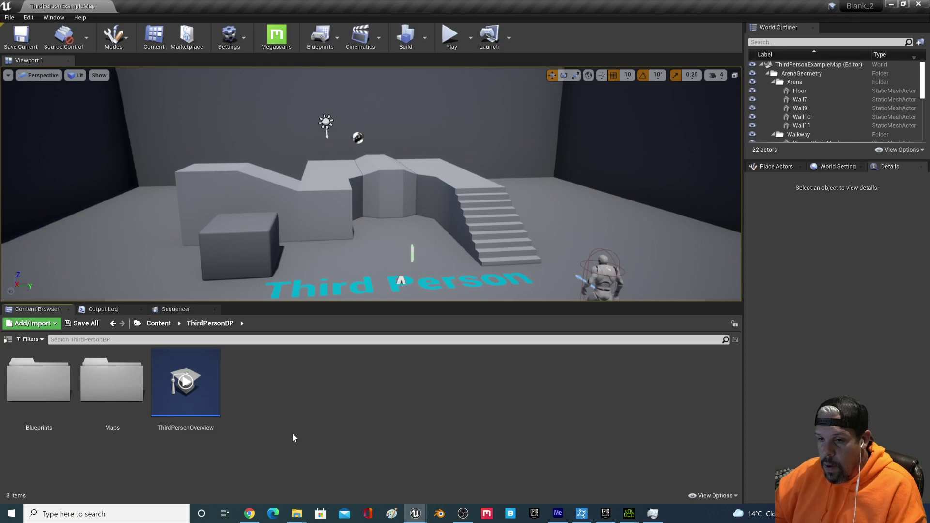
click(7, 339)
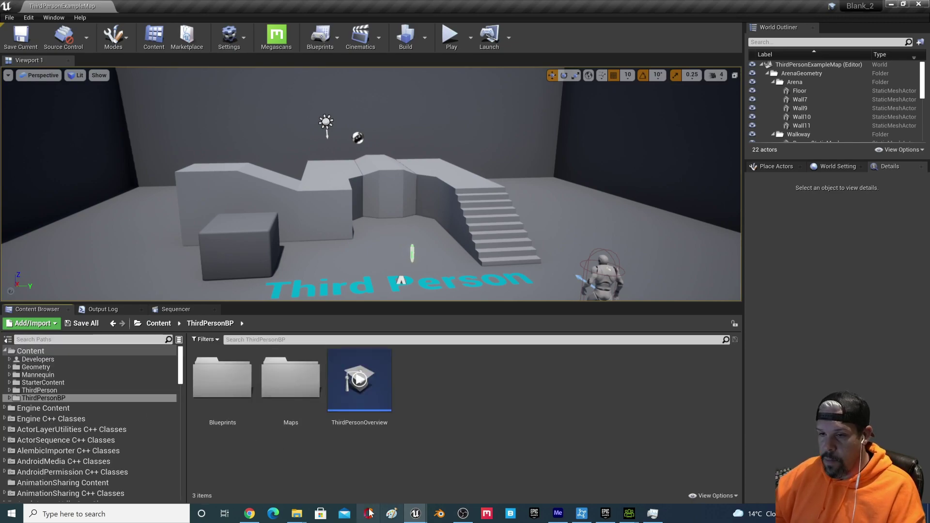
Step: Switch to the Actorcore-IconicHero File Explorer window, shrink it beside the Content Browser, and open the Avatar folder
mouse_move(296, 517)
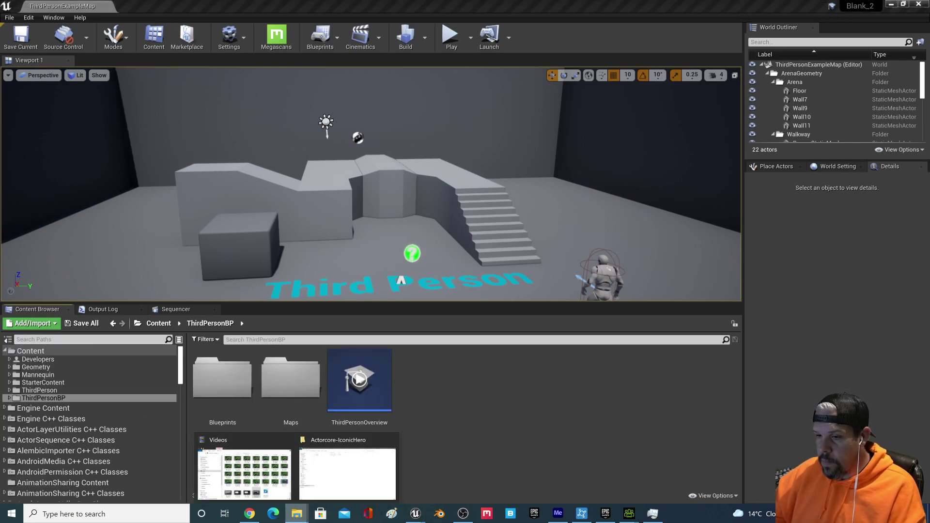
click(330, 491)
double_click(453, 7)
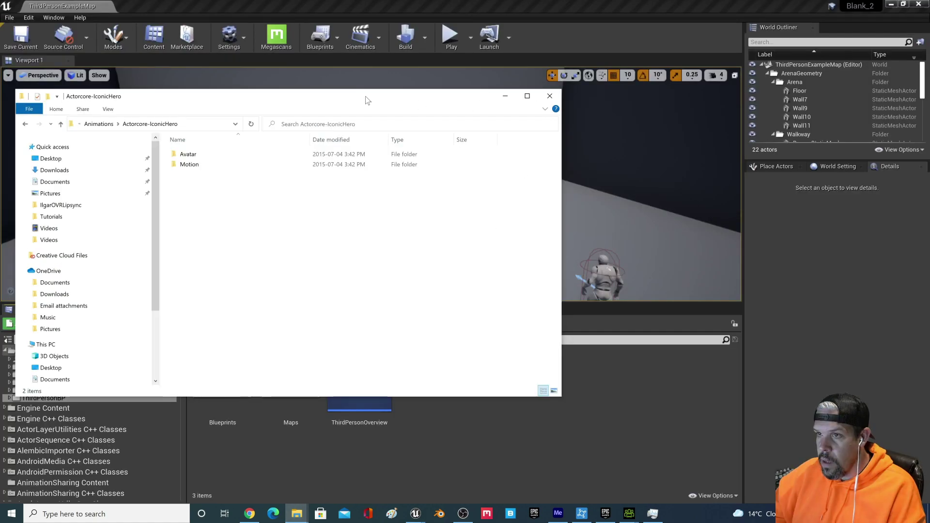
drag(368, 97, 836, 74)
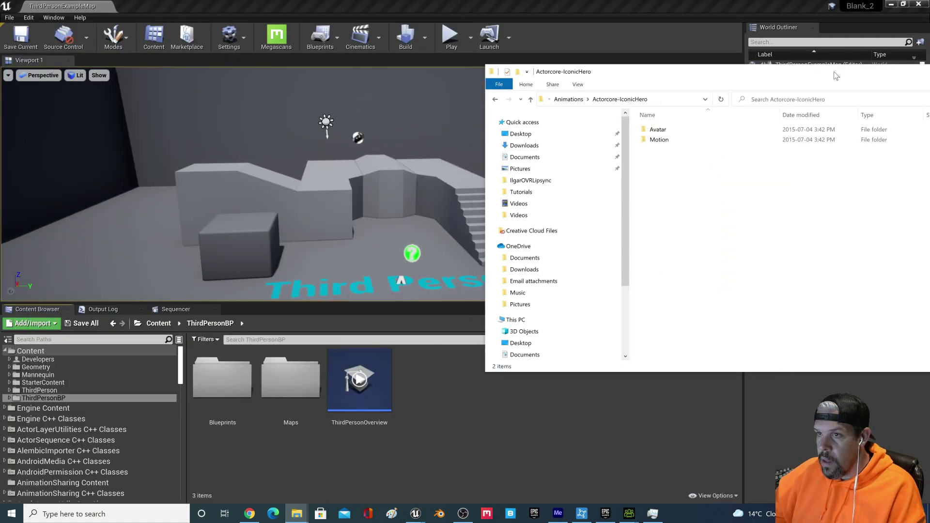
double_click(650, 131)
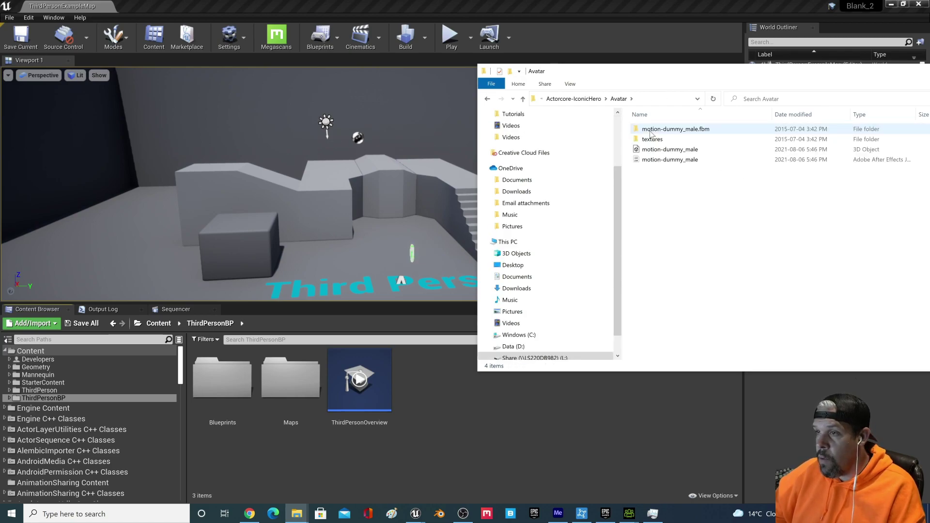
Step: Import the motion-dummy_male 3D object into the ThirdPersonBP folder as a skeletal mesh using the default FBX options
click(677, 151)
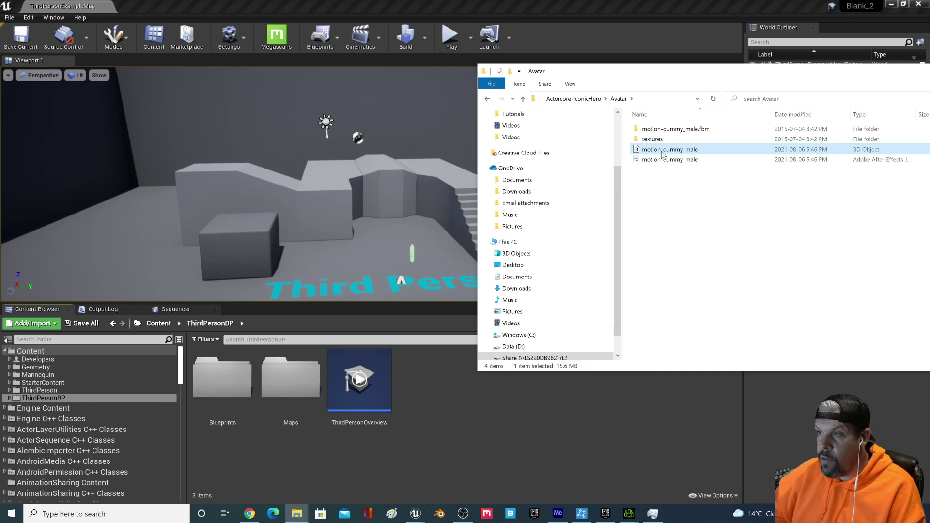
drag(692, 151, 487, 406)
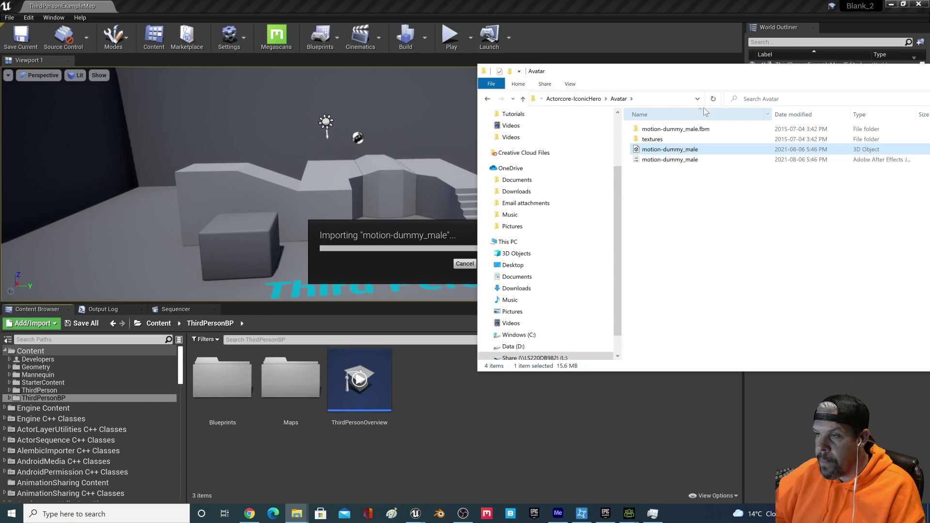
drag(676, 79, 929, 74)
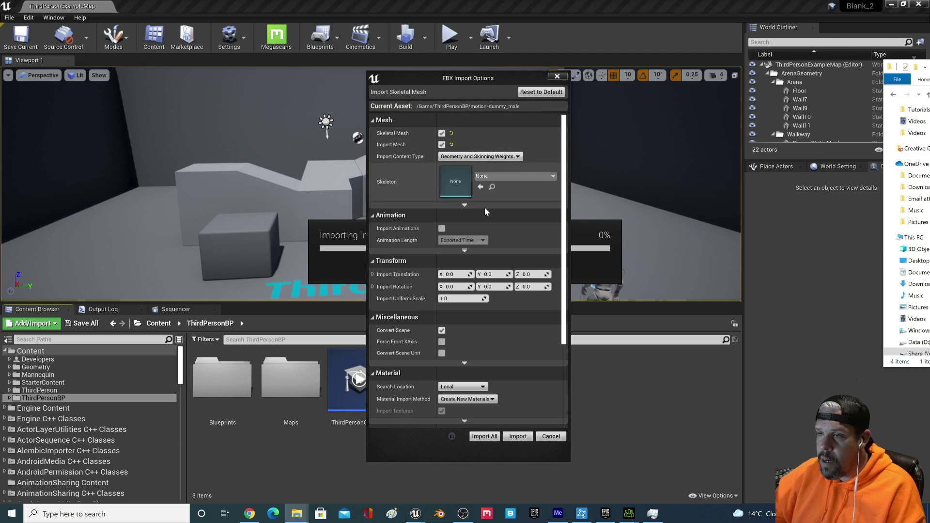
click(491, 438)
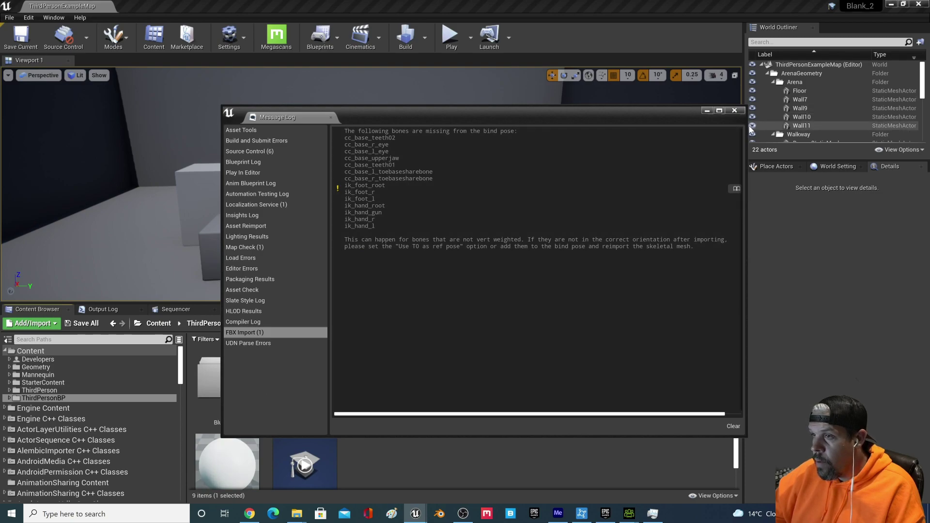
click(735, 111)
Step: Inspect the imported motion-dummy_male skeletal mesh in its asset editor and close that editor
key(alt+Tab)
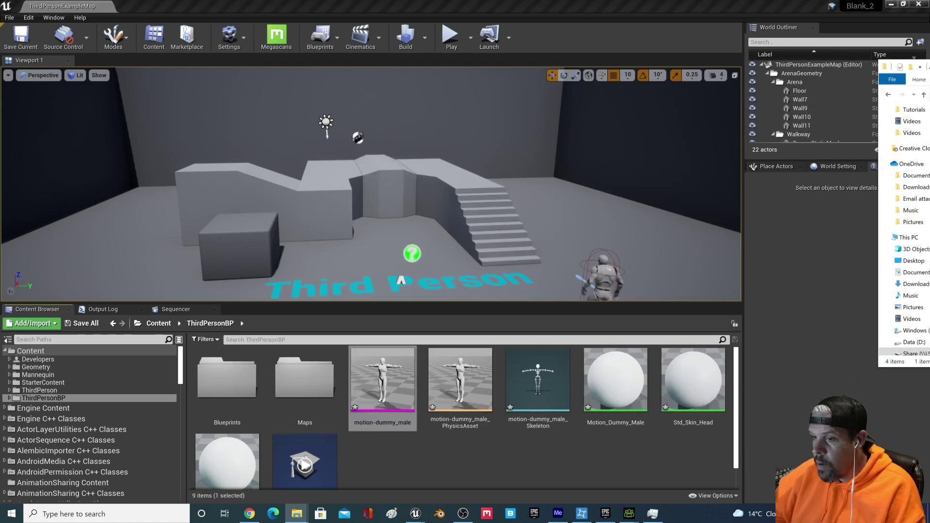
double_click(383, 394)
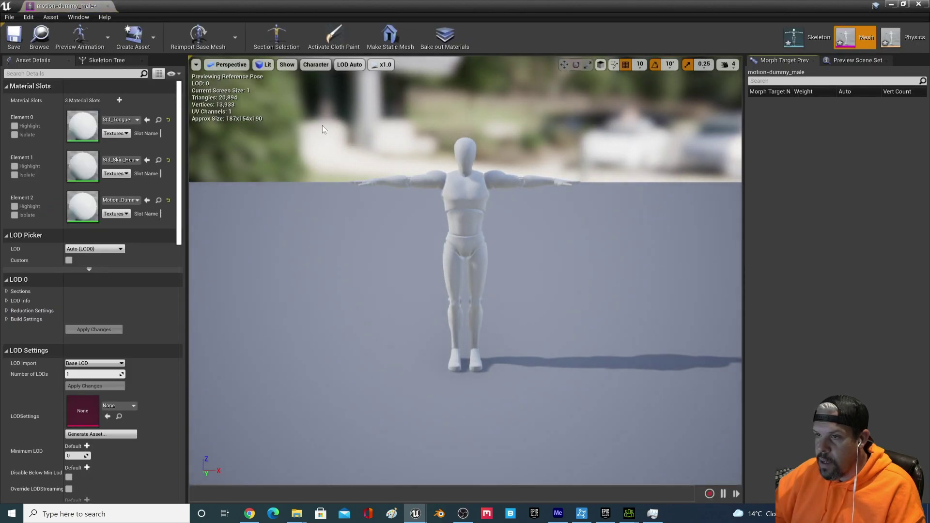
click(110, 7)
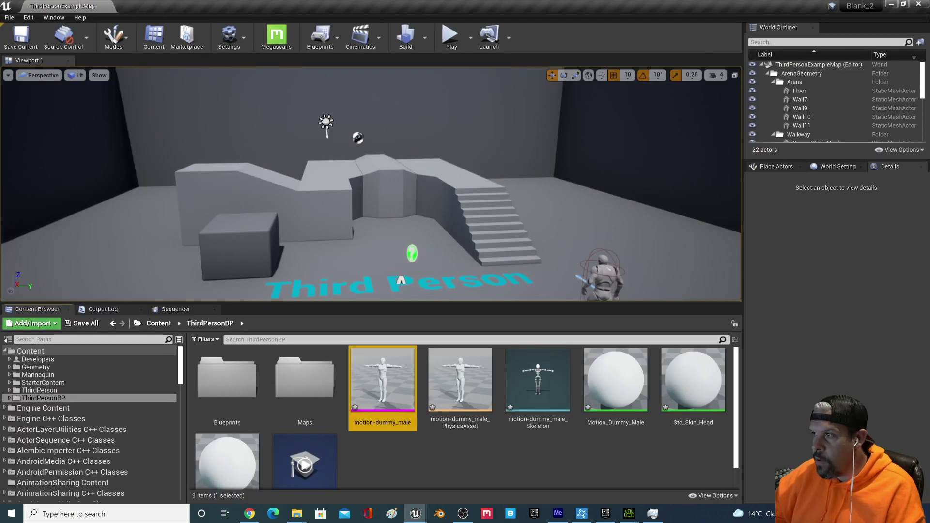
Step: Import the Motion_Dummy_Male_ORM PNG from the innermost Motion_Dummy_Male folder under Avatar's textures into ThirdPersonBP
key(alt+Tab)
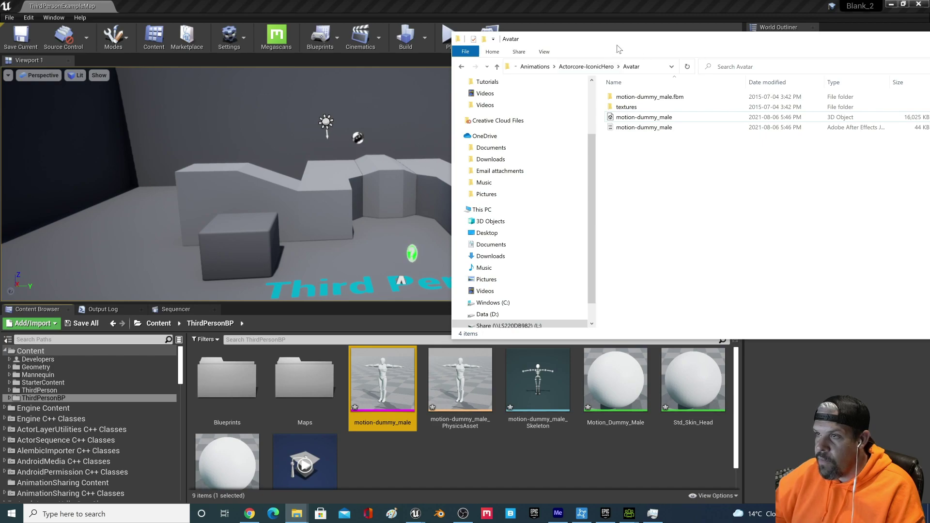
drag(616, 49, 524, 56)
double_click(536, 115)
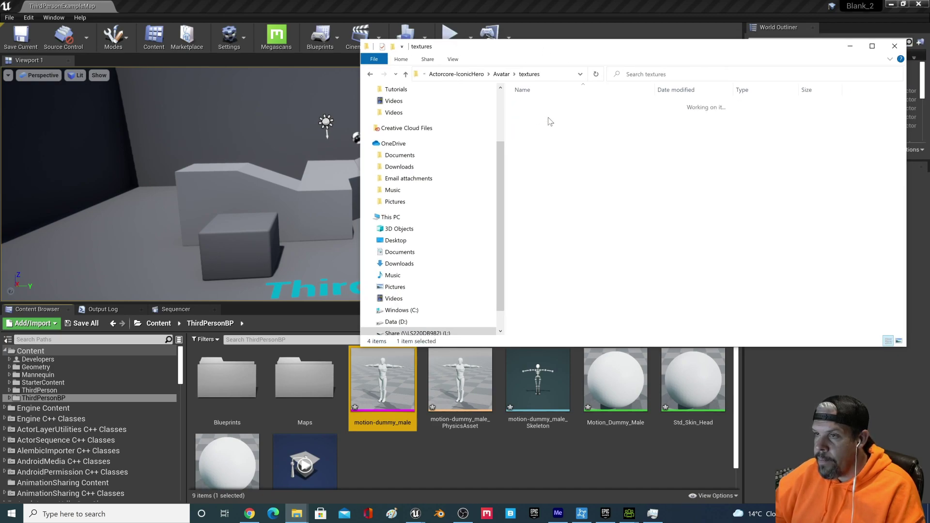
double_click(538, 105)
click(543, 105)
double_click(543, 105)
double_click(544, 105)
click(545, 107)
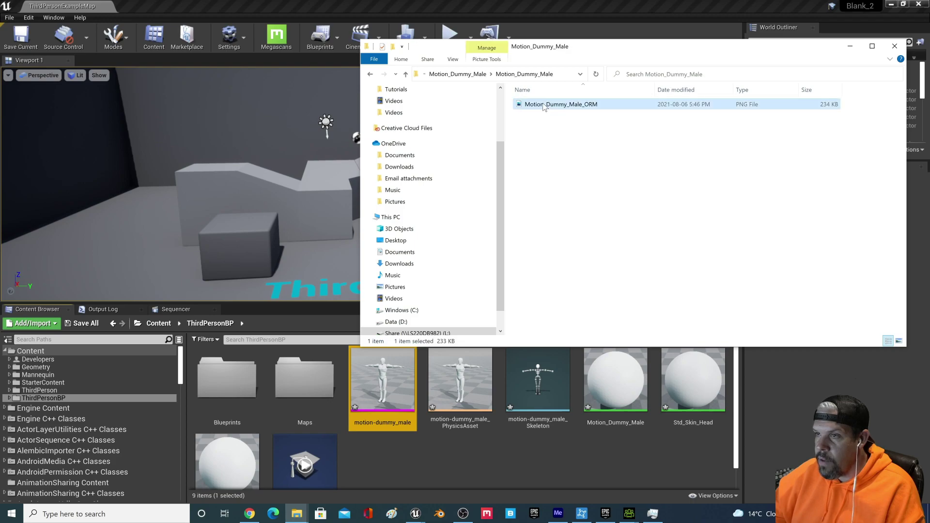
drag(391, 466, 390, 466)
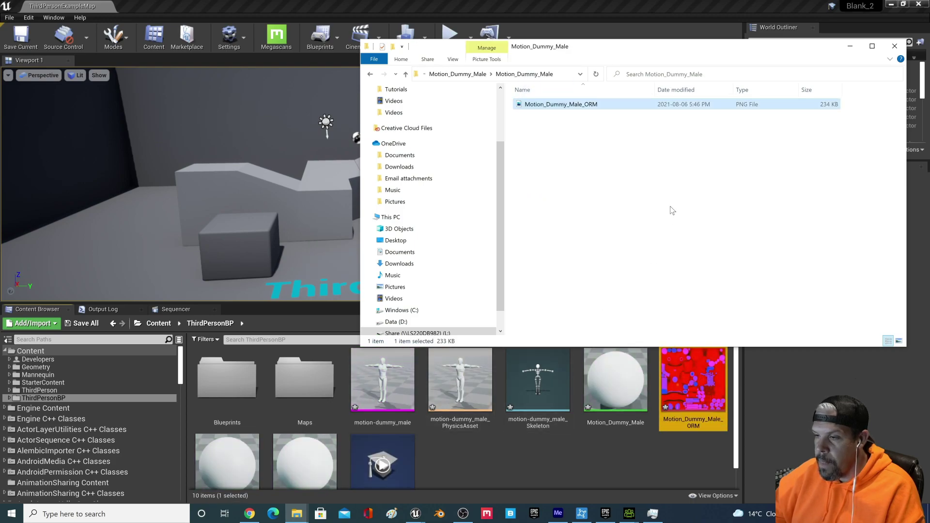
Step: Import the PNG versions of Motion_Dummy_Male_Diffuse and Motion_Dummy_Male_Normal from the motion-dummy_male.fbm folder into ThirdPersonBP
click(409, 73)
click(409, 74)
click(409, 74)
click(409, 74)
click(406, 74)
click(406, 73)
double_click(548, 105)
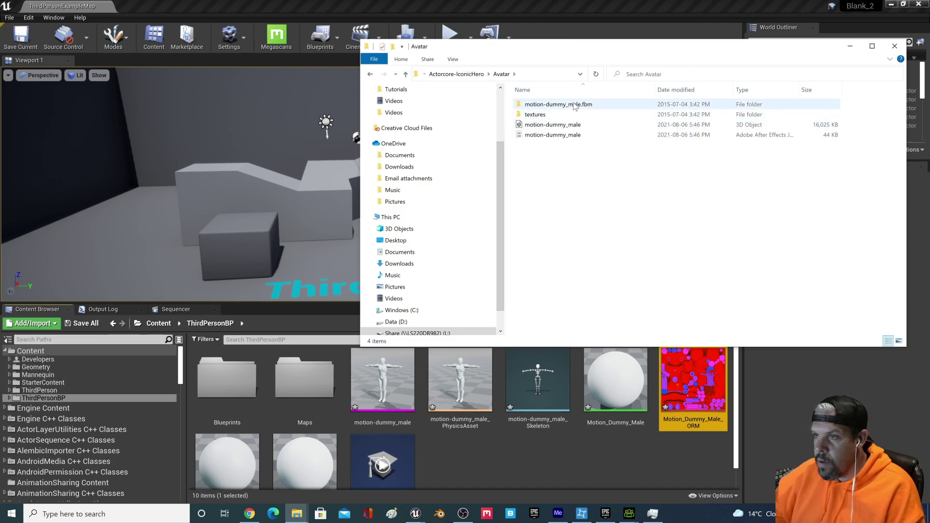
double_click(567, 106)
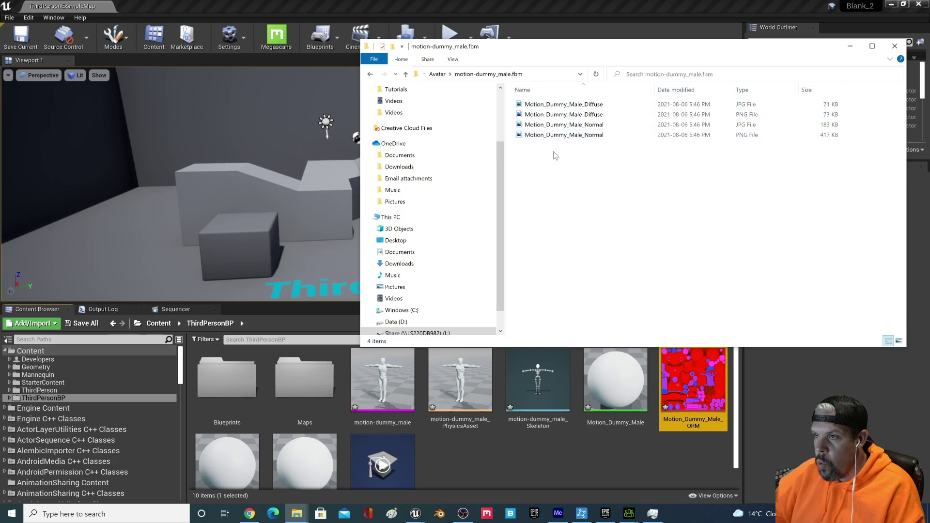
click(600, 115)
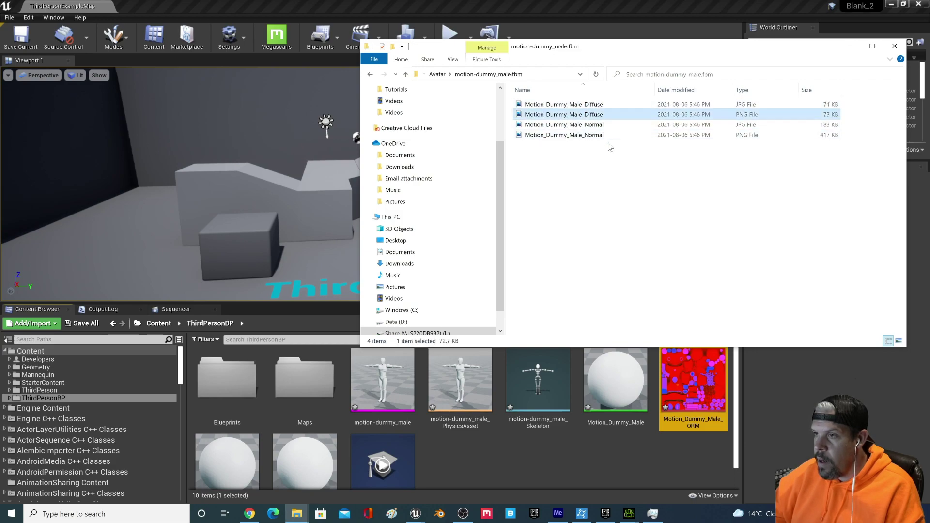
ctrl+click(596, 136)
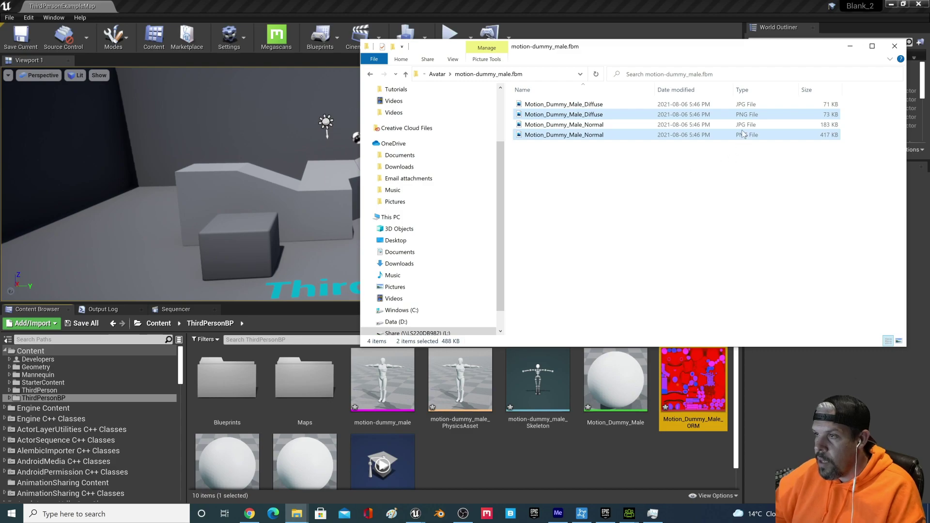
drag(599, 120, 475, 459)
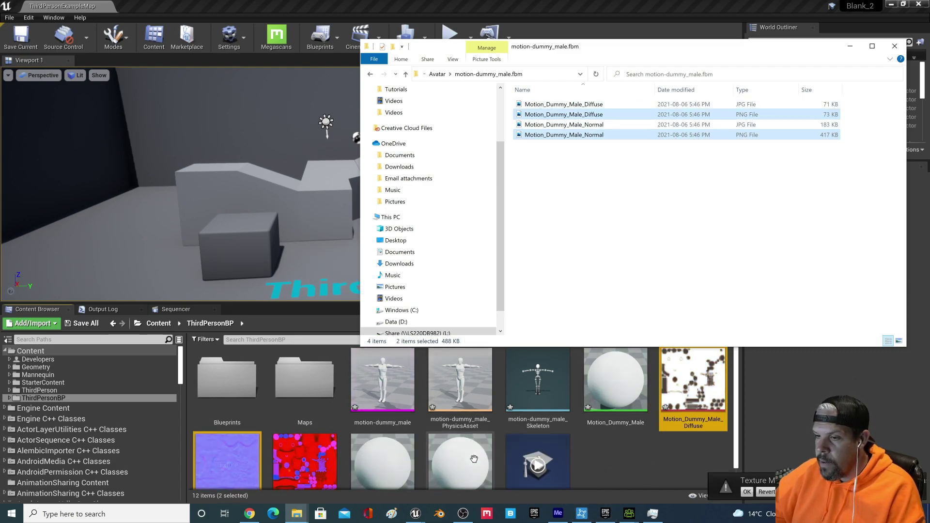
click(850, 46)
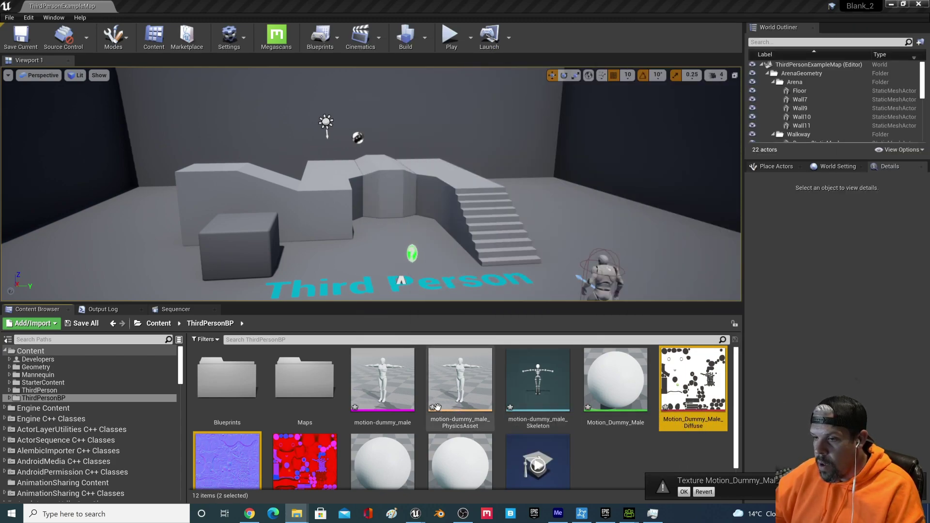
Step: In the Motion_Dummy_Male material, move the result node clear of the Param node and delete the Param node
scroll(631, 415, down, 1)
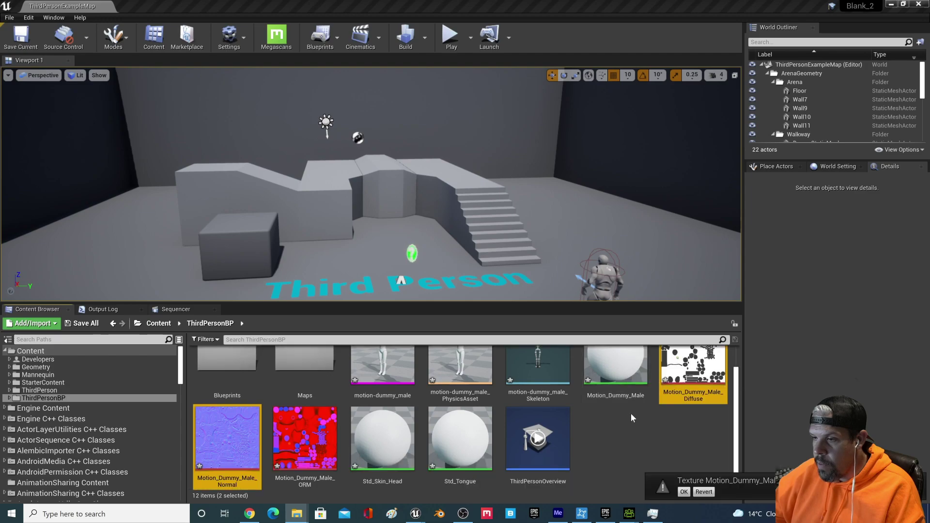
scroll(437, 427, up, 1)
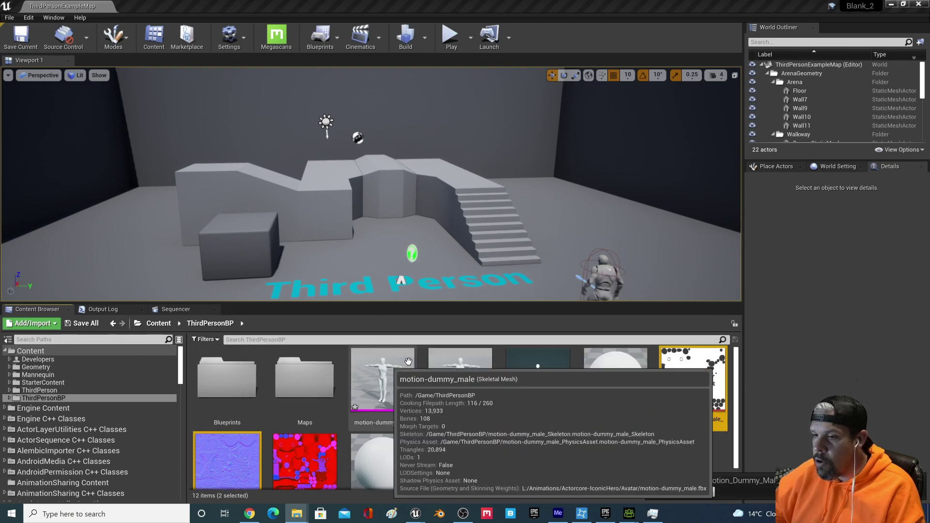
scroll(625, 447, down, 1)
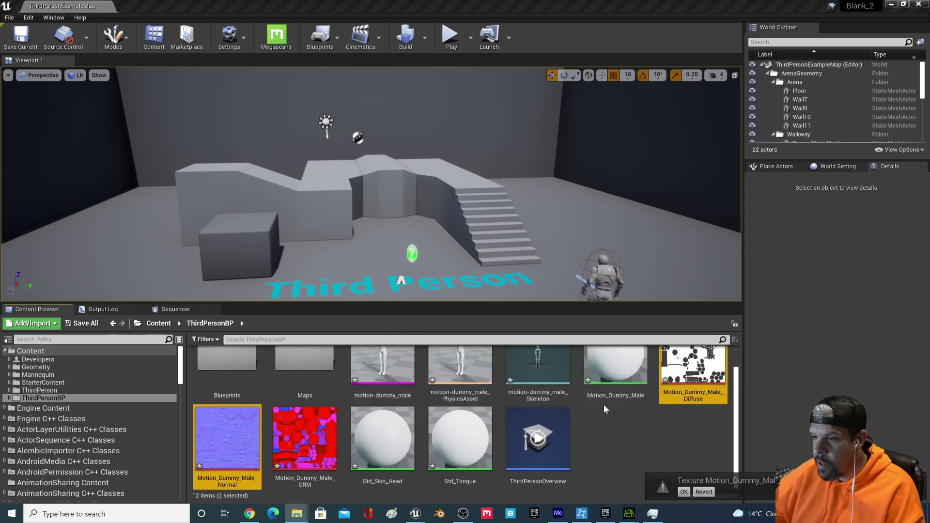
double_click(630, 382)
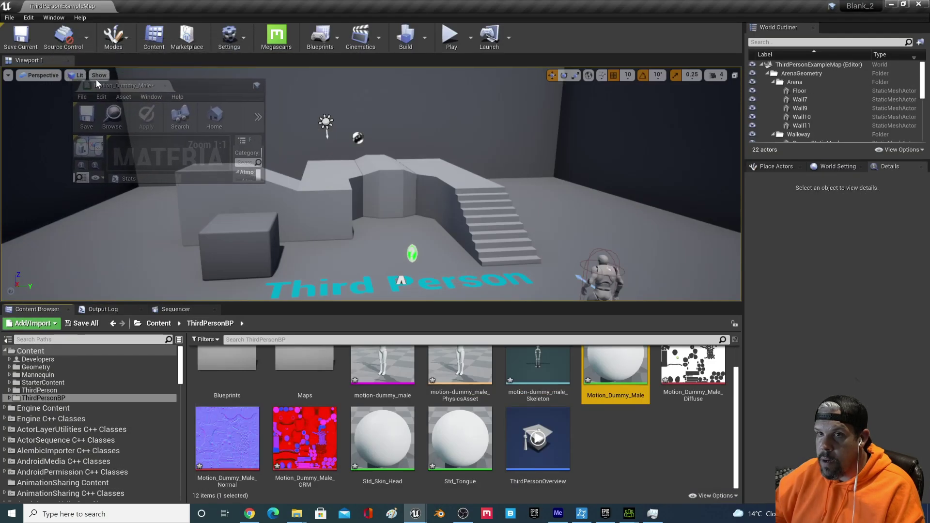
click(147, 7)
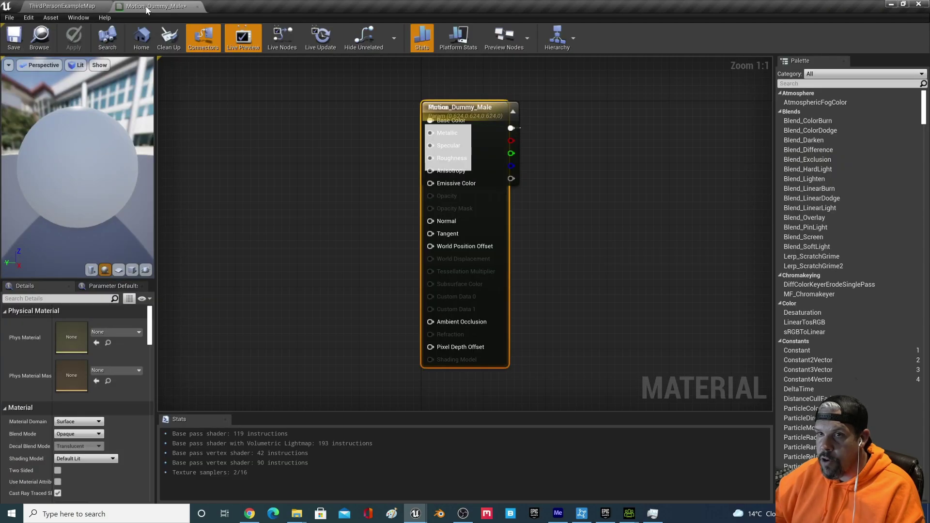
drag(482, 107, 662, 107)
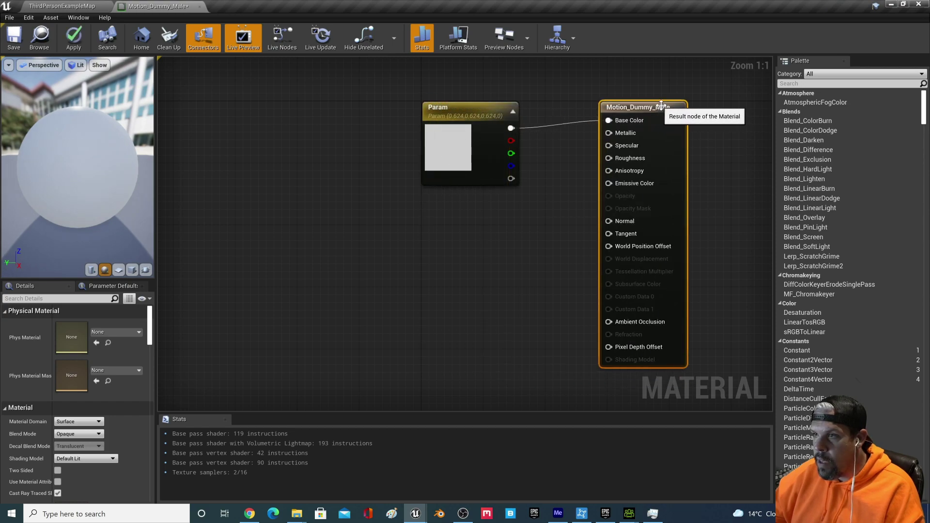
drag(545, 90, 313, 257)
key(Delete)
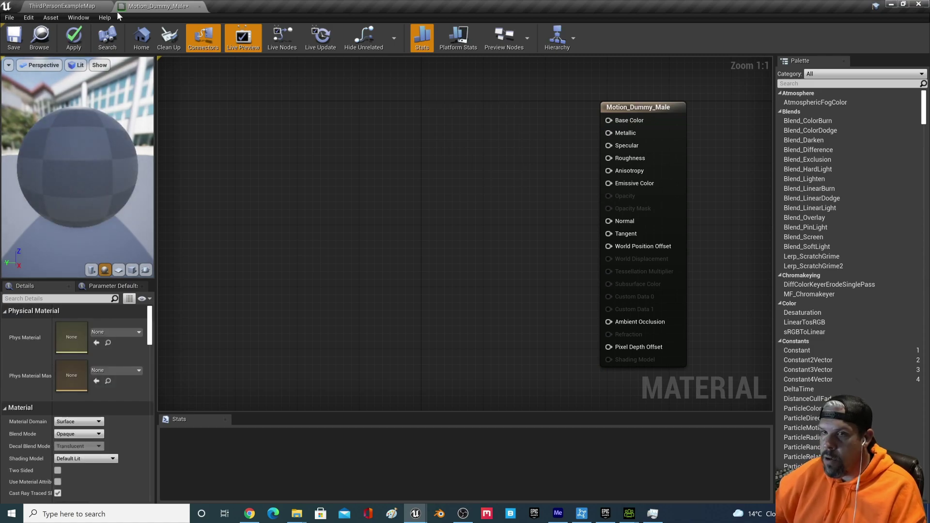
Step: Add the Motion_Dummy_Male Diffuse, Normal and ORM textures to the Motion_Dummy_Male material graph as Texture Sample nodes
click(62, 6)
ctrl+click(323, 441)
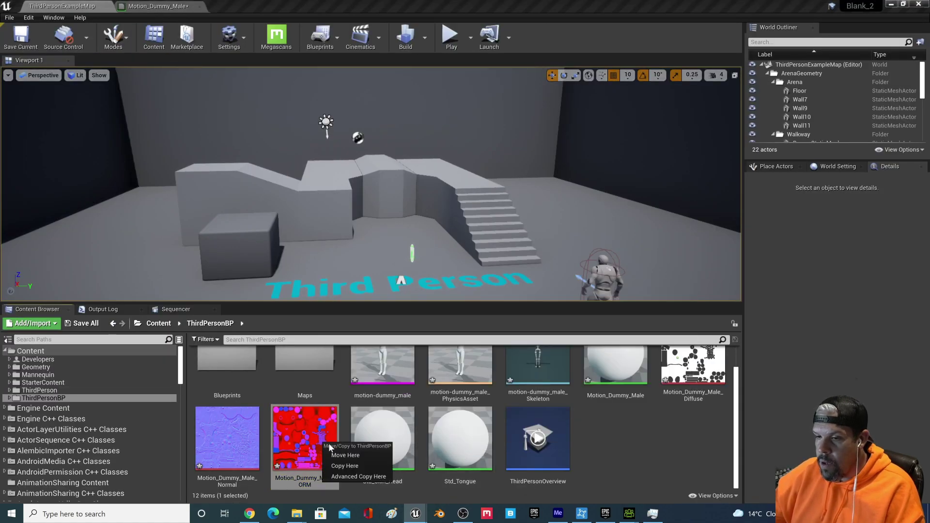
scroll(639, 460, up, 1)
ctrl+click(667, 428)
scroll(679, 429, down, 1)
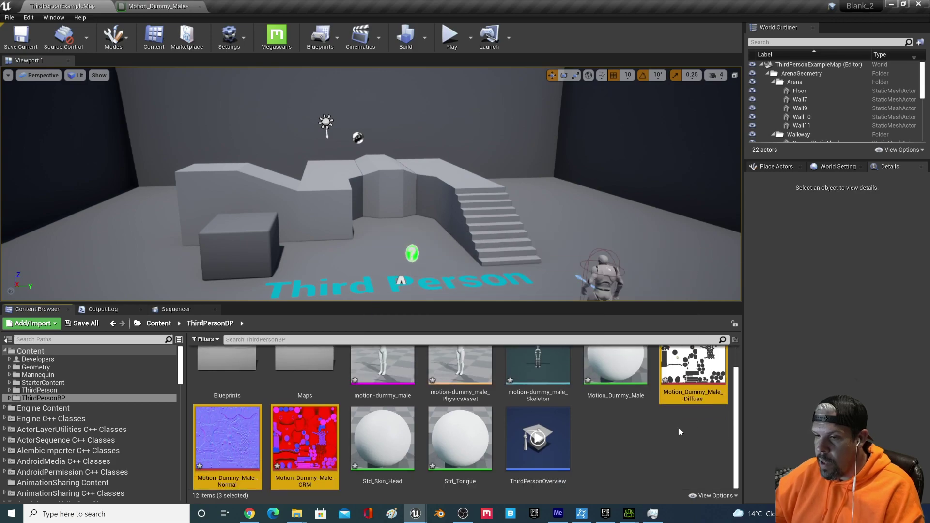
scroll(687, 424, up, 1)
drag(687, 424, 396, 89)
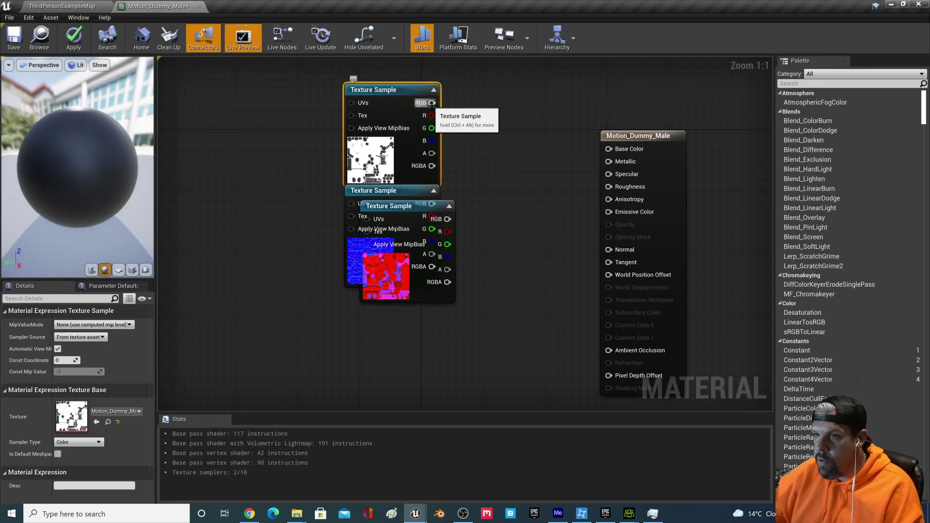
Step: Connect the Diffuse texture's RGB output to Base Color and the Normal texture's RGB output to Normal
drag(614, 151, 614, 151)
drag(408, 202, 615, 250)
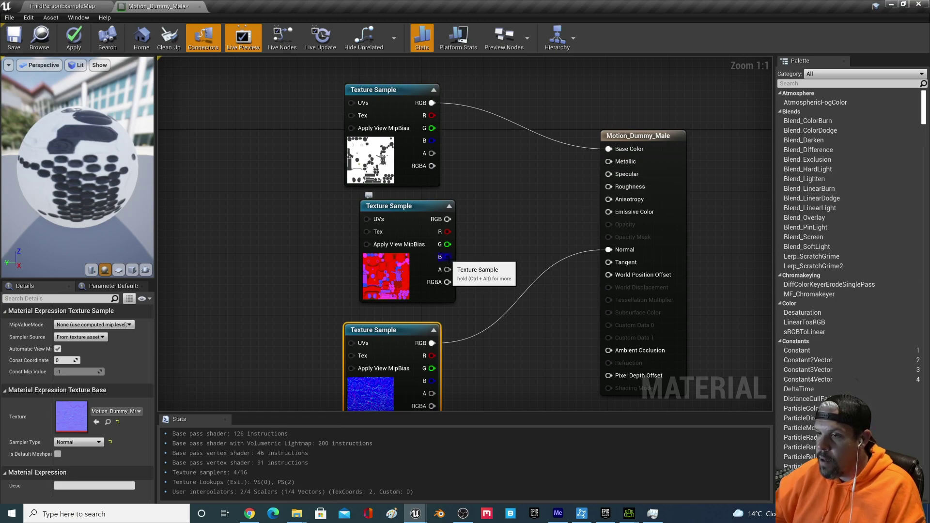
Step: Connect the ORM texture's B channel to Metallic, G channel to Specular and R channel to Roughness
drag(448, 257, 450, 263)
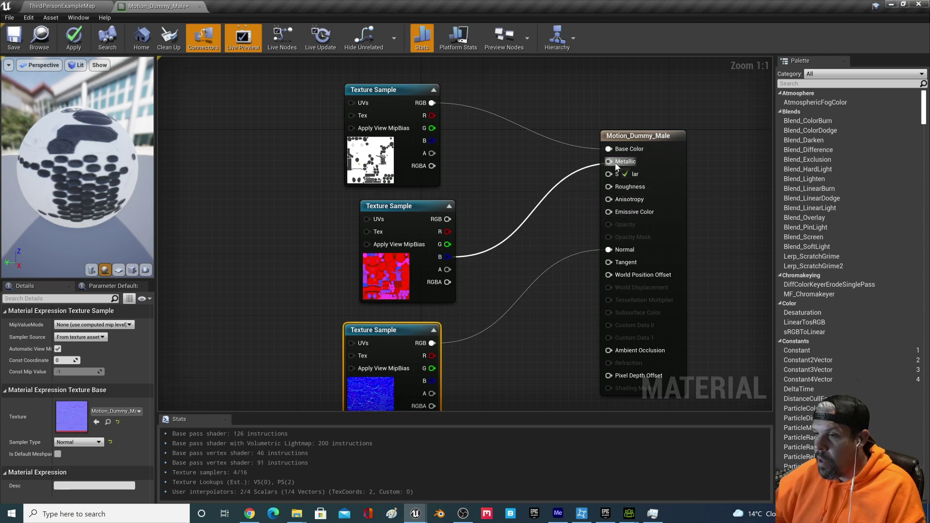
drag(616, 163, 617, 163)
drag(447, 245, 544, 194)
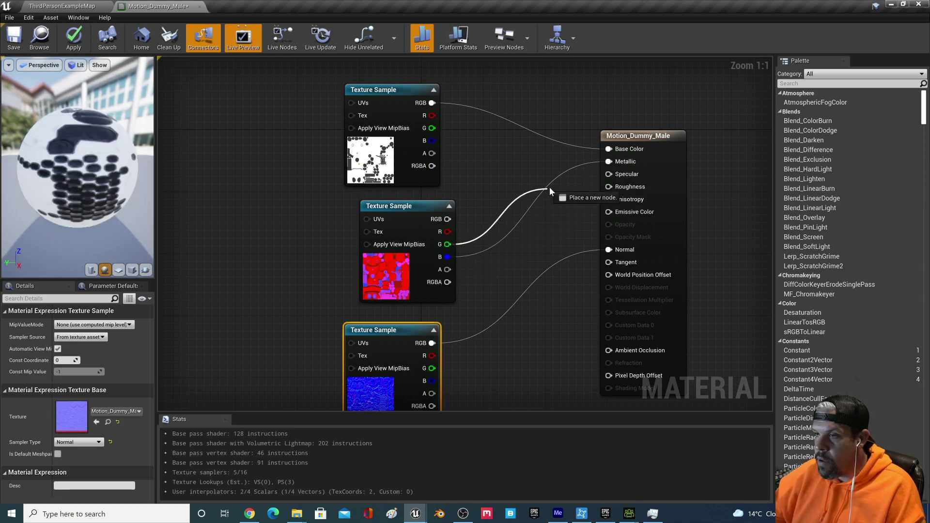
drag(628, 176, 628, 176)
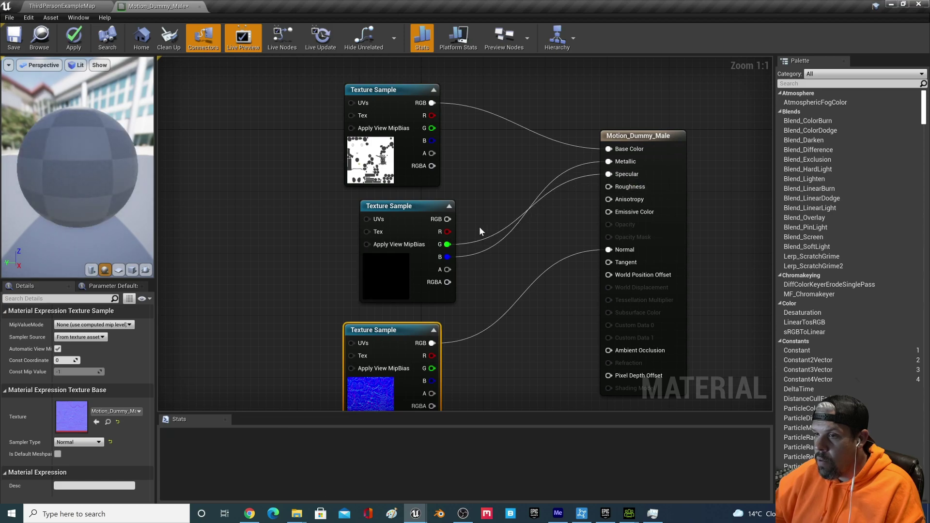
drag(449, 219, 622, 189)
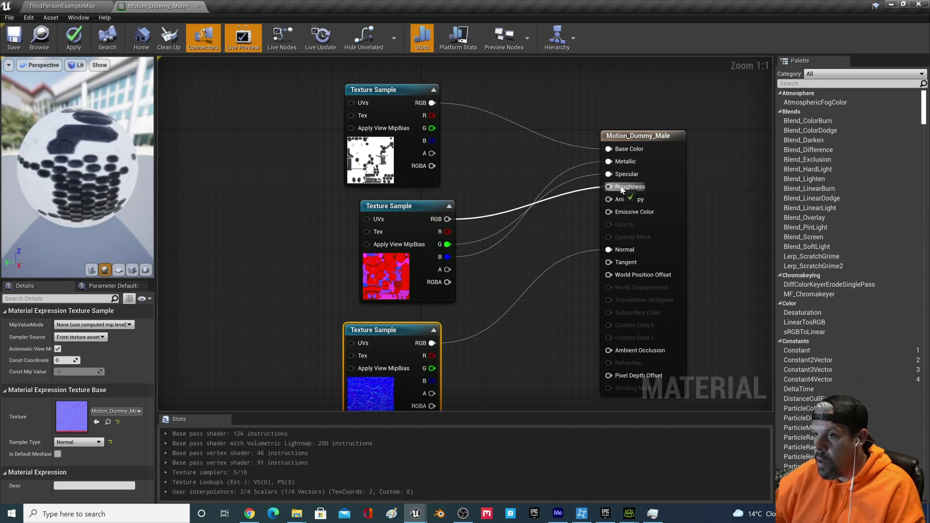
drag(557, 220, 558, 223)
click(468, 237)
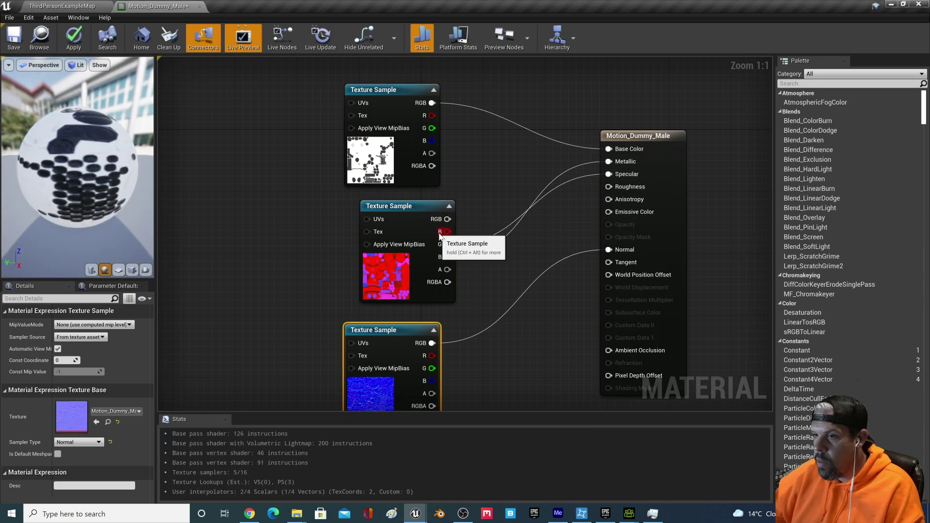
drag(441, 232, 609, 189)
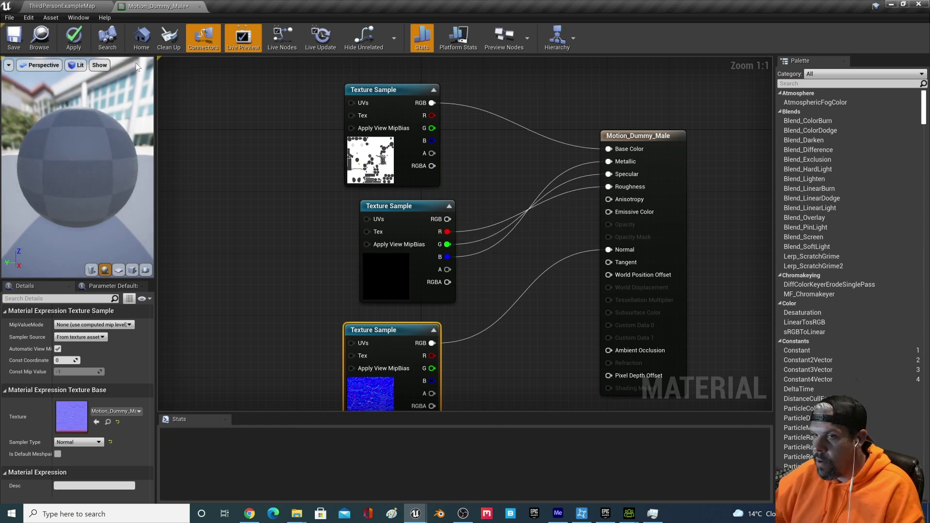
Step: Apply and save the Motion_Dummy_Male material, and close its editor
click(74, 46)
click(13, 42)
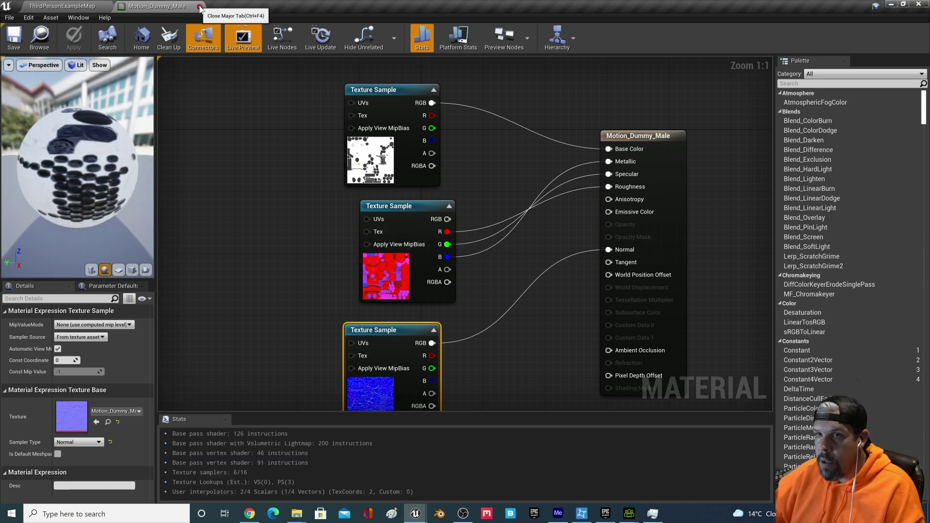
click(200, 9)
Step: View the motion-dummy_male physics asset and skeletal mesh, checking the applied material close up and from several angles
double_click(474, 379)
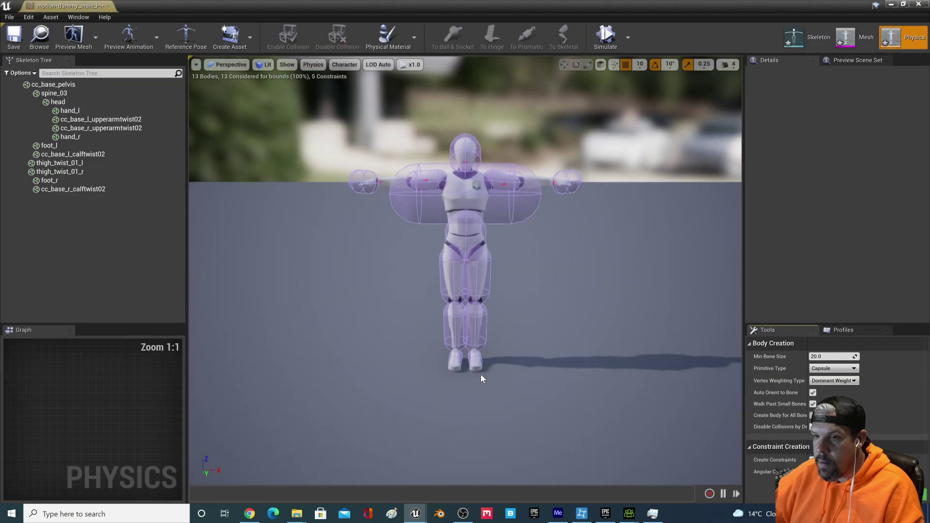
click(109, 6)
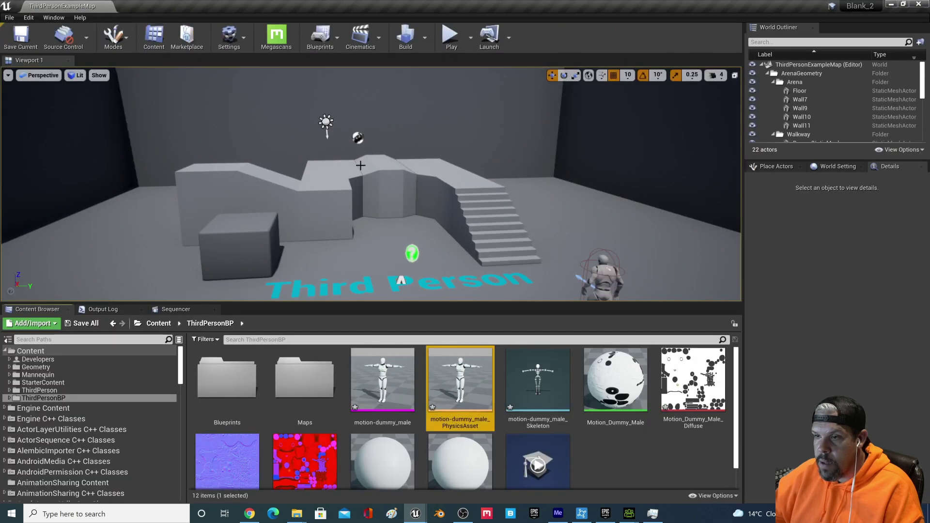
double_click(384, 383)
scroll(528, 194, up, 4)
scroll(528, 211, down, 4)
scroll(528, 211, up, 4)
scroll(528, 184, down, 2)
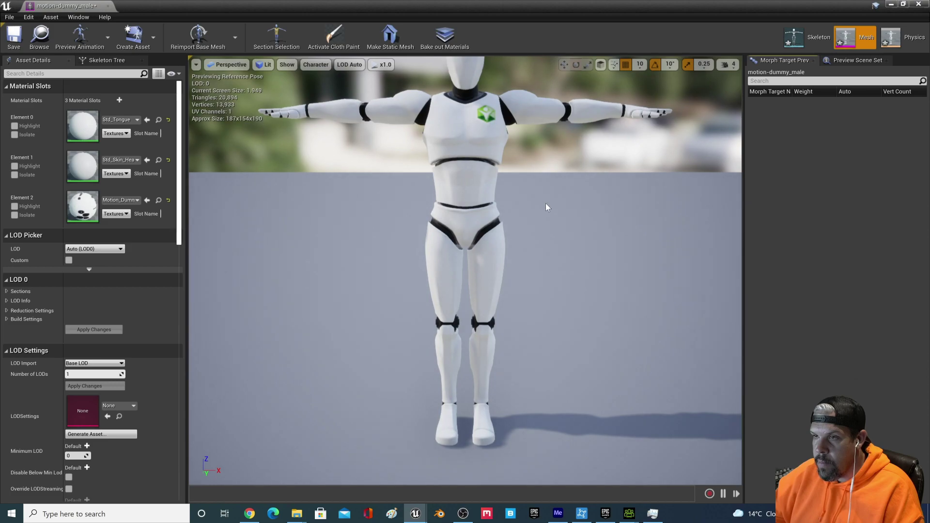
scroll(559, 208, down, 2)
drag(560, 207, 489, 291)
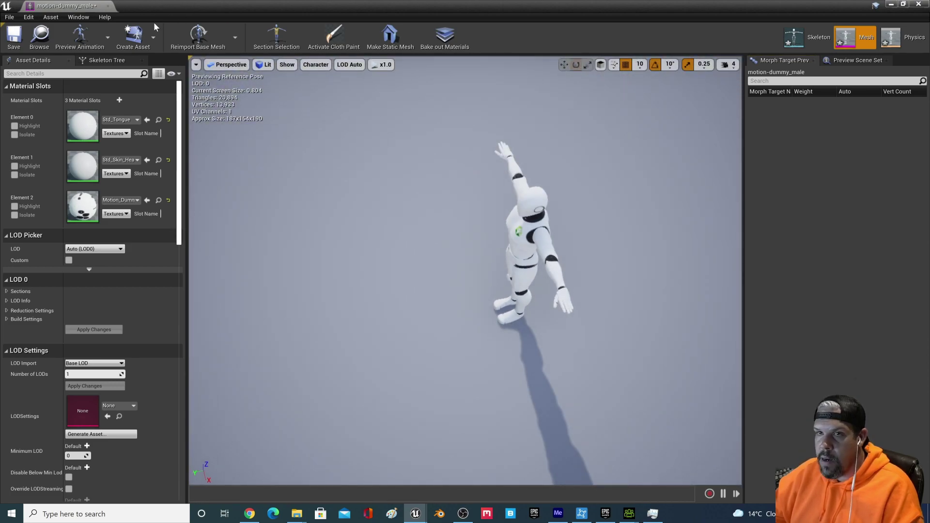
click(108, 6)
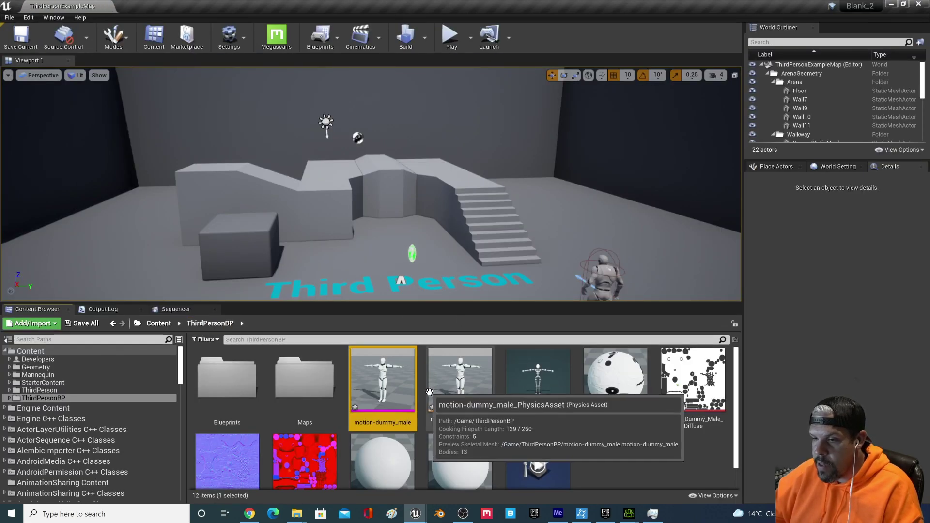
Step: Look over the imported dummy's mesh, physics asset, skeleton and texture assets in ThirdPersonBP
shift+click(538, 383)
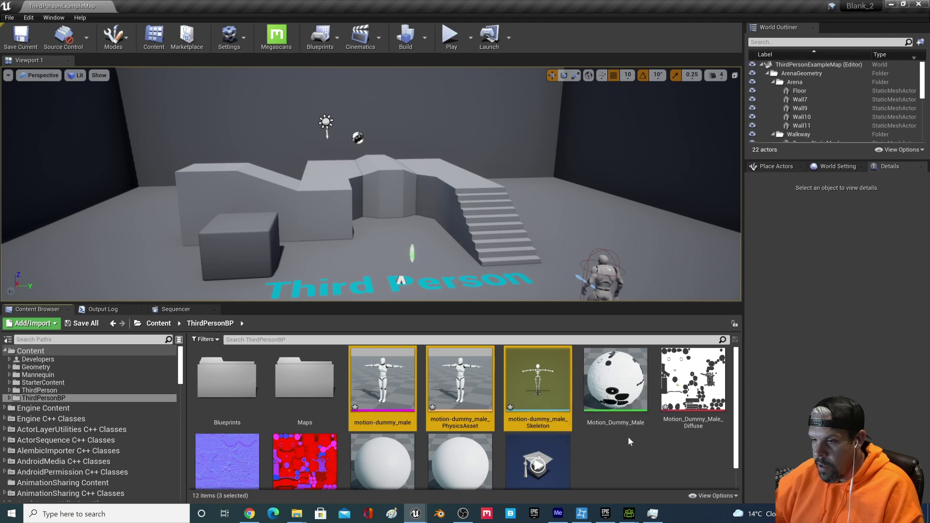
click(671, 467)
scroll(644, 461, down, 1)
scroll(645, 461, up, 1)
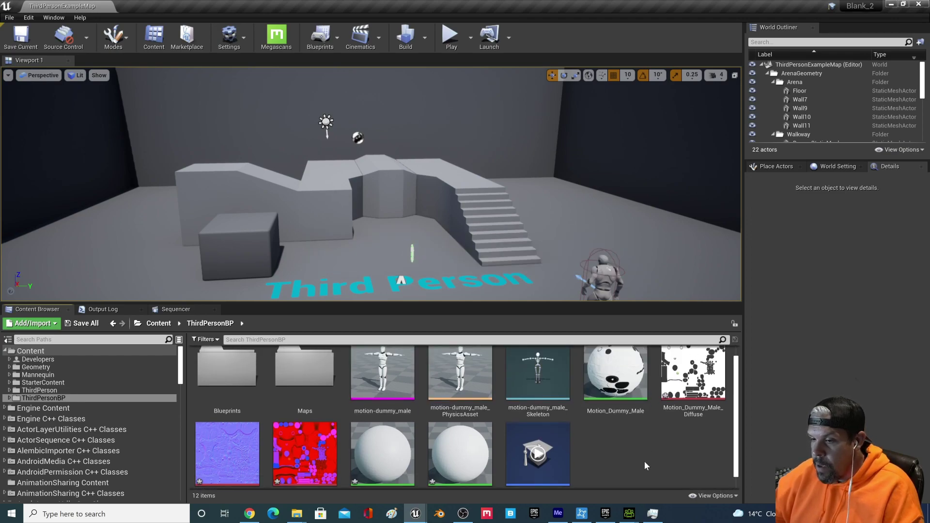
click(682, 384)
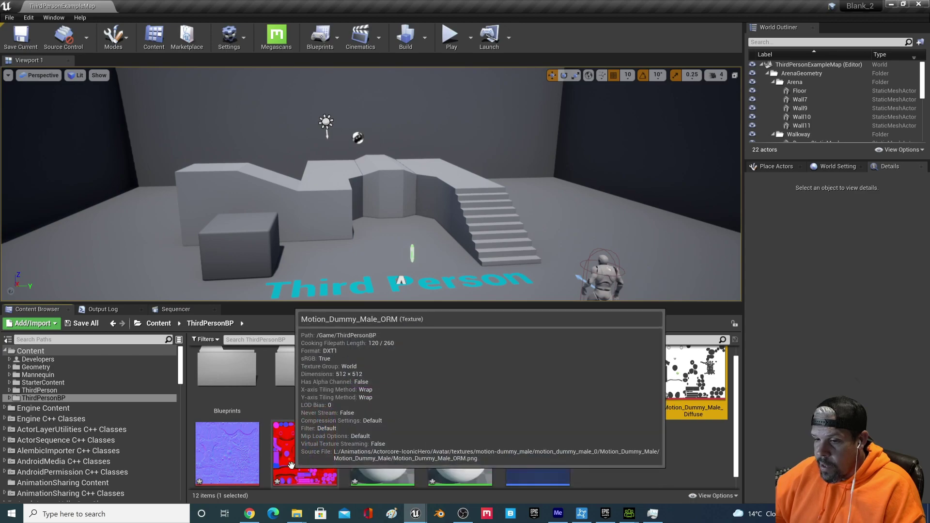
shift+click(305, 454)
click(669, 457)
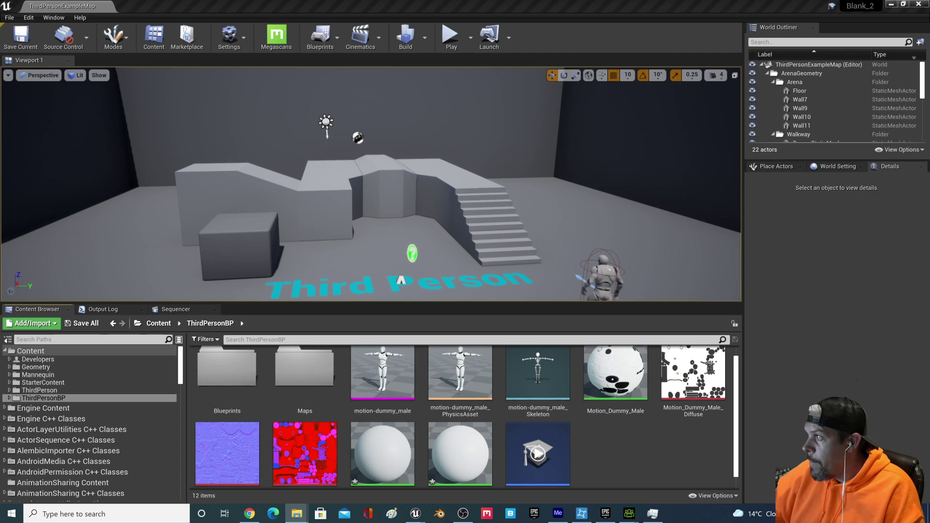
Step: Switch to File Explorer and open the studio-mocap-hero-motion folder inside Actorcore-IconicHero's Motion folder
key(alt+Tab)
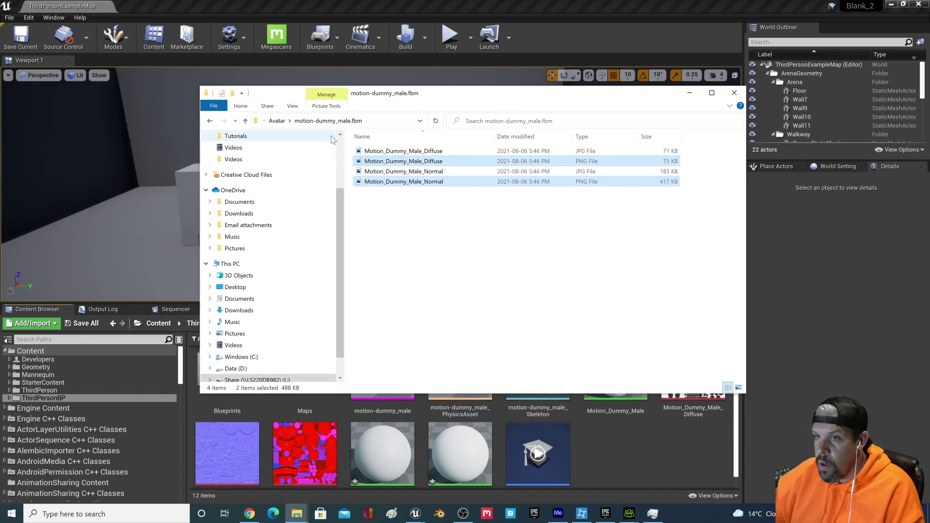
click(276, 121)
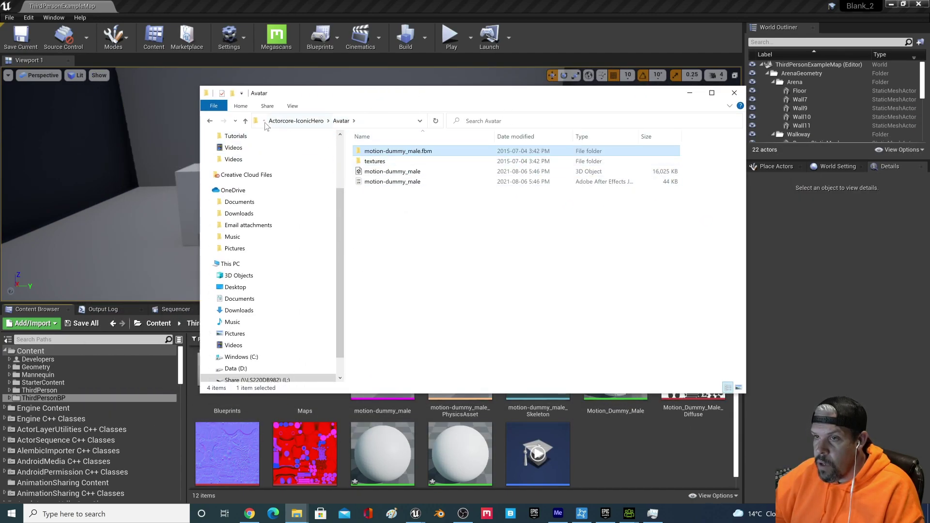
click(307, 122)
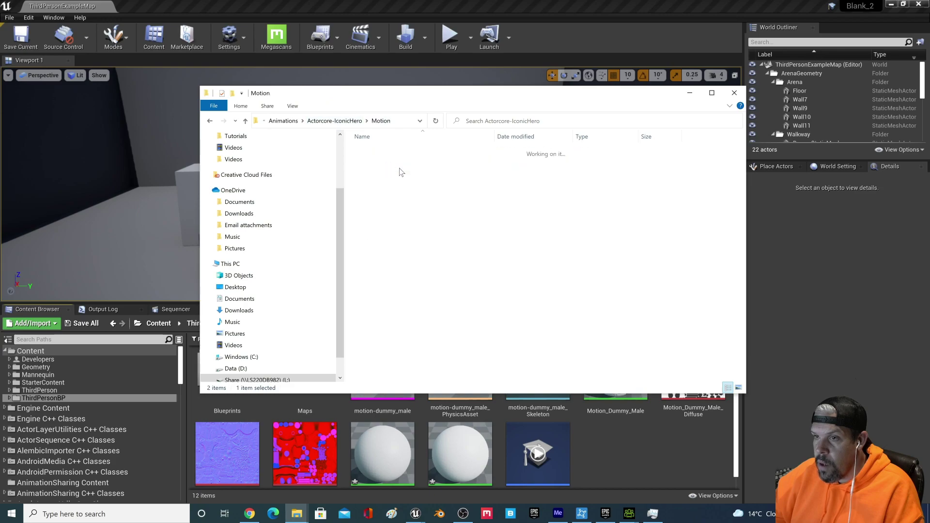
double_click(388, 150)
scroll(435, 267, down, 5)
scroll(432, 281, up, 6)
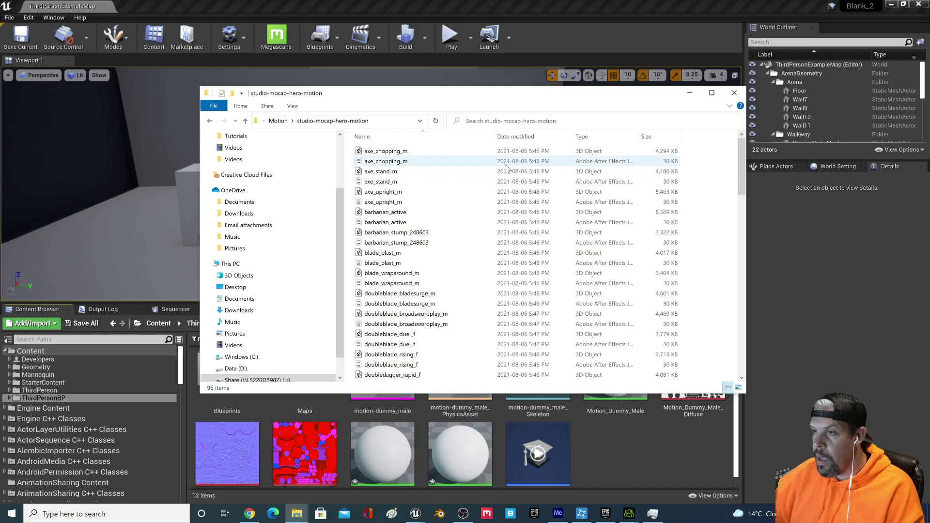
Step: Check the file type of the axe_chopping_m 3D Object in its file properties
click(415, 152)
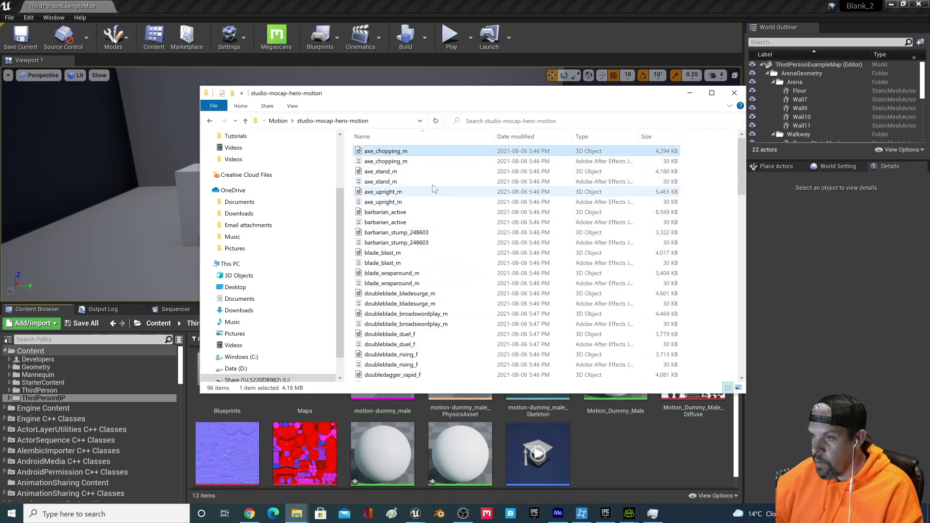
right_click(398, 152)
click(428, 338)
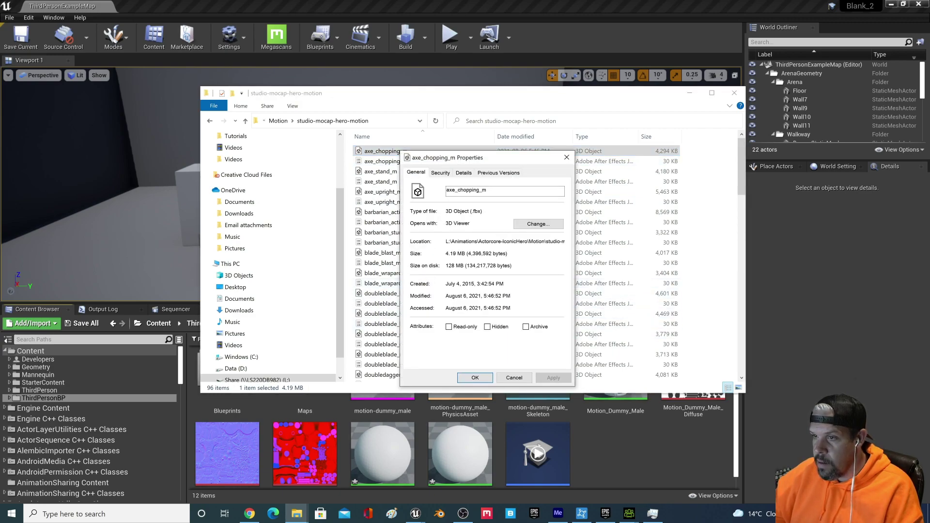
click(515, 379)
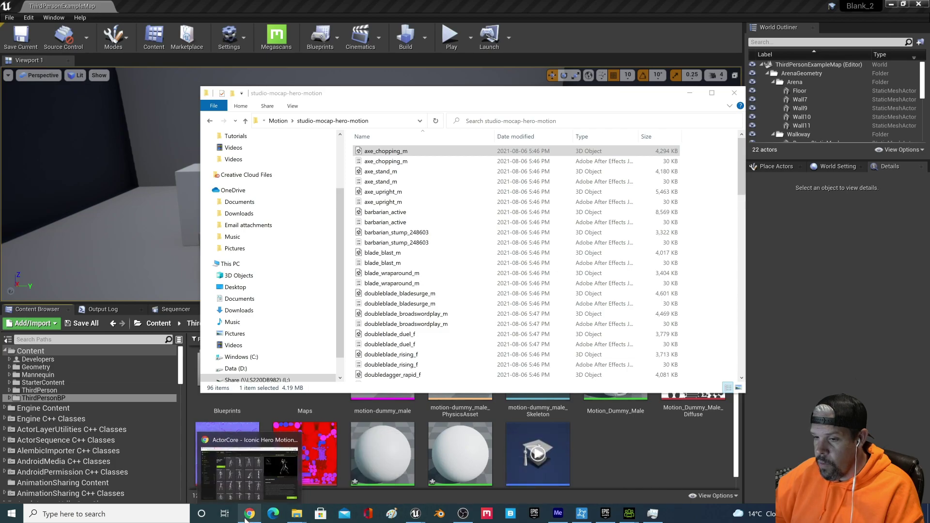
Step: Switch to Chrome and browse the Iconic Hero Motions pack on ActorCore for an animation to import
click(282, 460)
scroll(397, 246, down, 5)
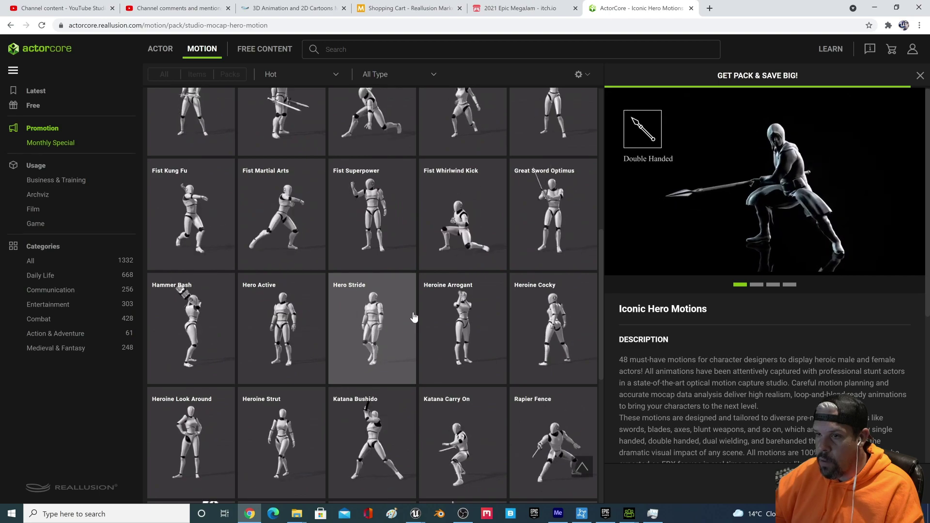
scroll(415, 319, up, 5)
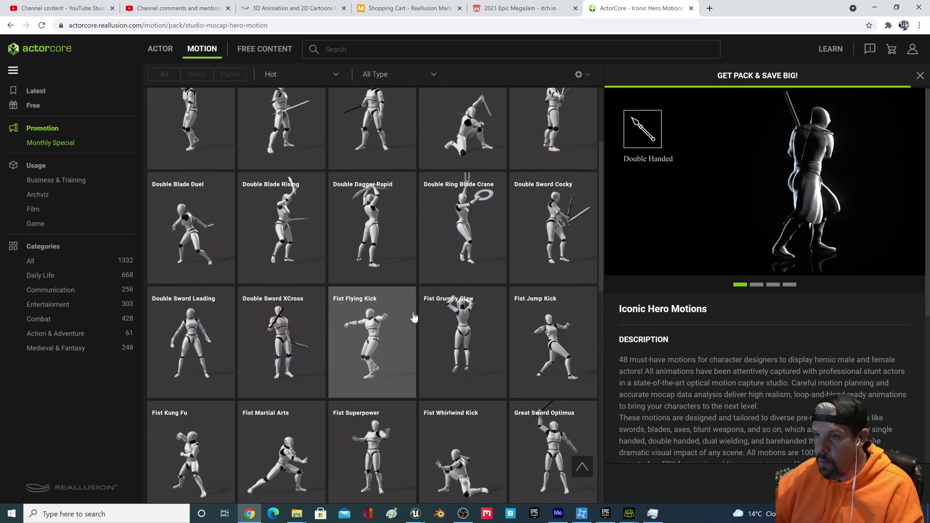
scroll(414, 317, up, 2)
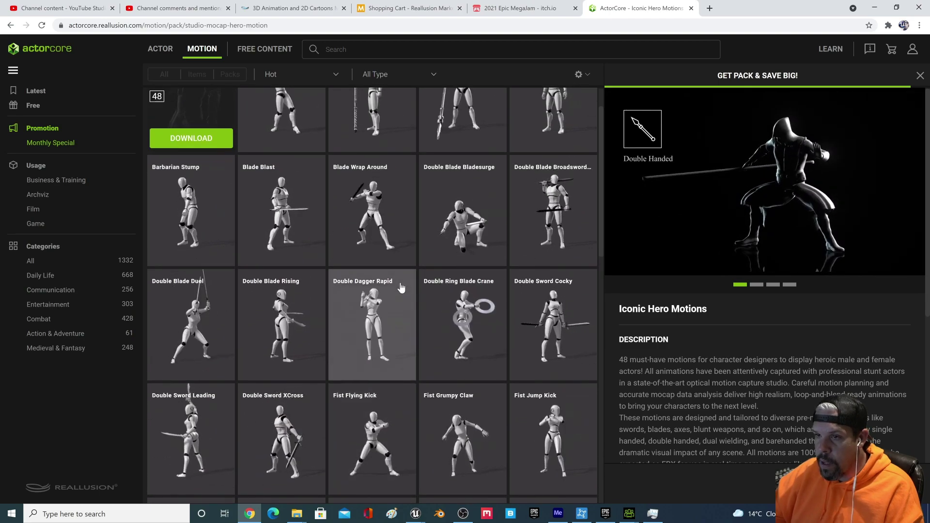
scroll(382, 236, up, 1)
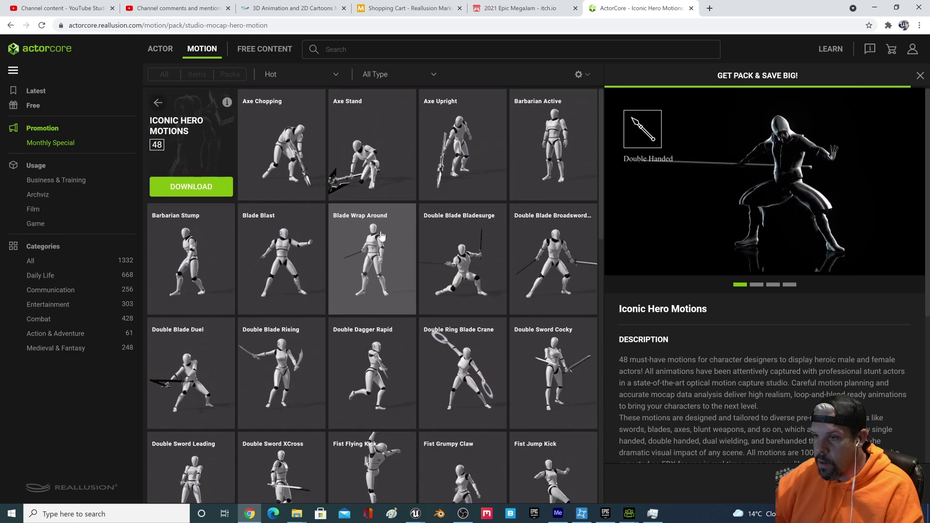
scroll(388, 246, down, 6)
scroll(387, 246, down, 6)
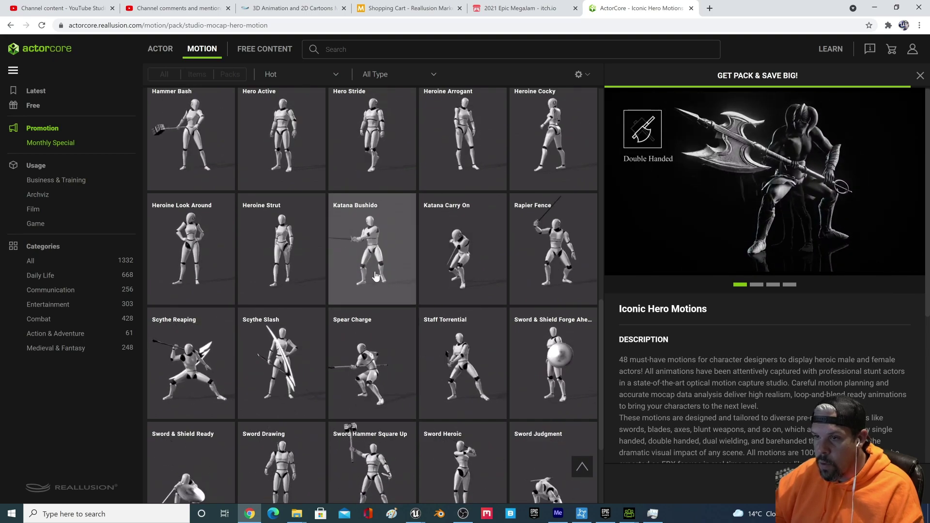
click(875, 8)
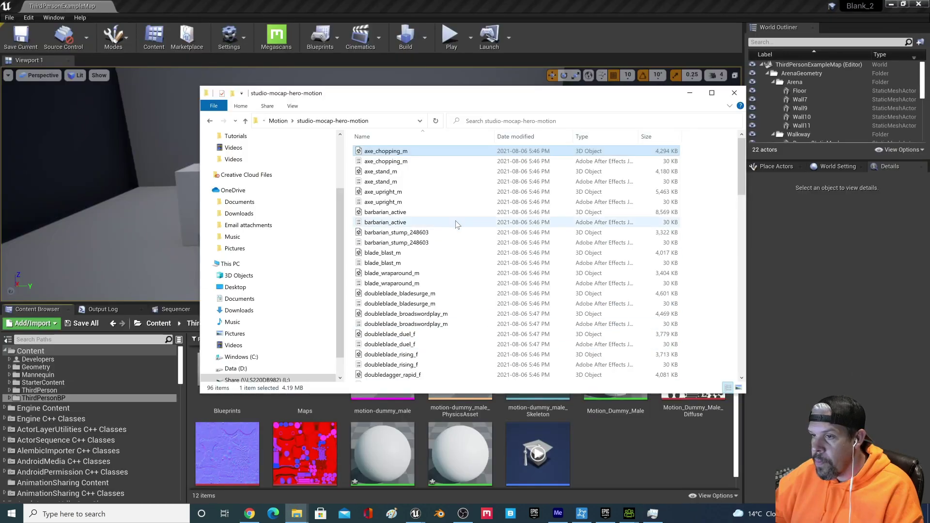
Step: Import the katana_bushido_m FBX animation into ThirdPersonBP with motion-dummy_male_Skeleton as its skeleton, using Import All
scroll(422, 242, down, 5)
key(k)
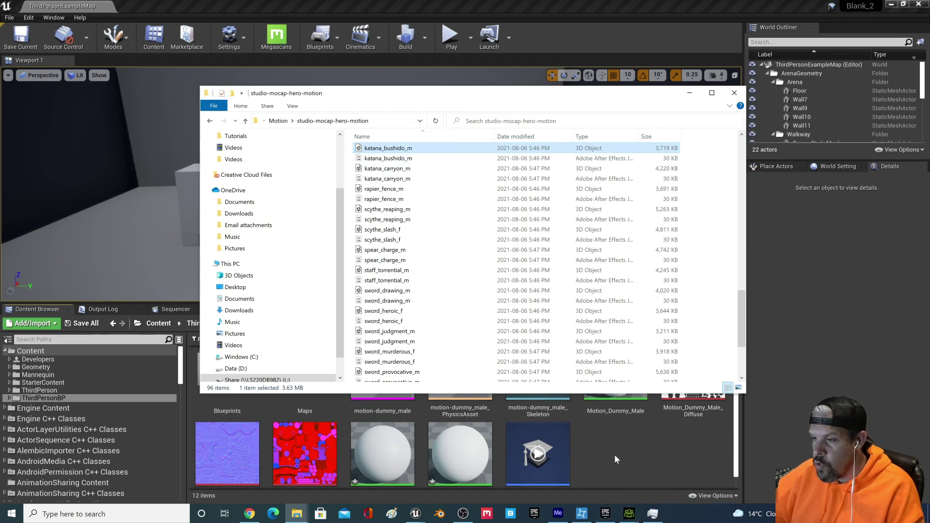
click(688, 93)
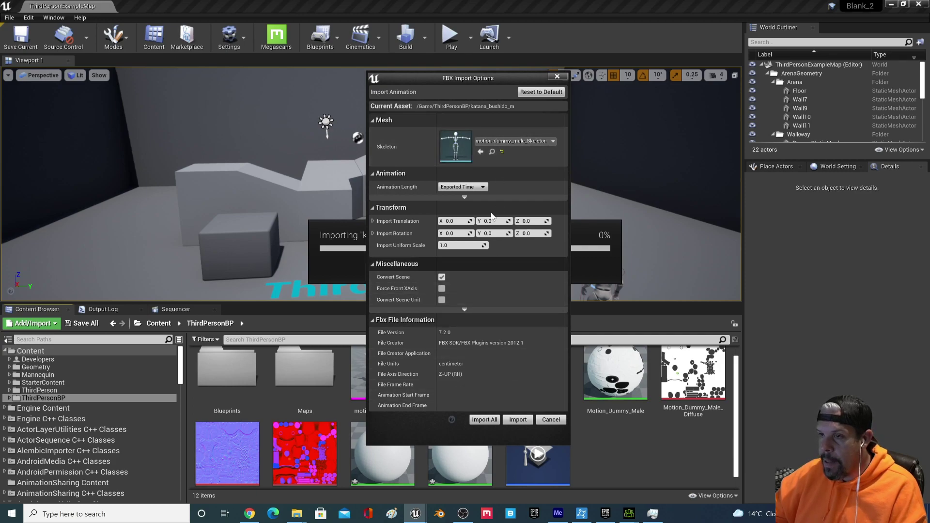
click(484, 420)
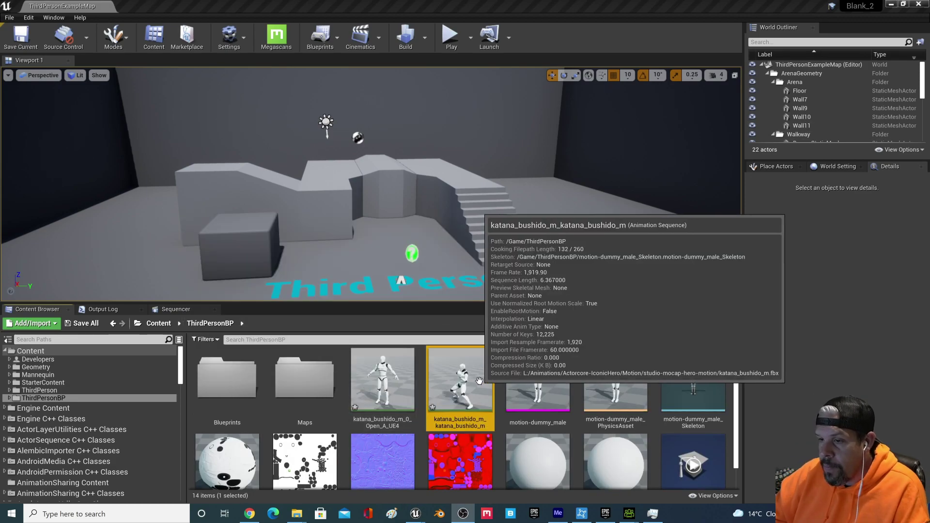
Step: Open the katana_bushido_m_katana_bushido_m animation sequence from ThirdPersonBP to preview the motion
ctrl+click(405, 387)
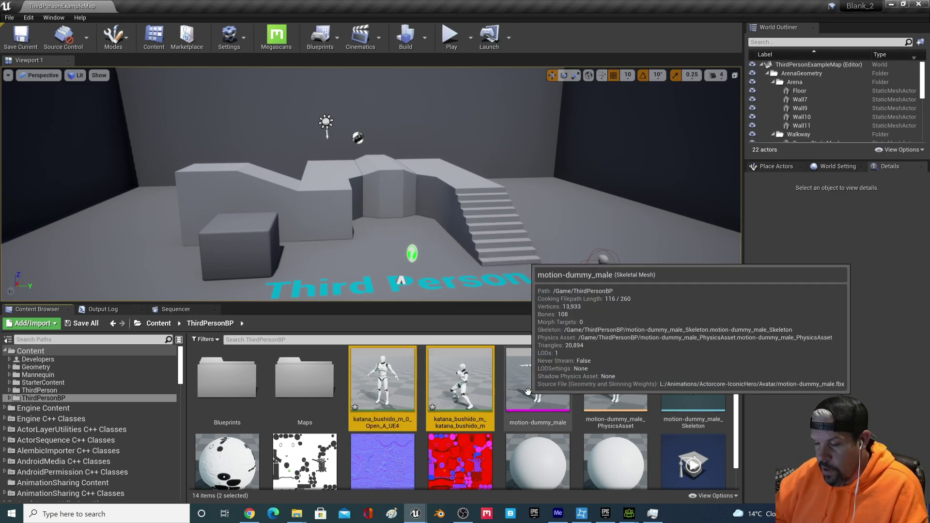
double_click(460, 388)
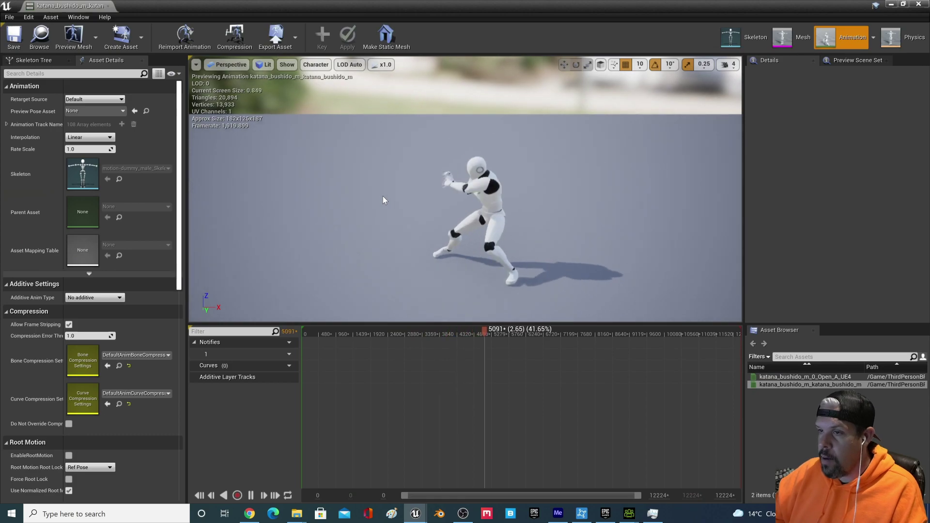
Step: Orbit around the katana motion preview, close it, then preview the katana_bushido_m_0_Open_A_UE4 animation sequence and close it
alt+drag(484, 208, 518, 213)
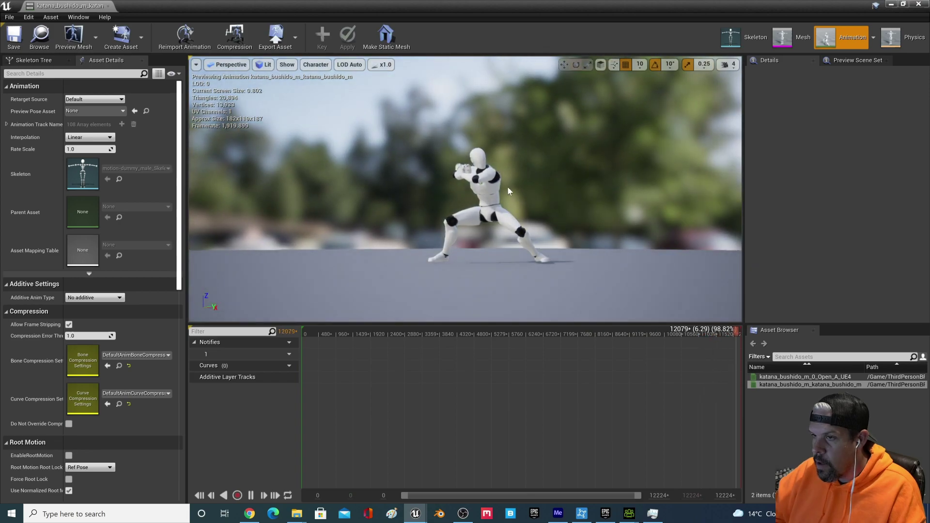
click(108, 5)
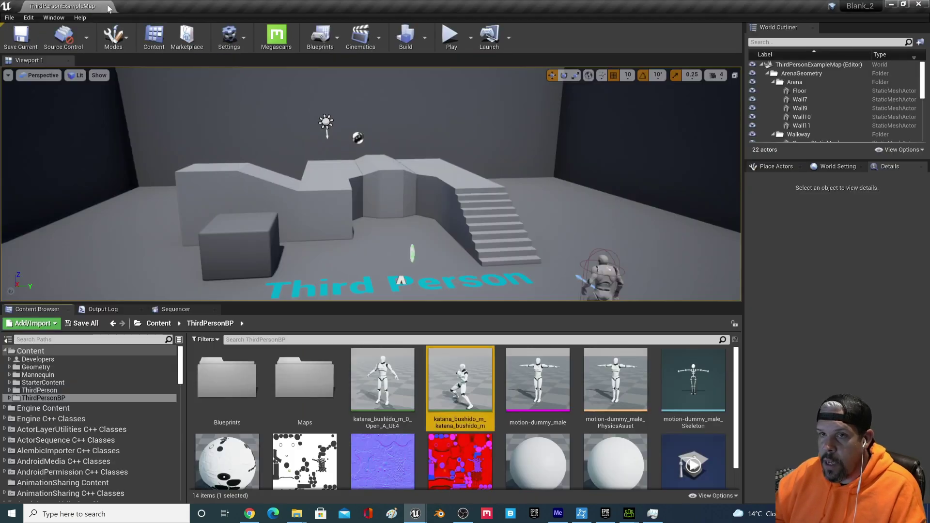
click(378, 390)
double_click(409, 385)
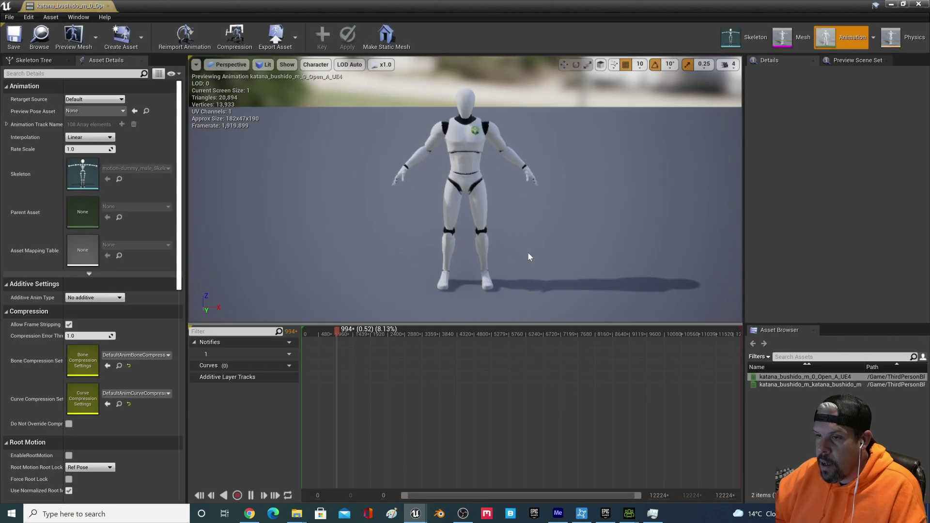
drag(433, 135, 533, 136)
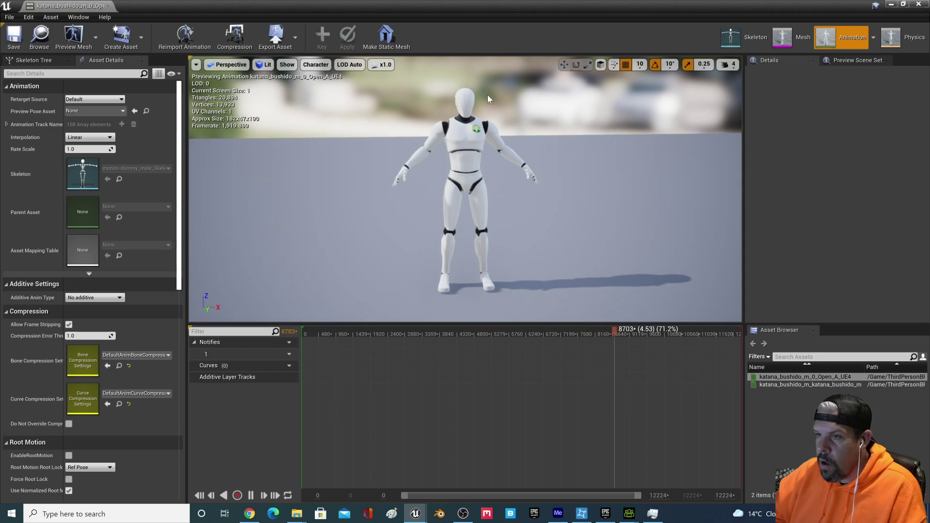
click(108, 6)
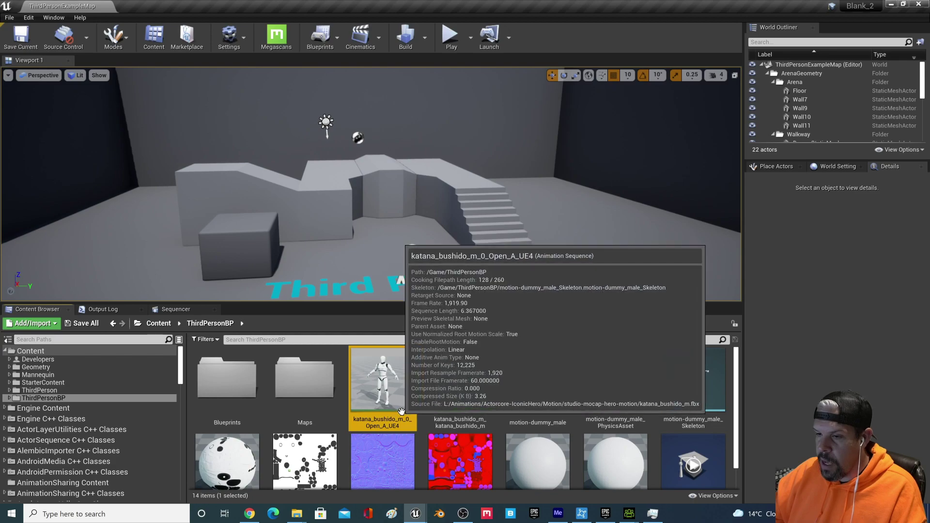
mouse_move(390, 389)
click(538, 383)
click(601, 410)
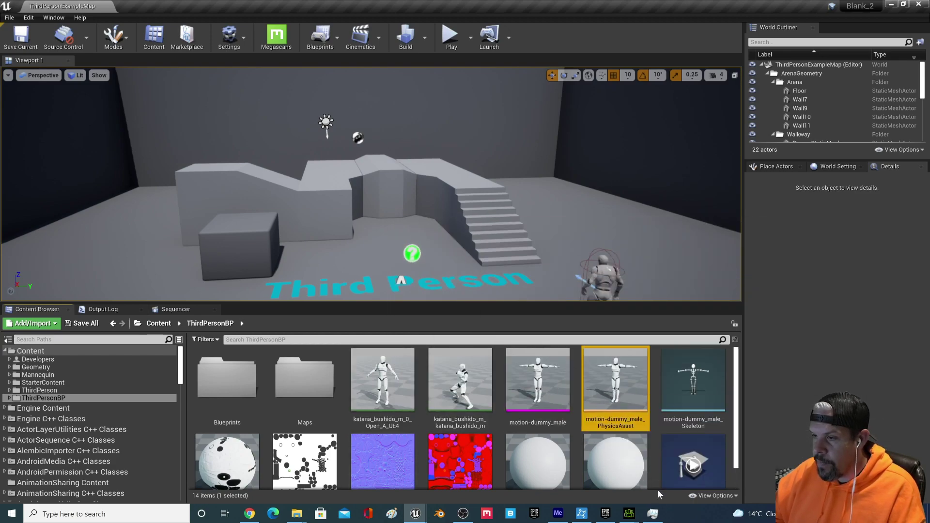
mouse_move(624, 396)
click(693, 383)
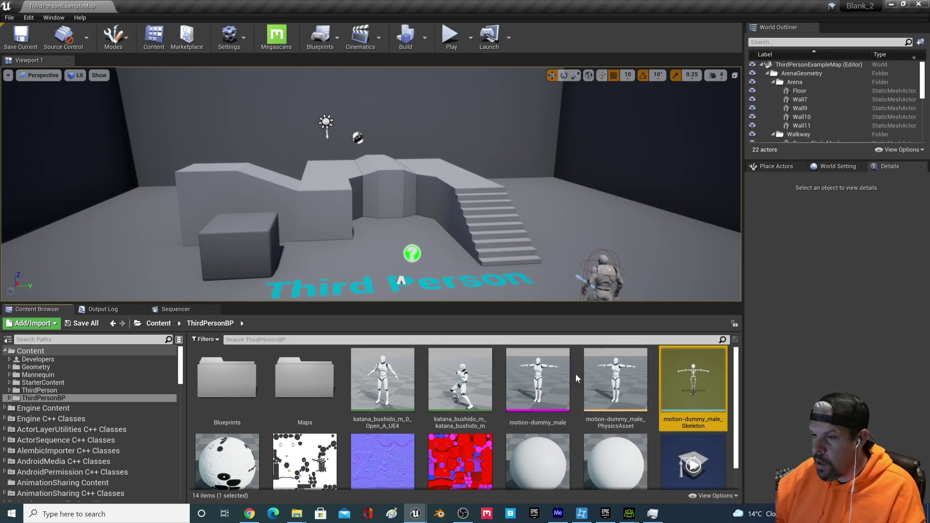
click(588, 390)
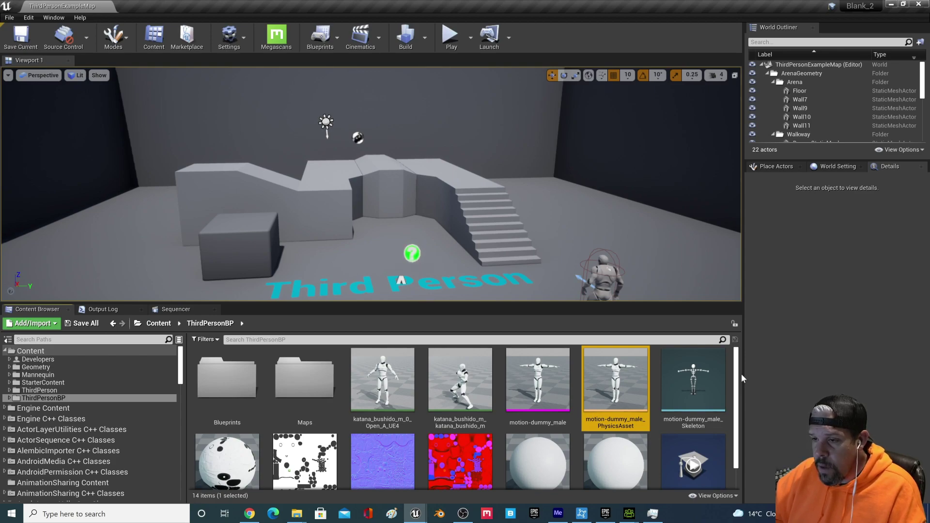
mouse_move(462, 385)
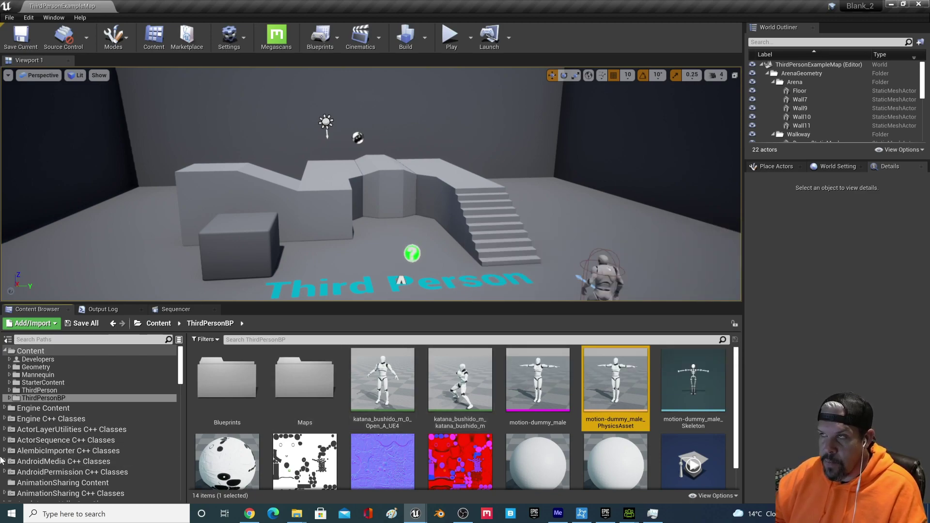
Step: Open the SK_Mannequin skeletal mesh from the Mannequin/Character/Mesh folder
click(22, 377)
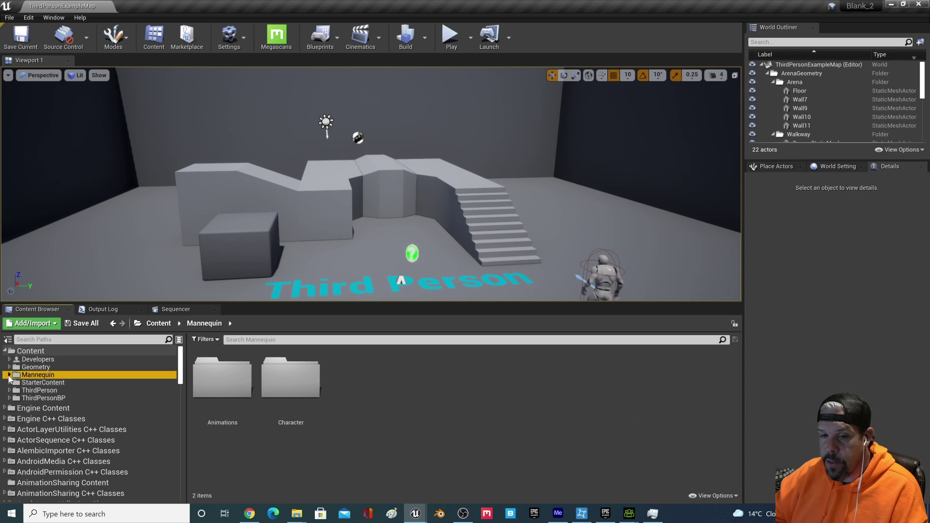
click(9, 375)
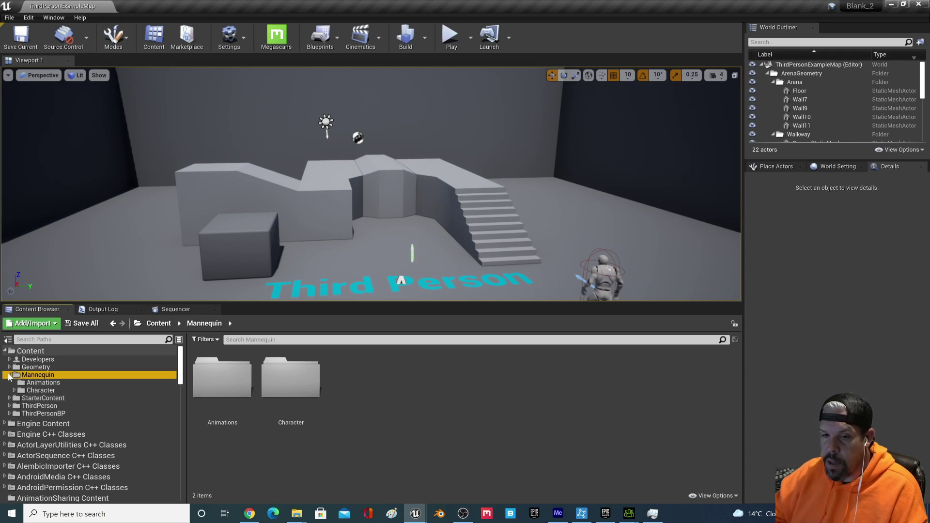
click(59, 384)
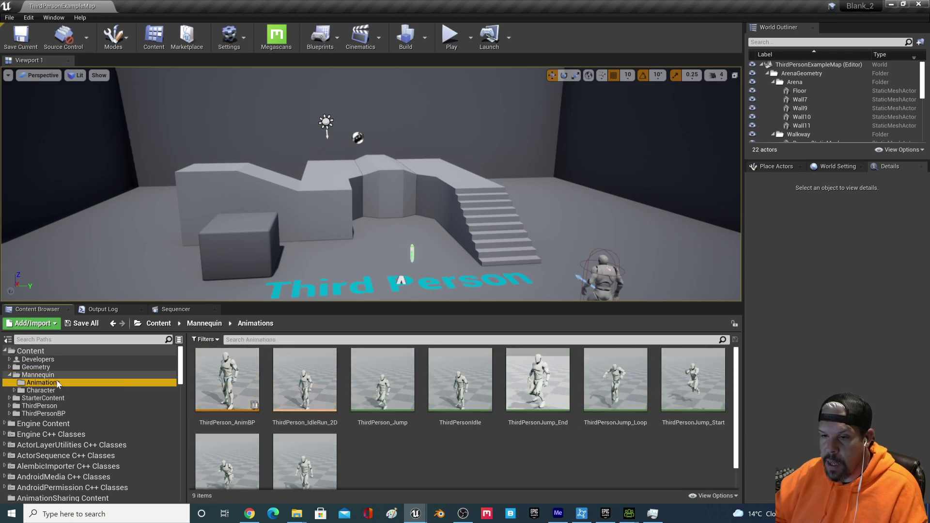
click(52, 392)
click(48, 406)
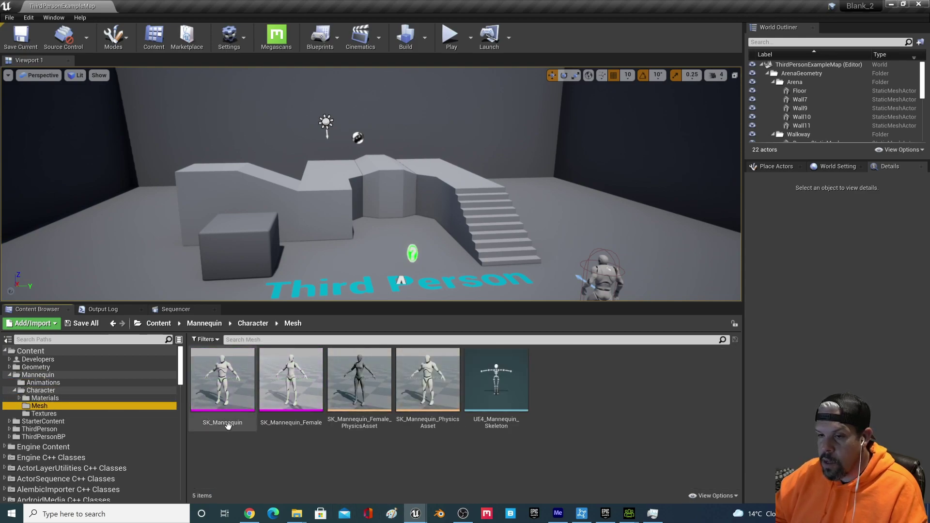
double_click(227, 374)
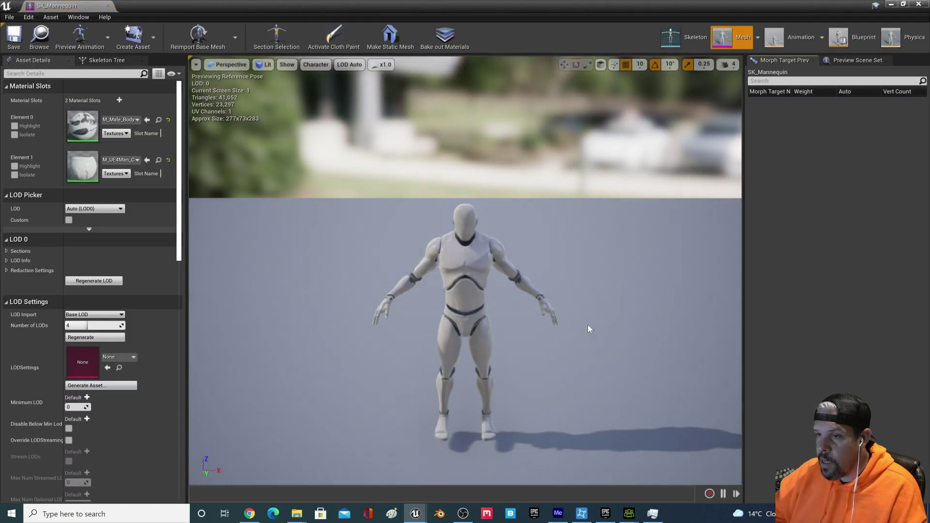
Step: Show the retargeting options in SK_Mannequin's skeleton tree, examine the bones' translation retargeting, and return to the asset details
click(105, 60)
click(18, 76)
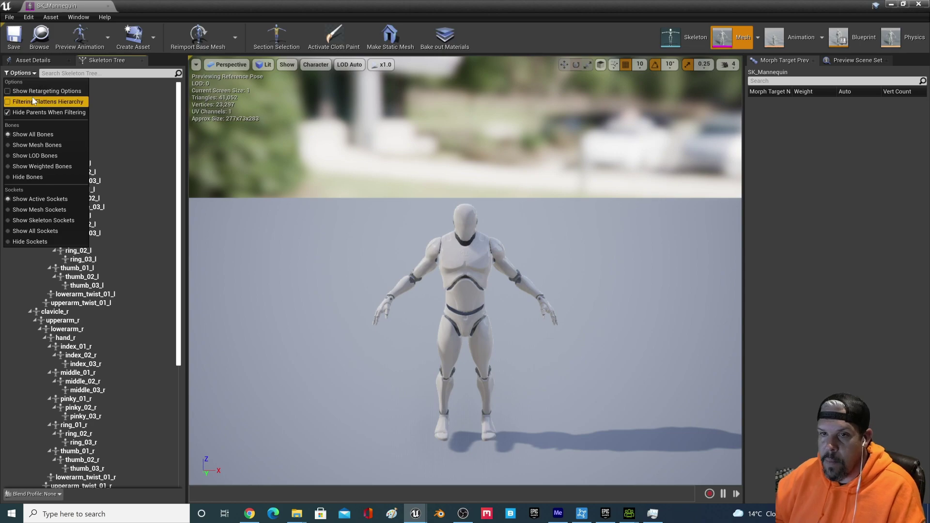
click(38, 92)
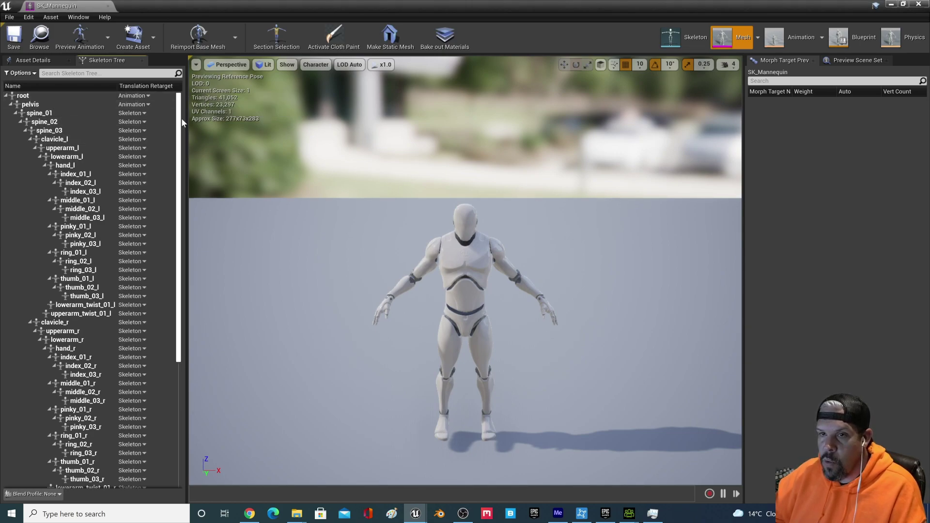
drag(179, 104, 178, 71)
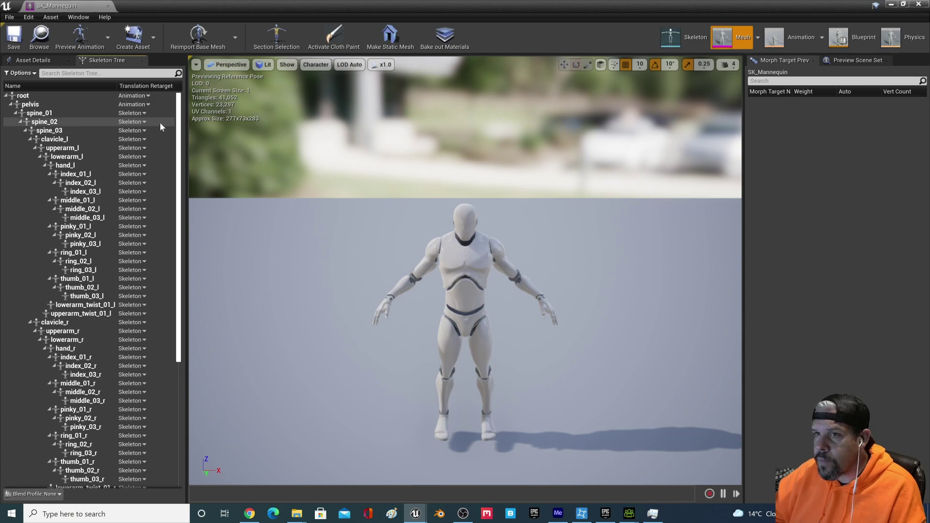
click(49, 64)
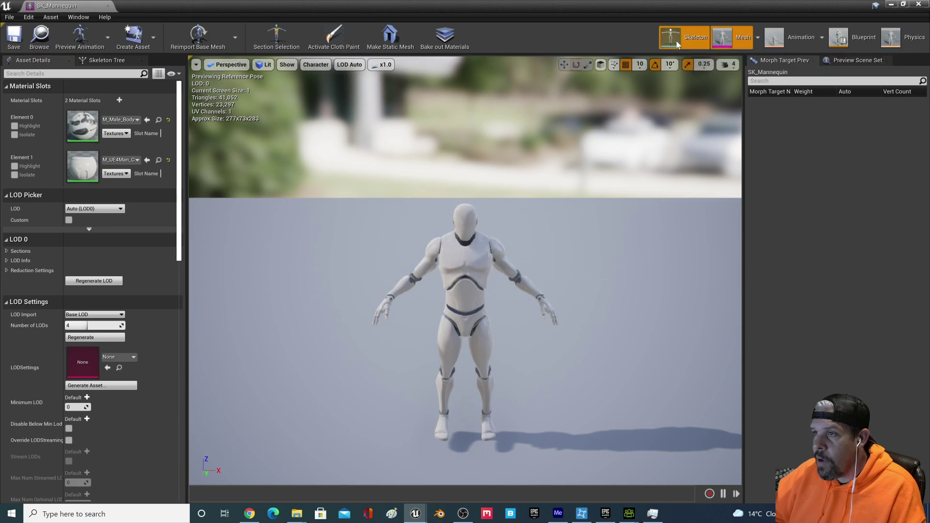
Step: Assign the Humanoid rig to UE4_Mannequin_Skeleton in the Retarget Manager and save the skeleton
click(677, 41)
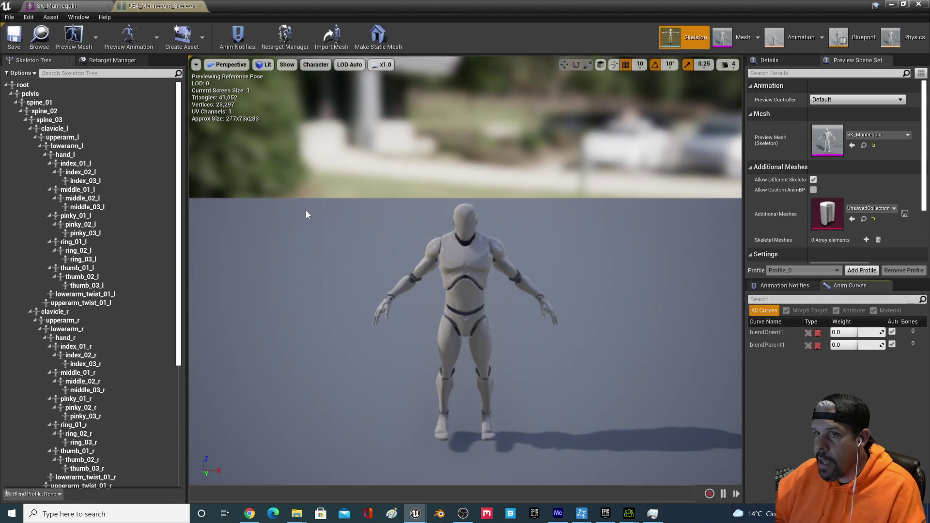
click(287, 41)
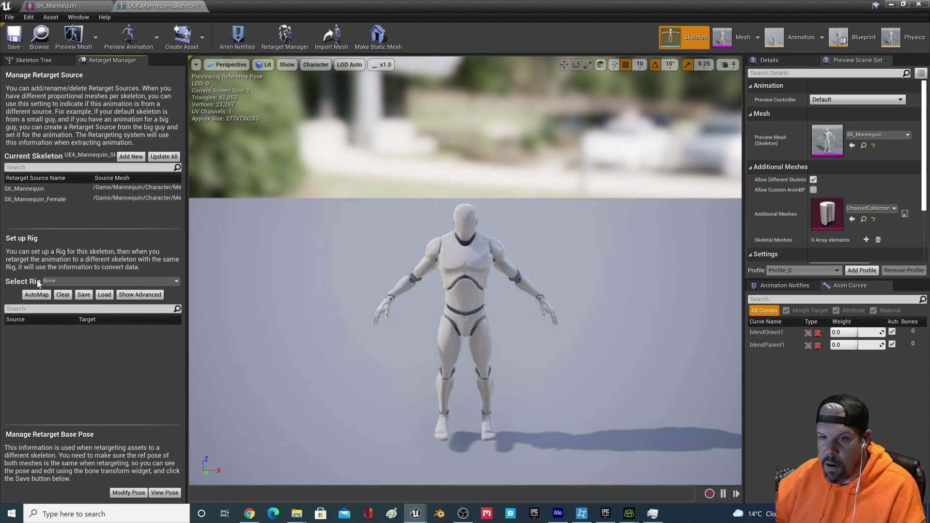
click(118, 281)
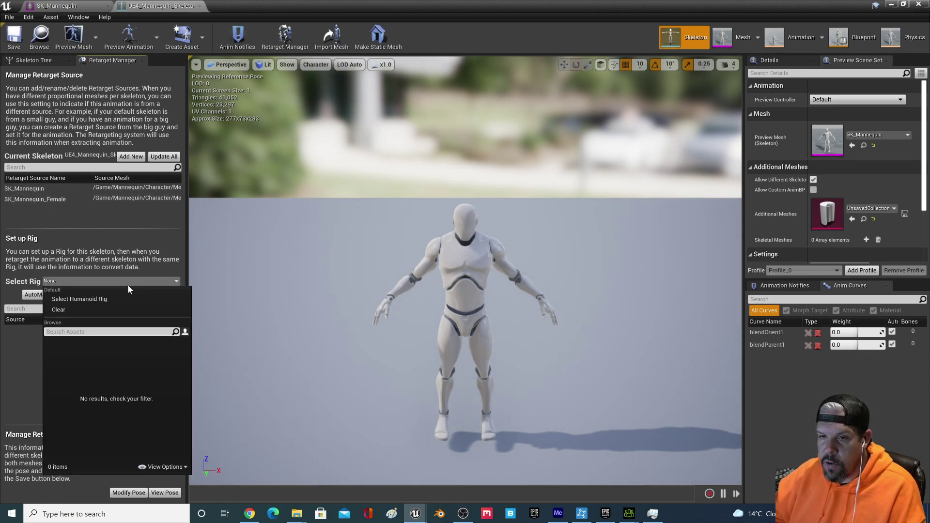
click(94, 303)
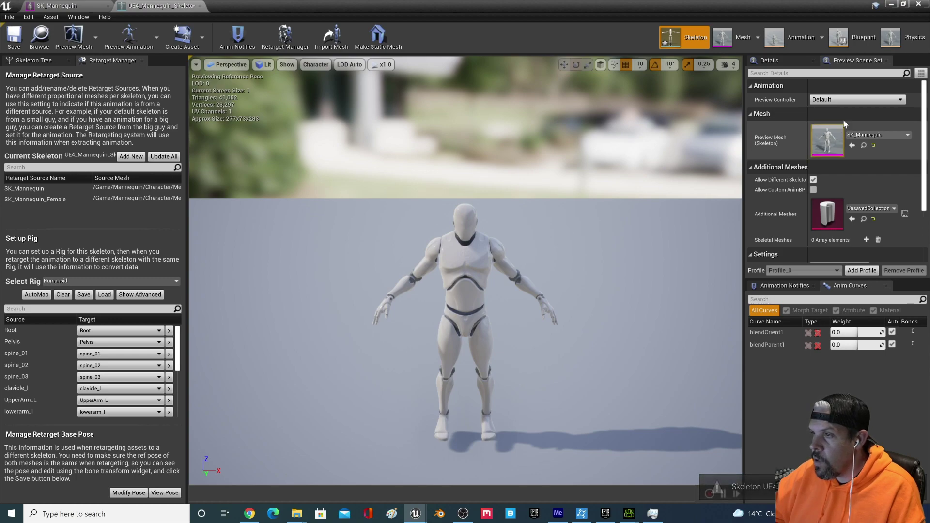
click(6, 45)
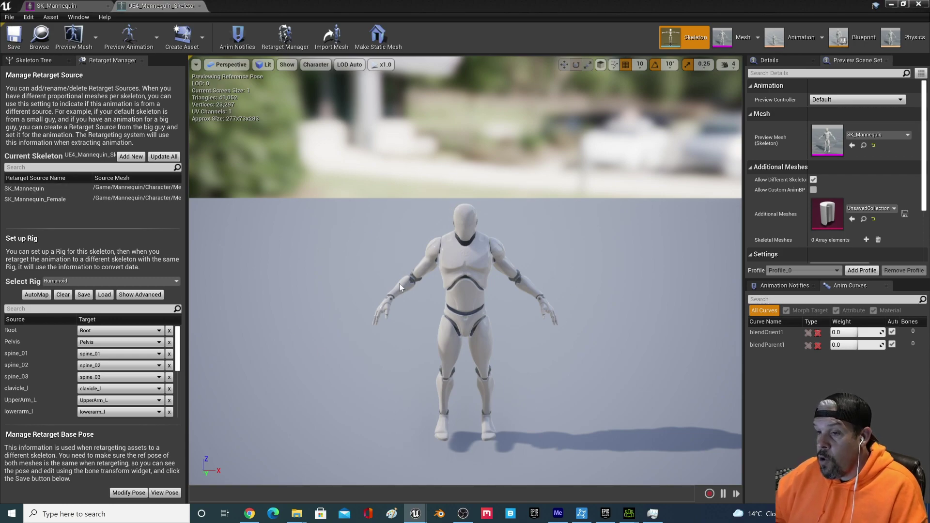
Step: Dock the SK_Mannequin and UE4_Mannequin_Skeleton editors alongside the ThirdPersonExampleMap level editor
click(75, 6)
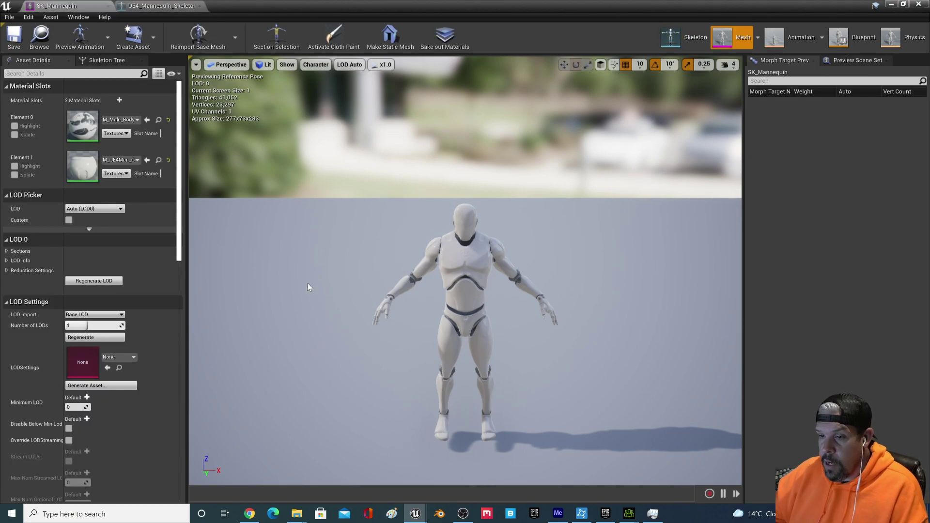
drag(124, 6, 232, 6)
click(145, 5)
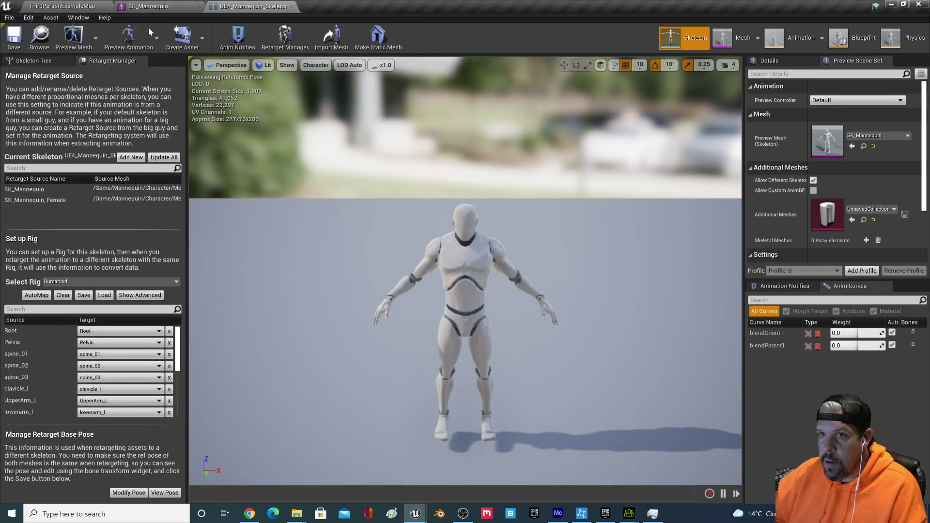
click(26, 6)
click(157, 6)
click(252, 6)
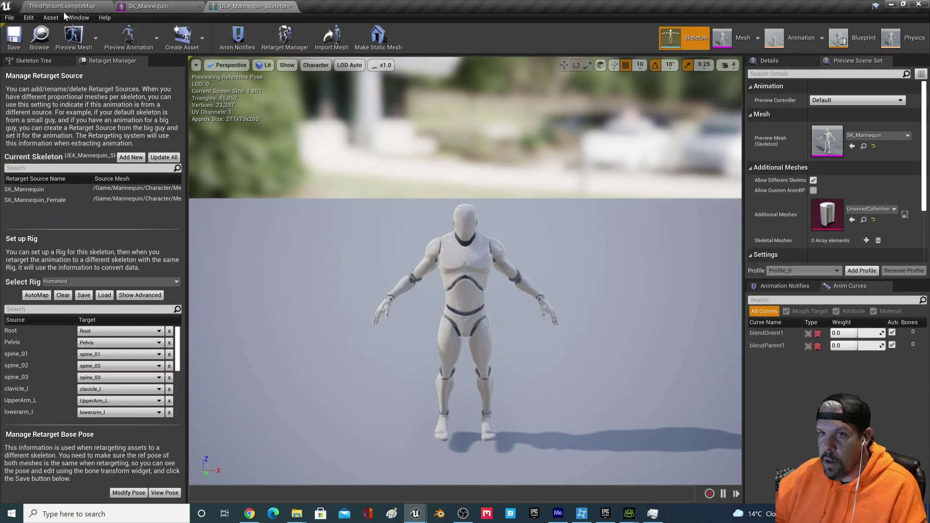
Step: Return to the ThirdPersonExampleMap level editor, collapse the Mannequin folder, and open the ThirdPersonBP folder
click(60, 6)
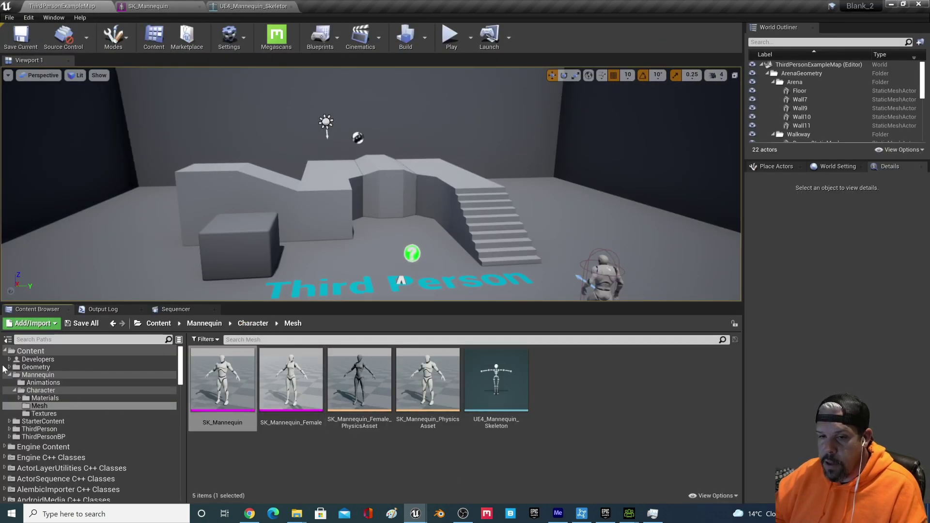
click(8, 378)
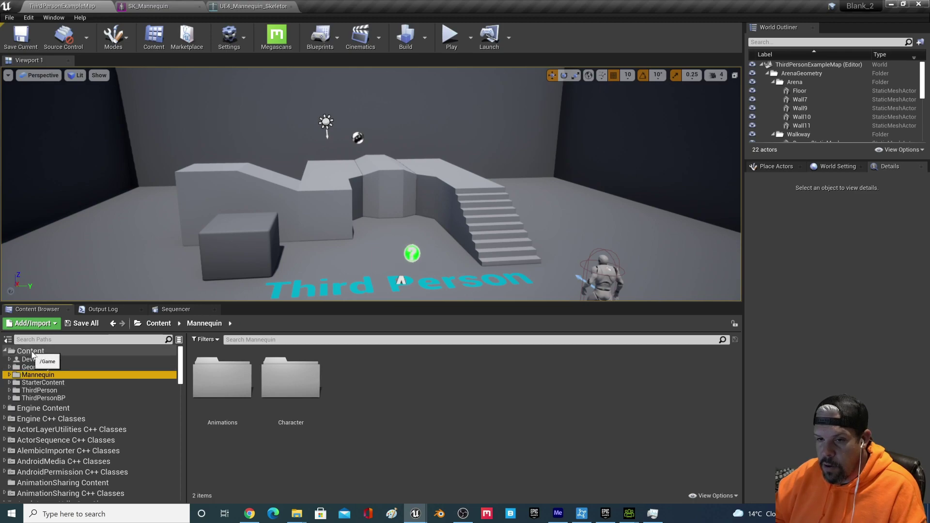
click(29, 351)
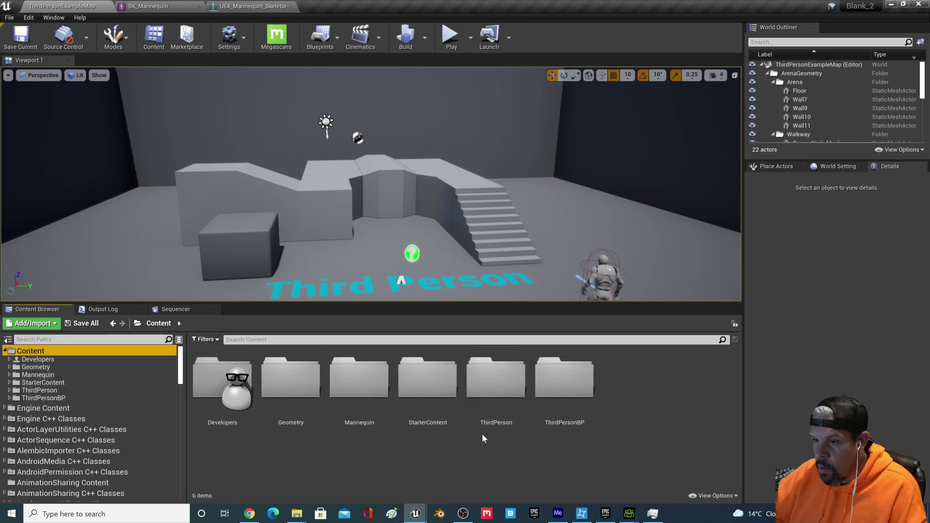
click(67, 368)
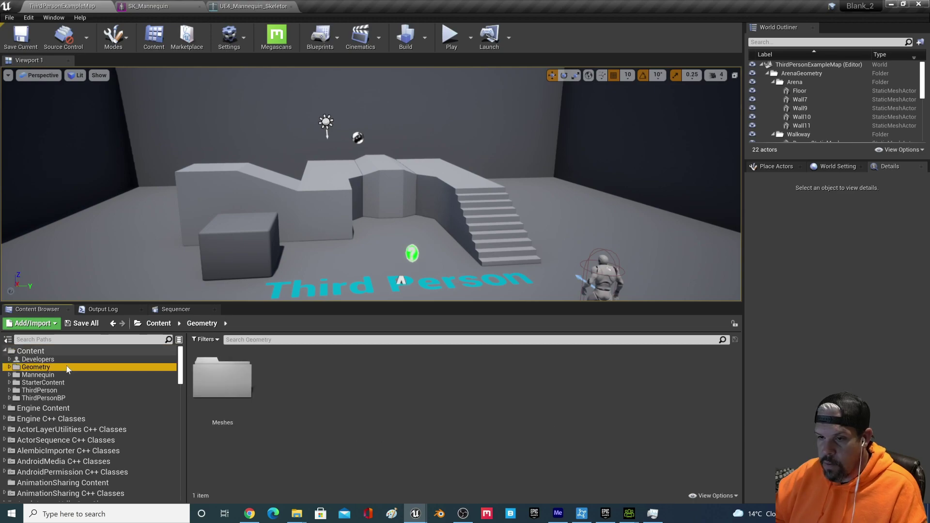
click(61, 399)
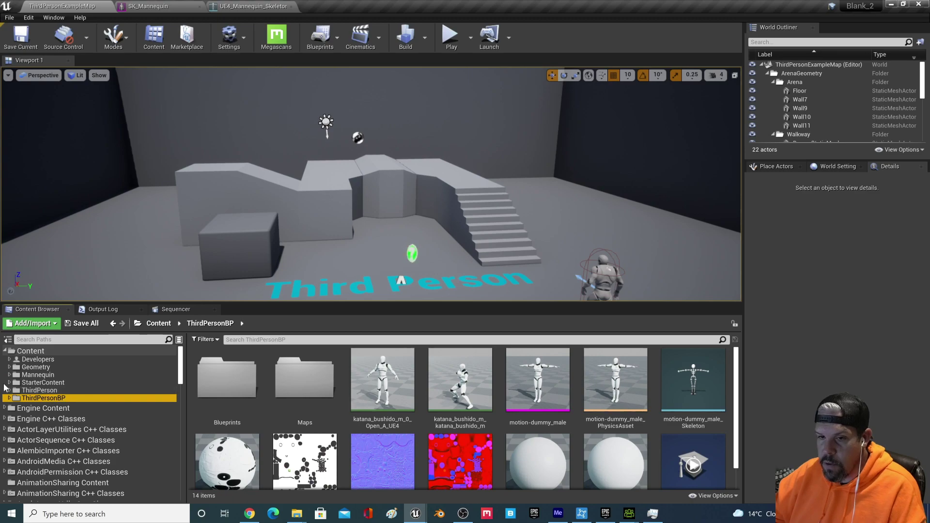
Step: Look through the imported dummy assets in the ThirdPersonBP folder, selecting the Std_Tongue and Std_Skin_Head materials
scroll(456, 412, down, 1)
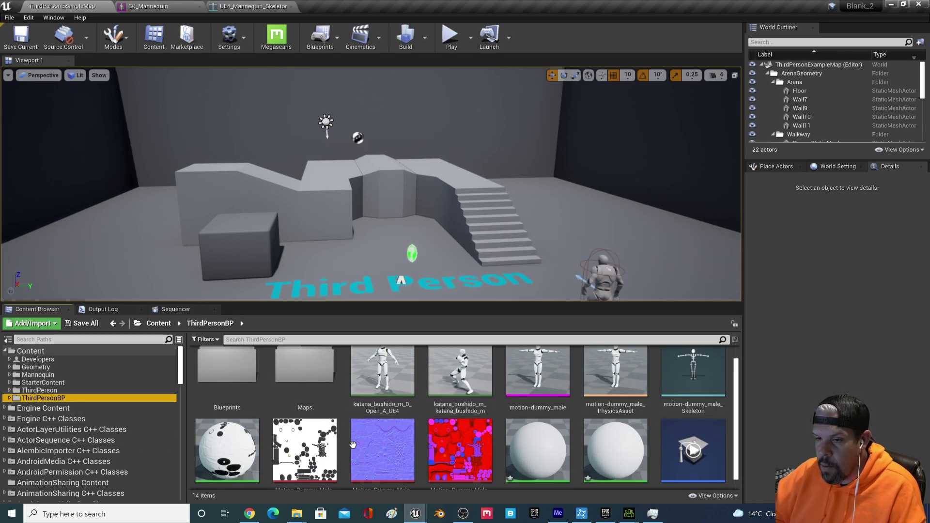
drag(538, 438, 605, 457)
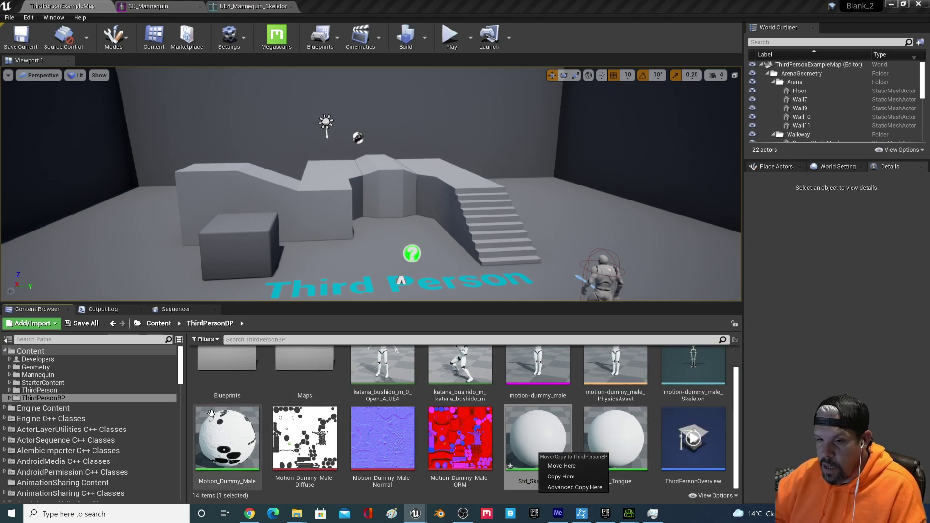
click(613, 439)
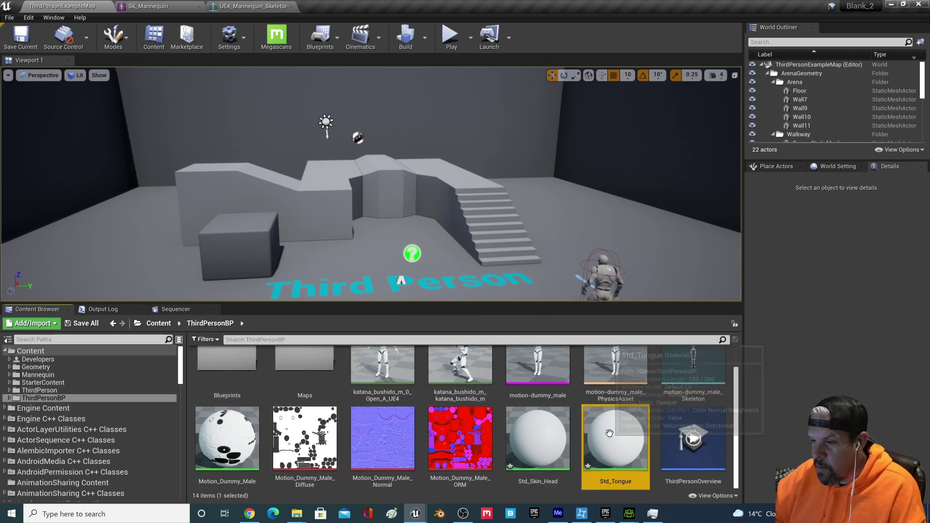
ctrl+click(542, 447)
scroll(538, 451, up, 1)
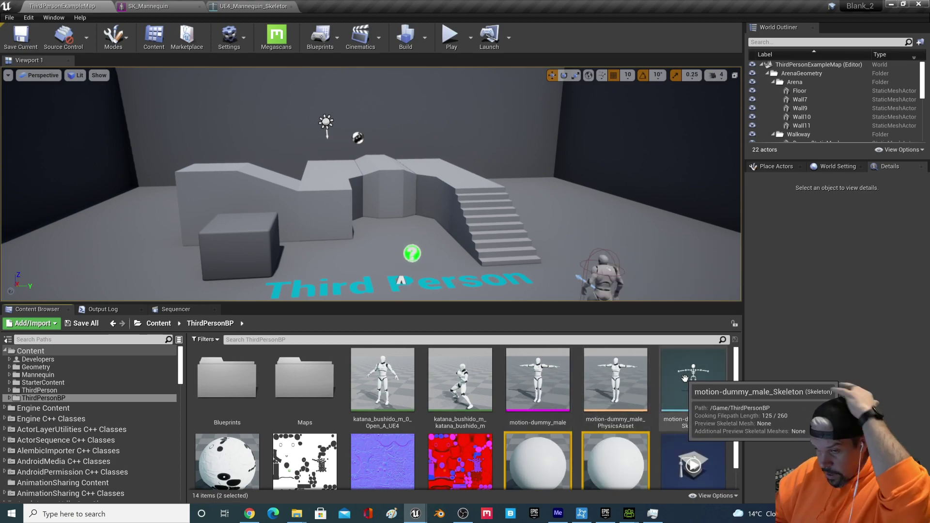
click(267, 5)
click(62, 6)
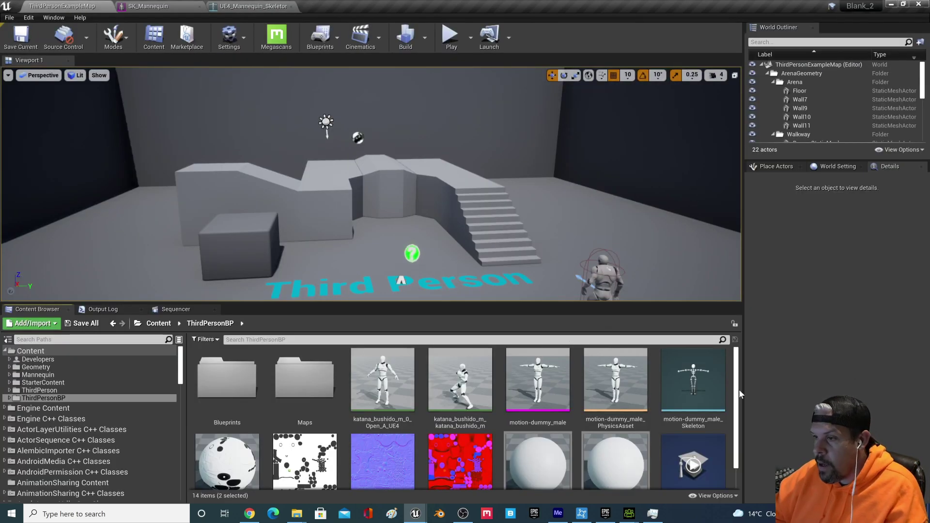
Step: Open motion-dummy_male_Skeleton and add the motion-dummy_male mesh as a retarget source in its Retarget Manager
double_click(692, 383)
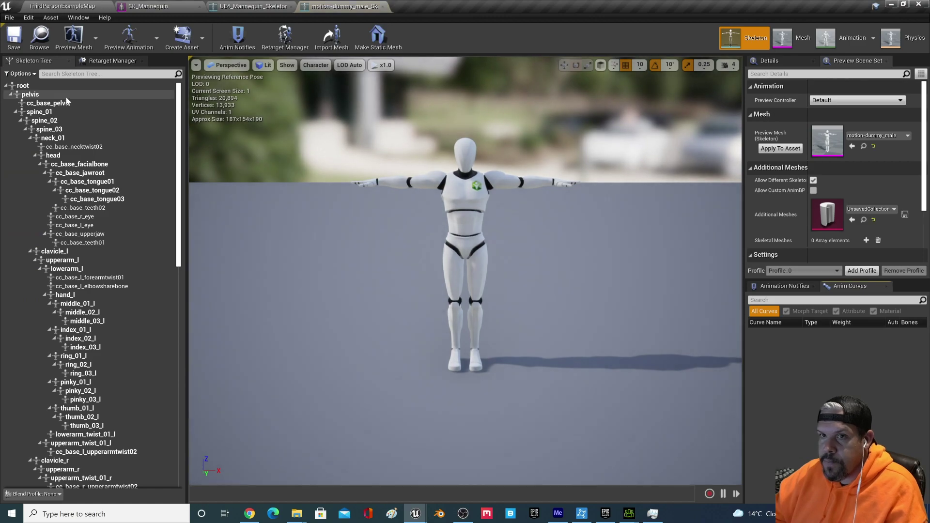
click(112, 61)
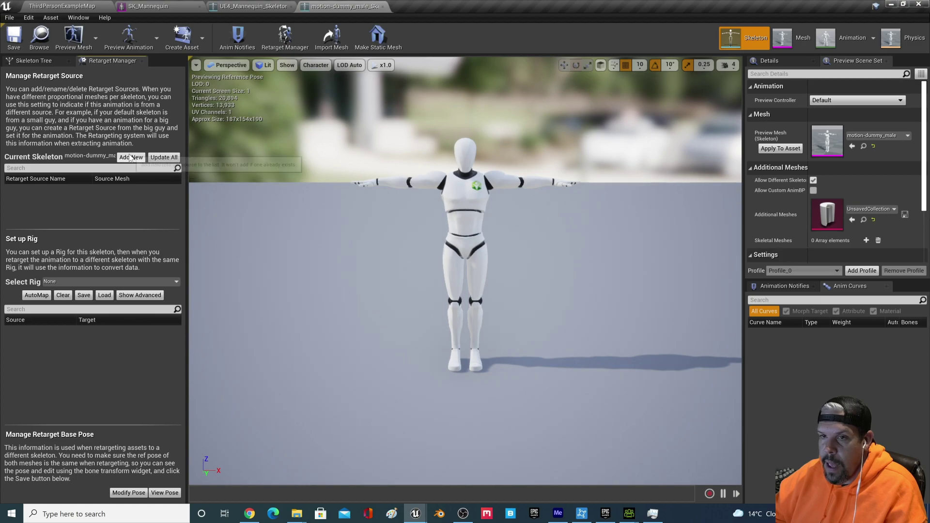
click(129, 158)
click(161, 177)
key(Return)
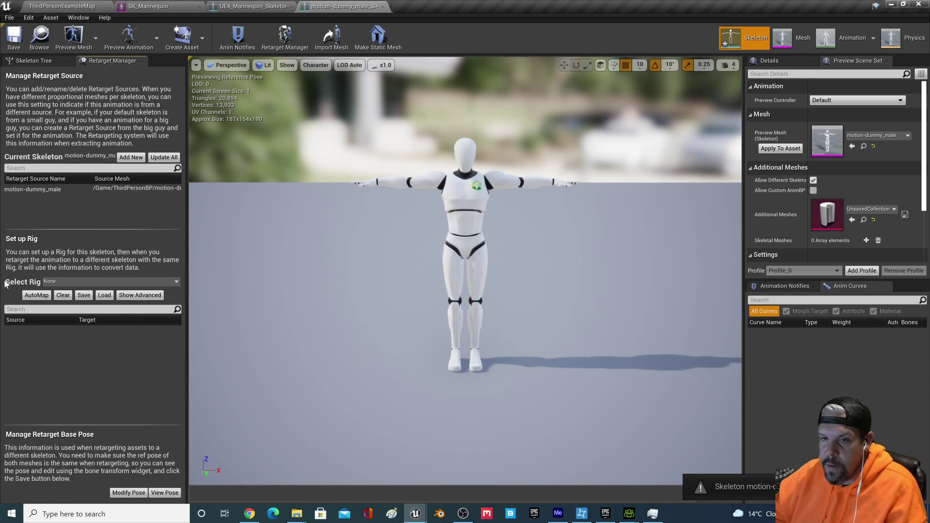
Step: Assign the Humanoid rig to motion-dummy_male_Skeleton and review the bone mapping from root to feet
click(55, 280)
click(103, 303)
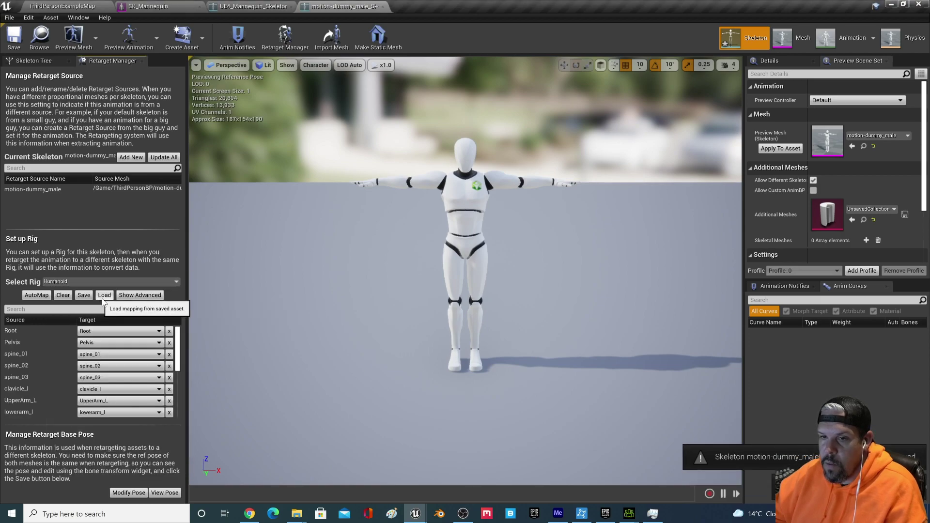
scroll(73, 341, down, 1)
scroll(87, 341, down, 4)
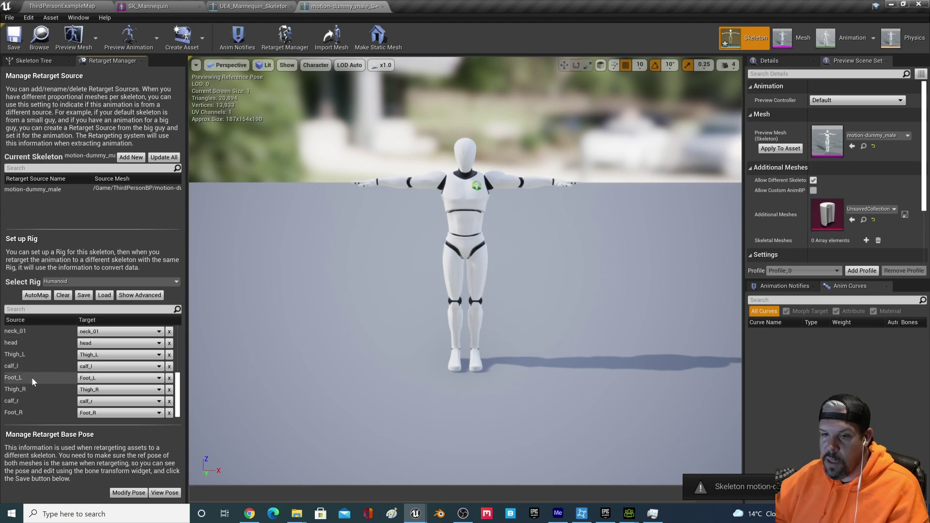
scroll(72, 381, up, 5)
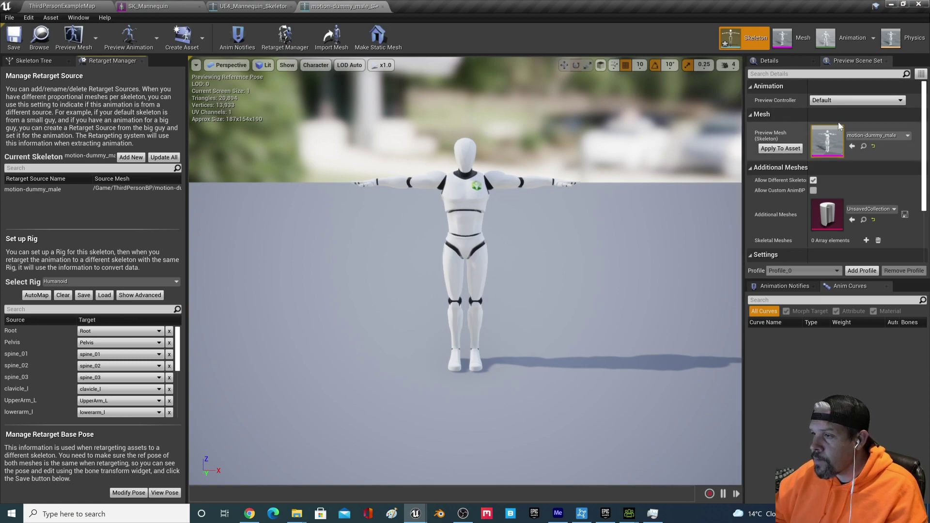
Step: Apply motion-dummy_male to the skeleton asset as its preview mesh and select the spine_03 bone on the dummy
click(780, 150)
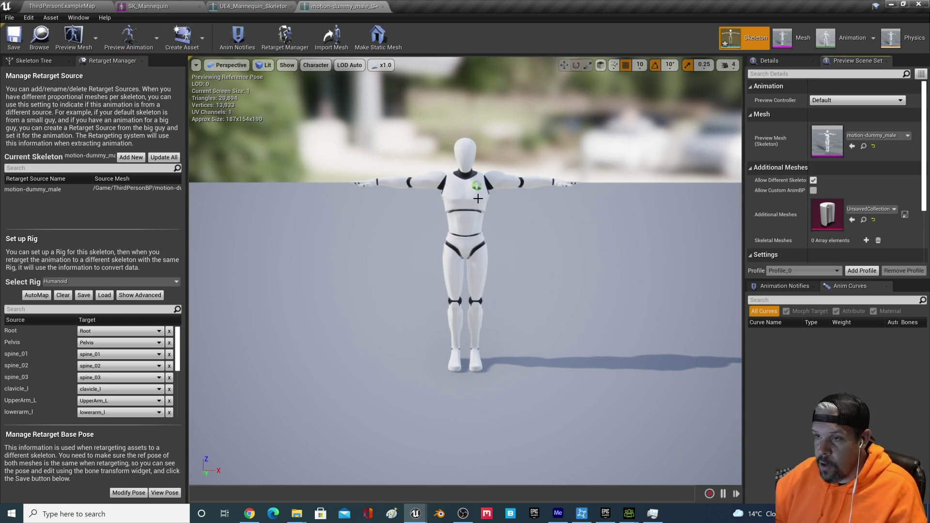
click(158, 39)
click(158, 41)
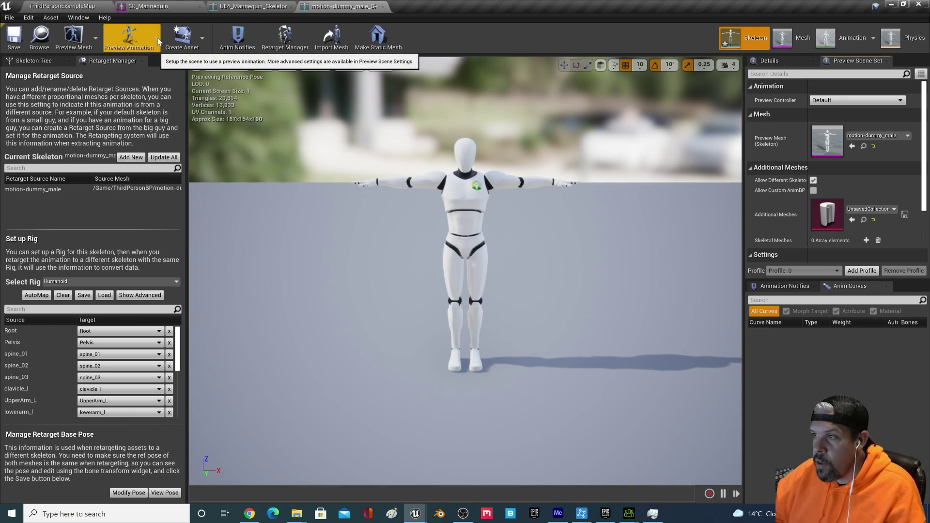
click(472, 213)
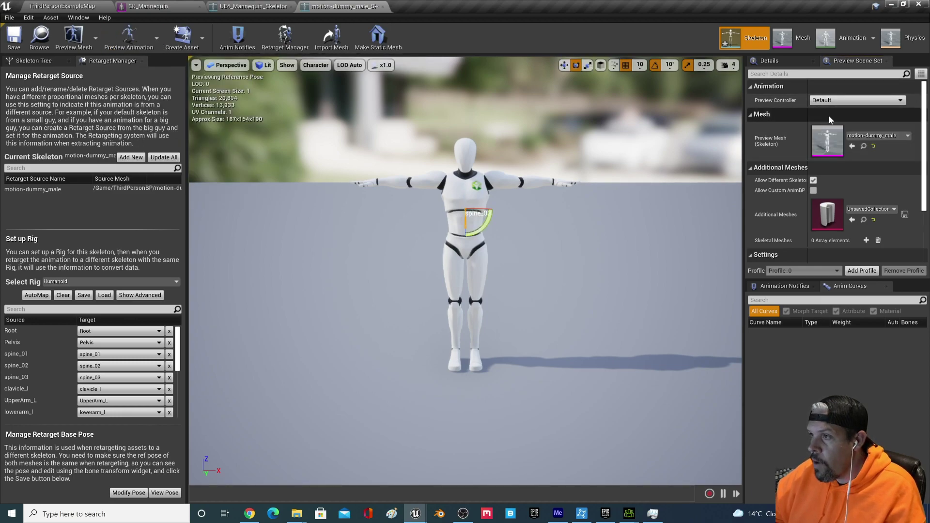
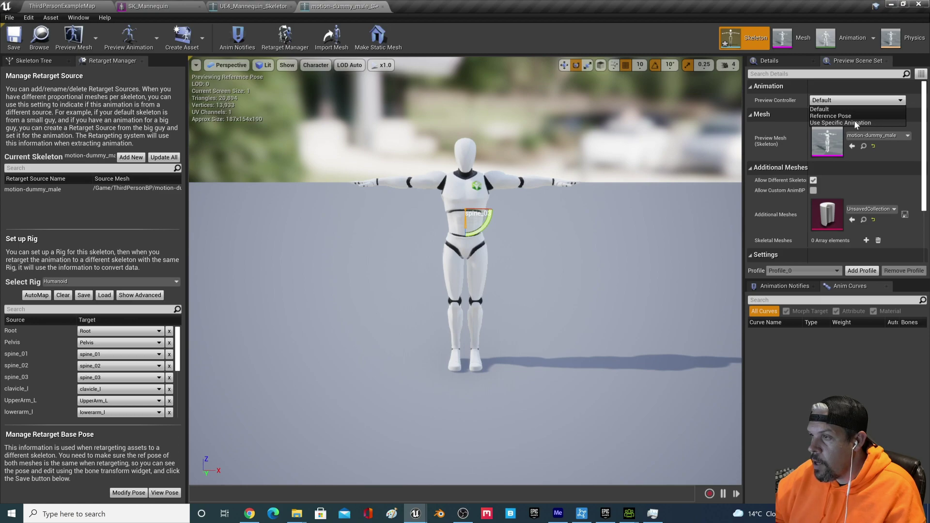
Step: Set the preview controller to Use Specific Animation and choose katana_bushido_m_0_Open_A_UE4 as the preview animation
click(854, 116)
click(855, 100)
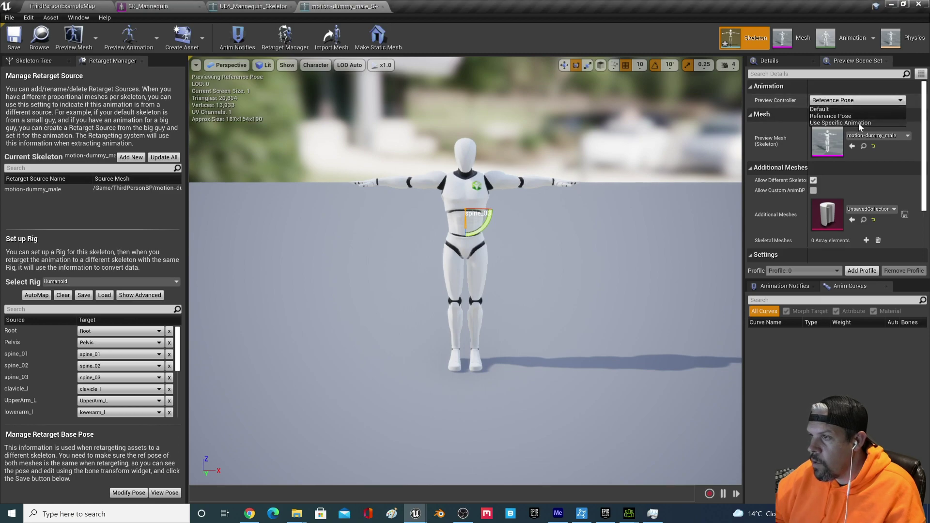
click(858, 123)
click(879, 122)
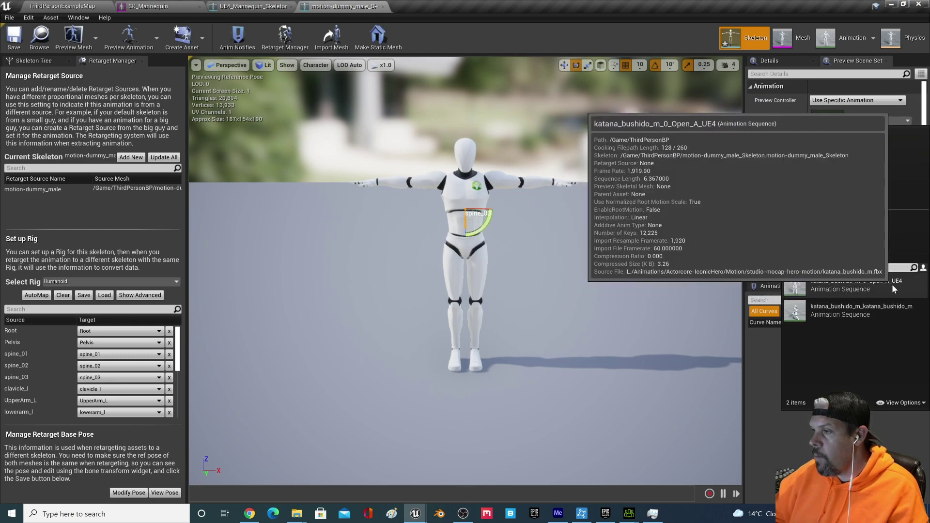
click(890, 286)
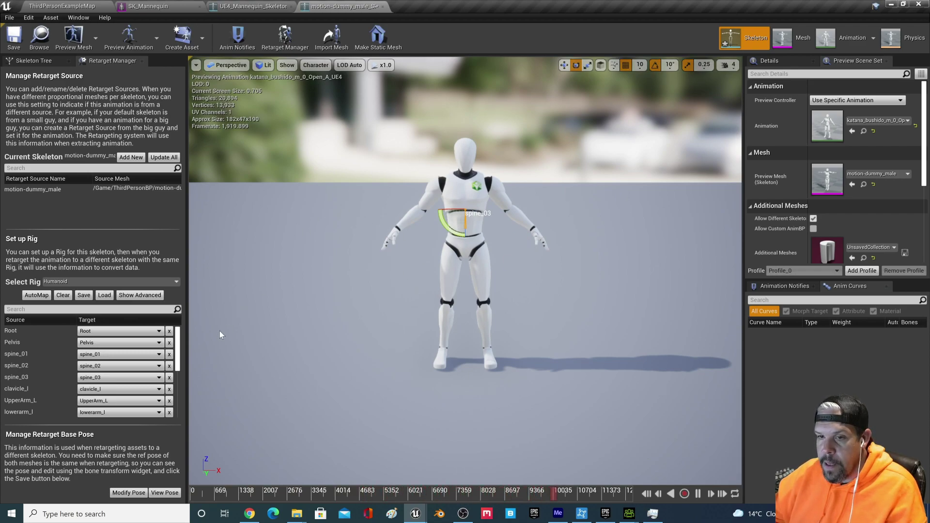
Step: Set the dummy's retarget base pose from the current A-pose and toggle the pose view to check it
click(170, 497)
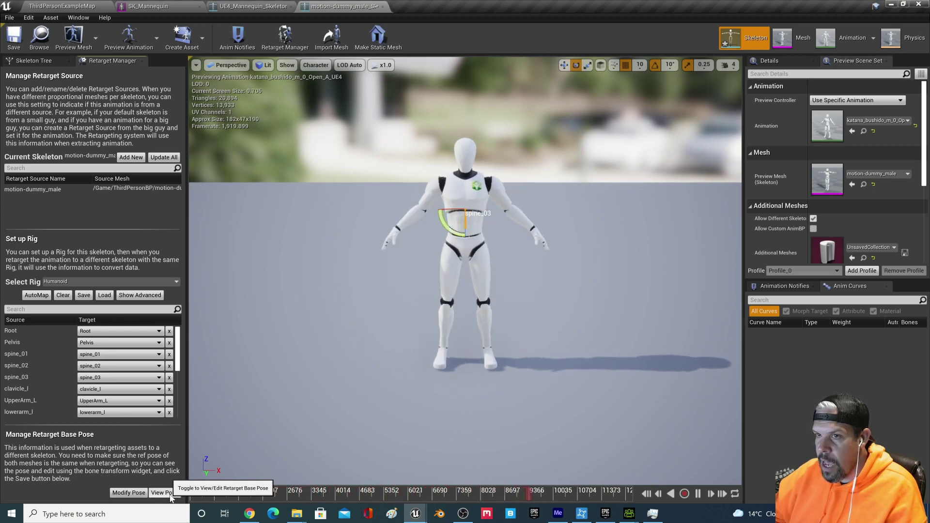
click(170, 497)
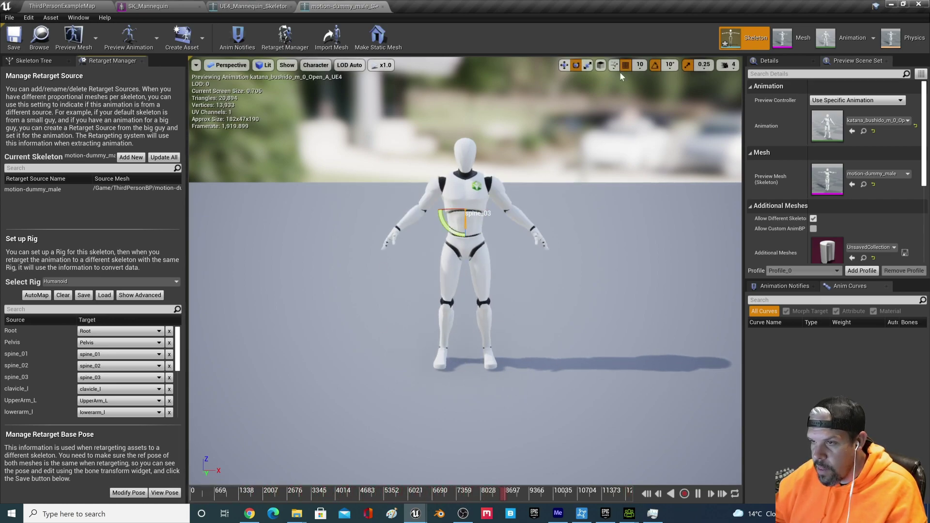
click(122, 498)
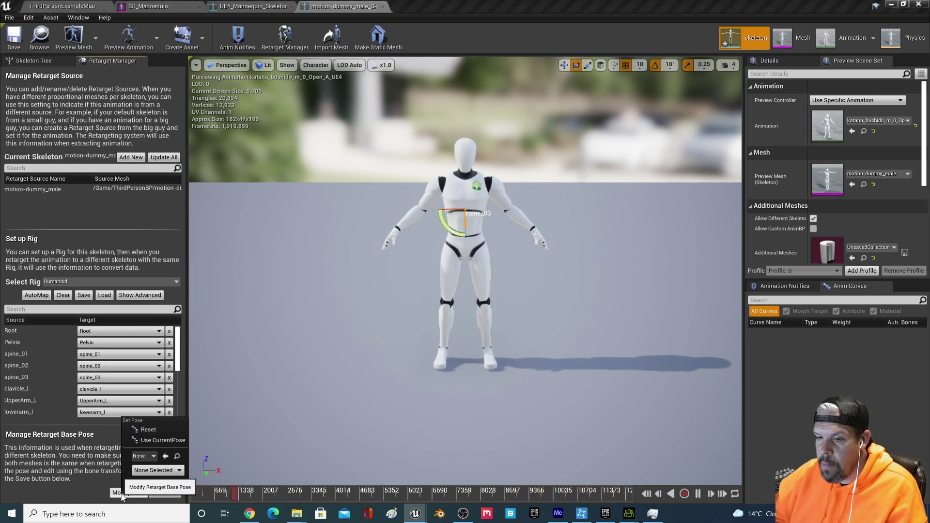
click(162, 444)
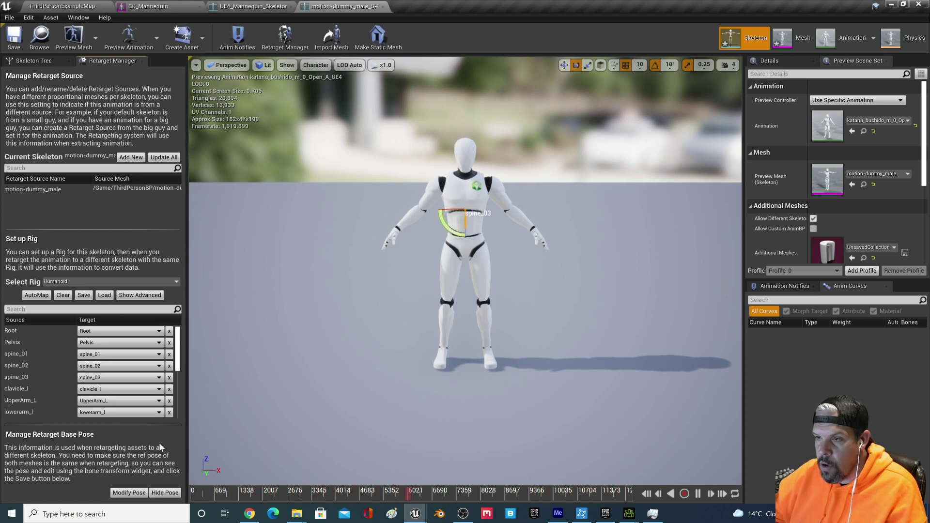
click(167, 494)
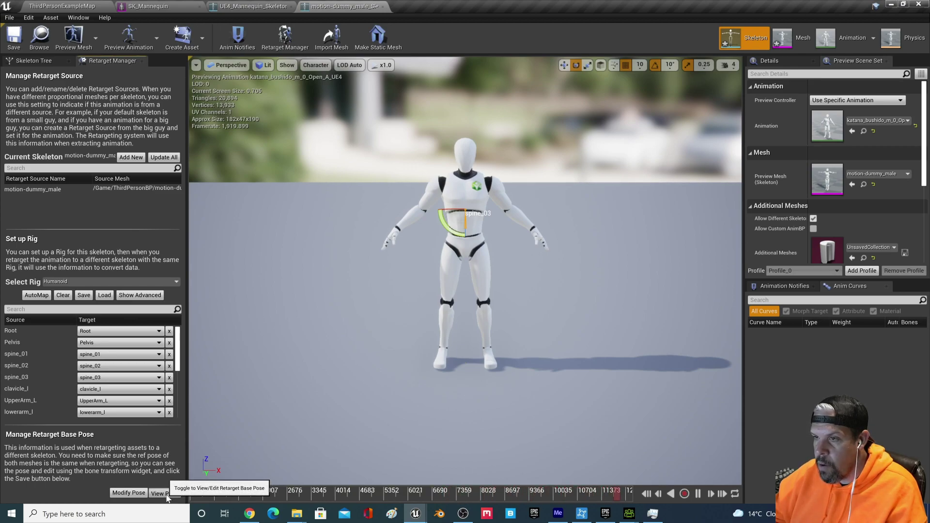
click(165, 494)
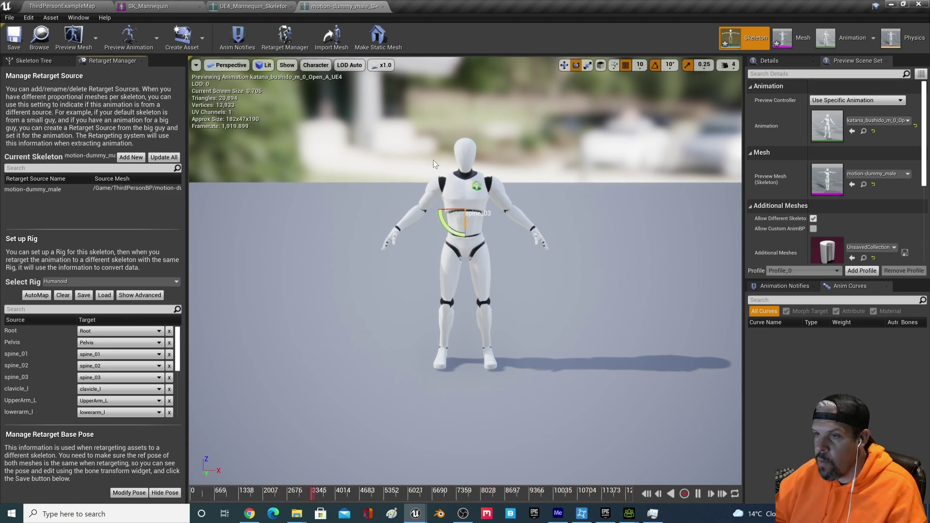
Step: Save motion-dummy_male_Skeleton and compare its pose with UE4_Mannequin_Skeleton
click(6, 42)
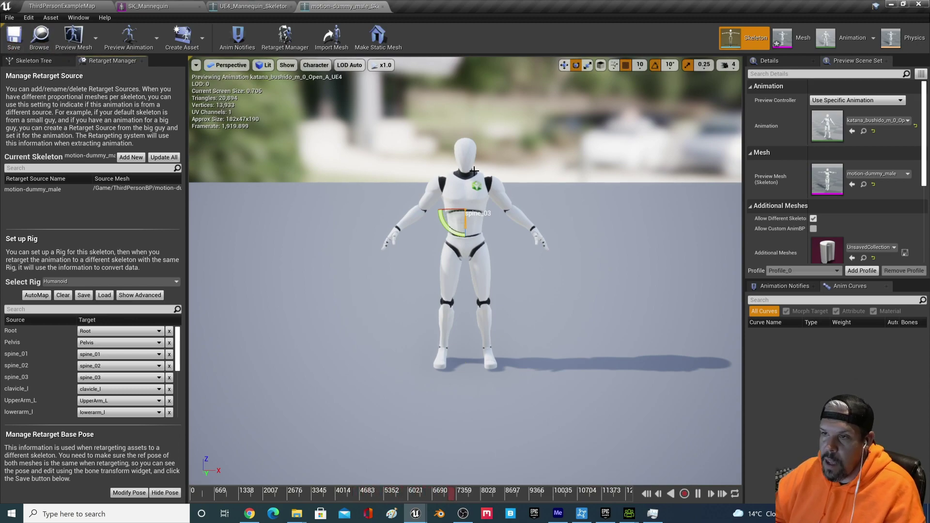
key(ctrl+Tab)
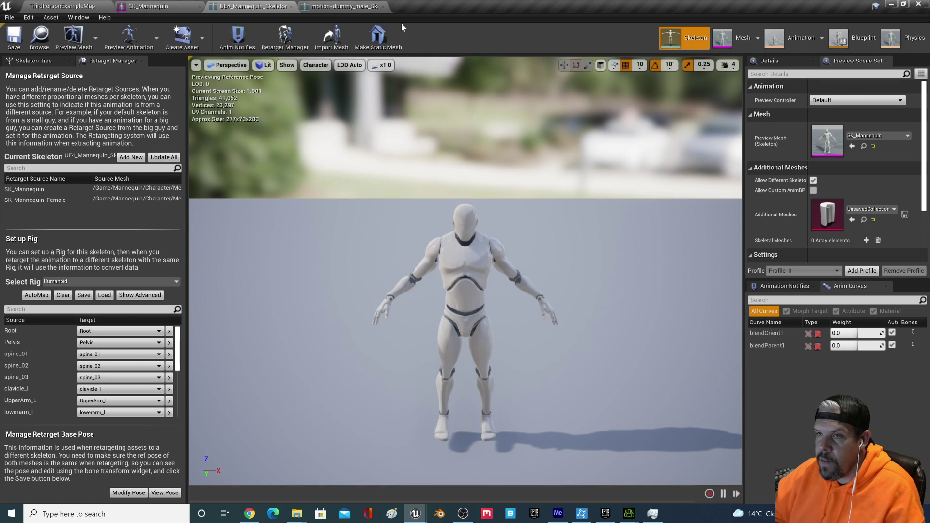
key(ctrl+Tab)
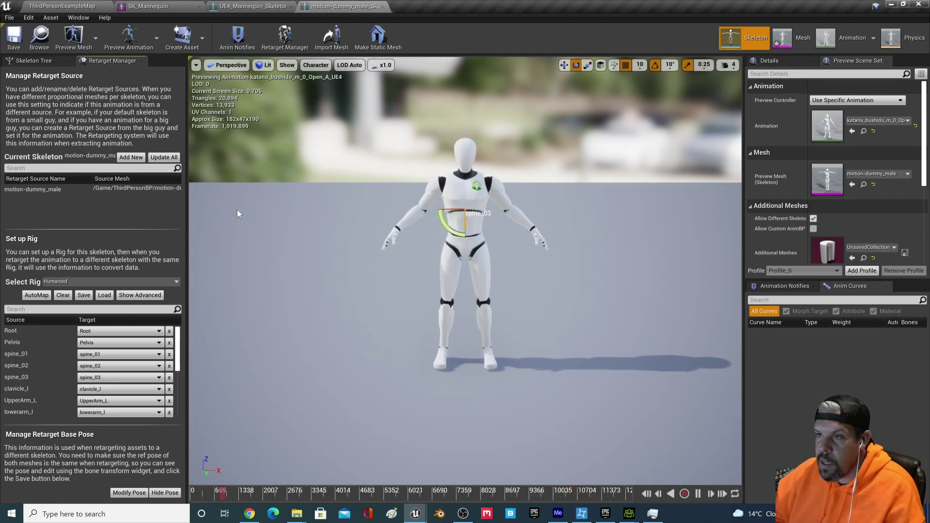
Step: From the level editor, start duplicating and retargeting katana_bushido_m_katana_bushido_m, with UE4_Mannequin_Skeleton as the target skeleton
click(73, 5)
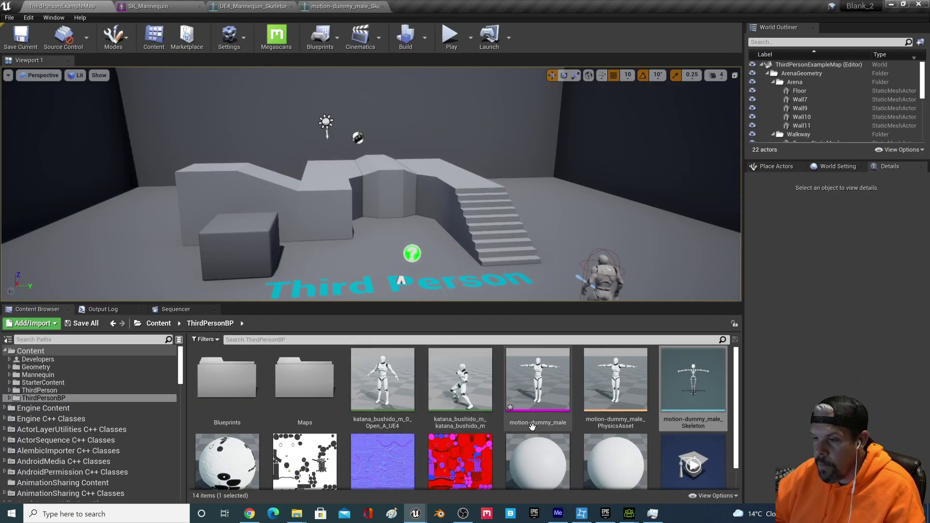
right_click(456, 390)
mouse_move(533, 106)
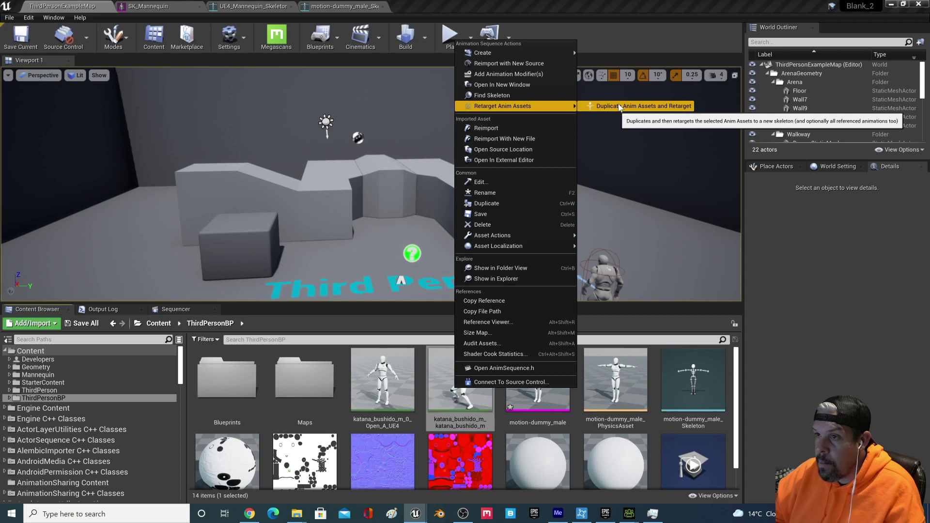
click(655, 108)
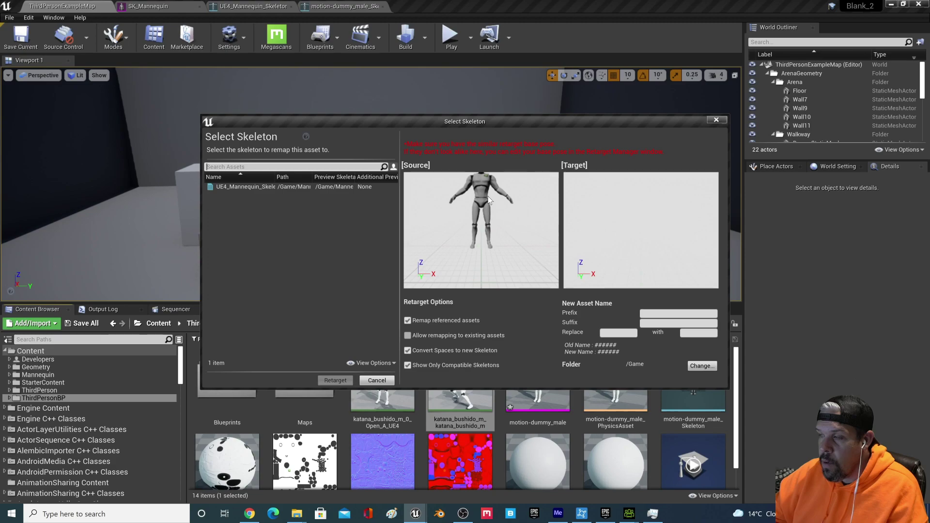
click(261, 187)
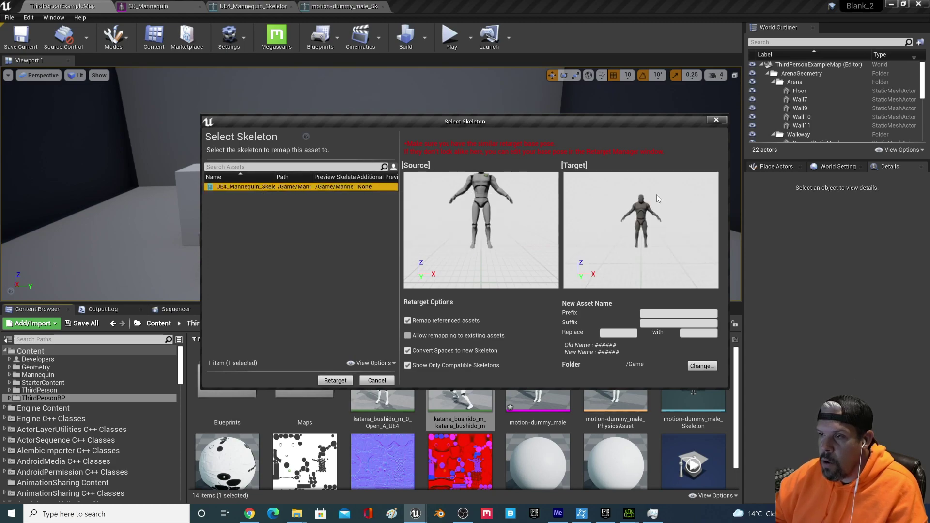
Step: Retarget the katana animation with the prefix REAL_ and ThirdPersonBP as the destination folder
click(678, 314)
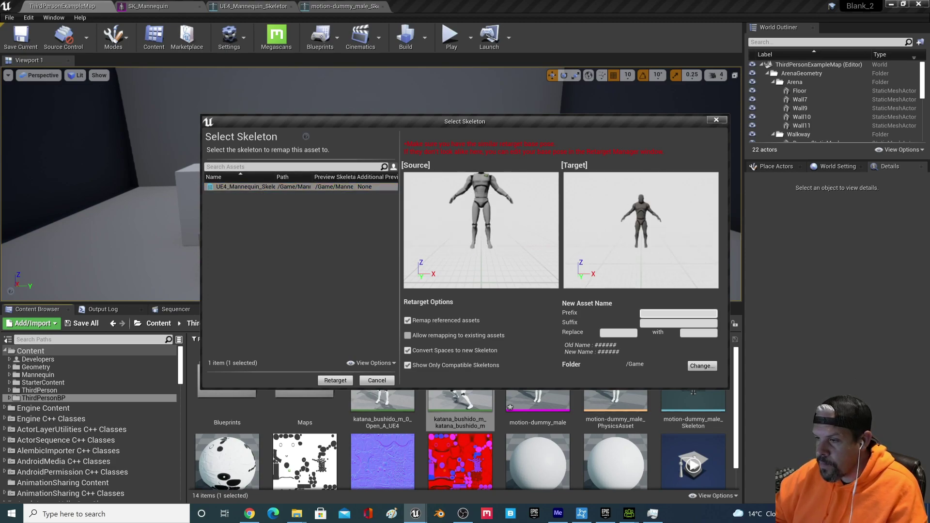
text(REAL_)
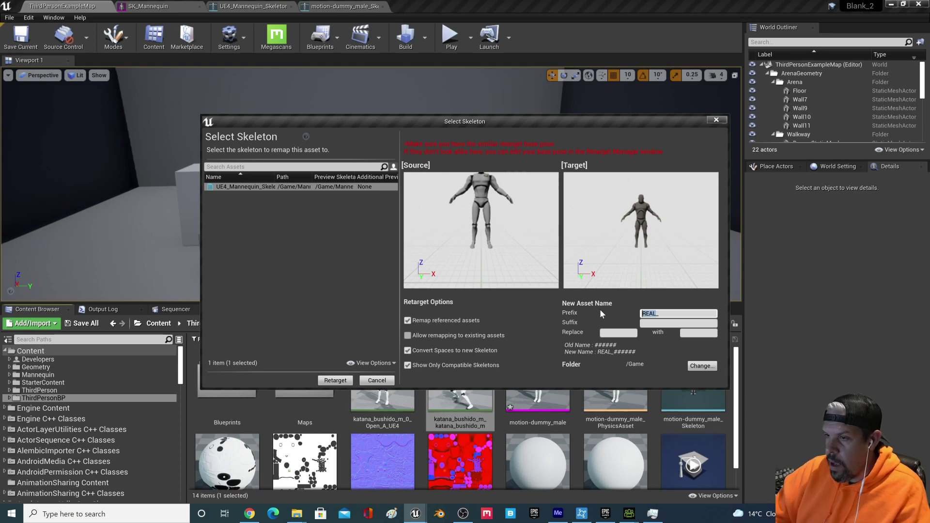
click(702, 367)
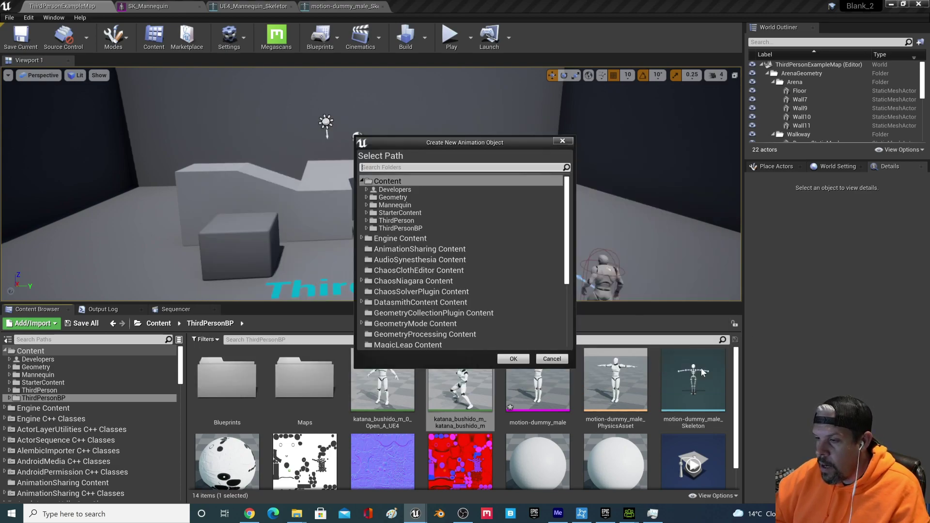
click(421, 229)
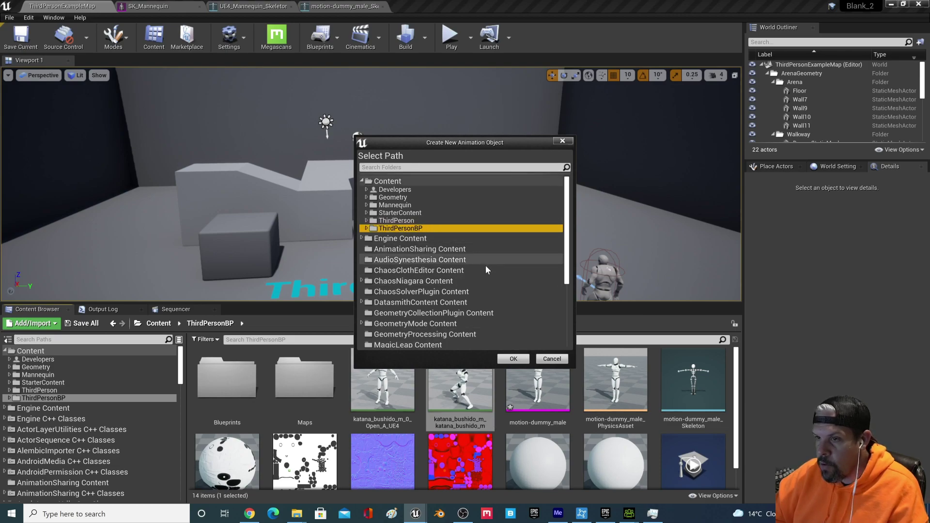
click(511, 359)
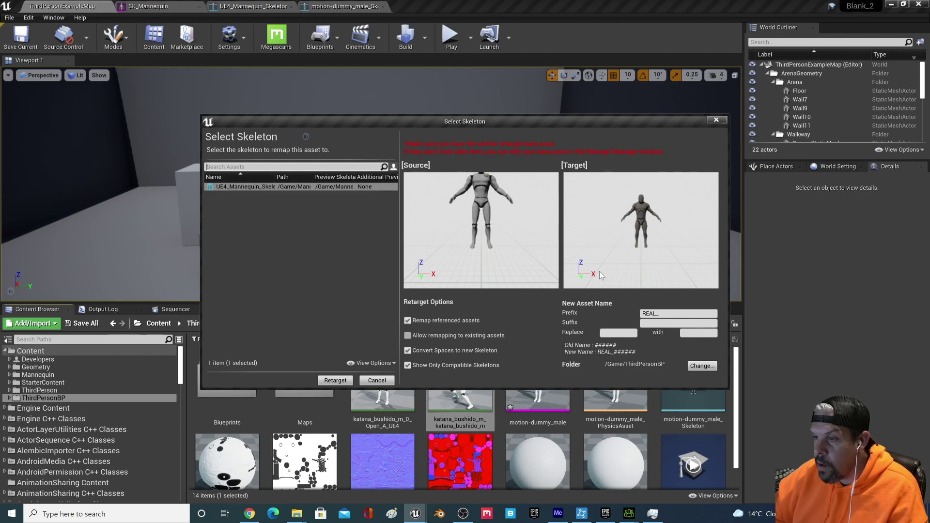
click(335, 381)
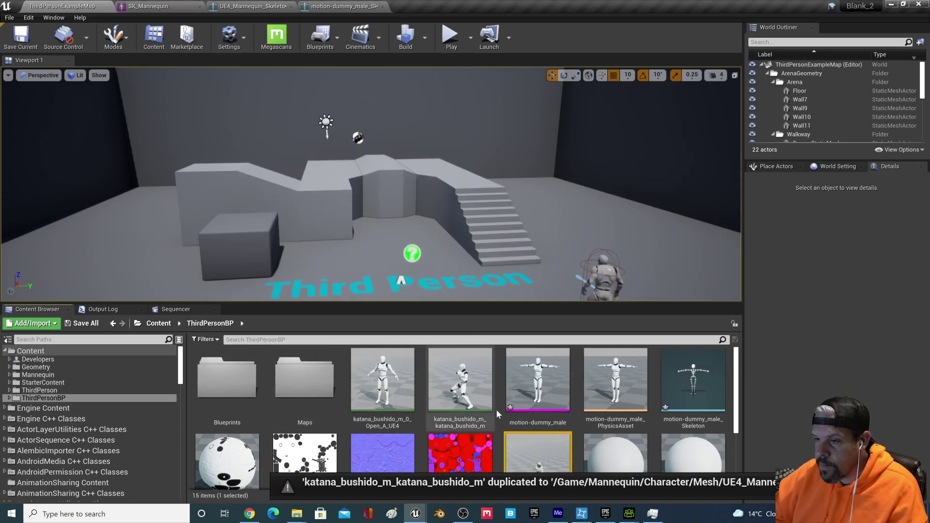
Step: Open the retargeted REAL_katana_bushido_m_katana_bushido_m animation, save it and return to the level editor
scroll(460, 397, down, 3)
scroll(436, 393, up, 2)
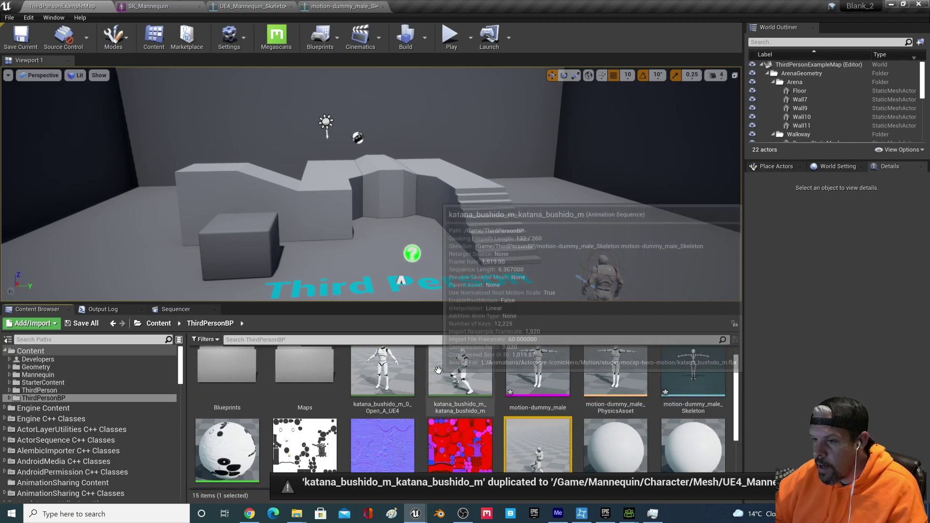
scroll(431, 391, down, 2)
double_click(542, 406)
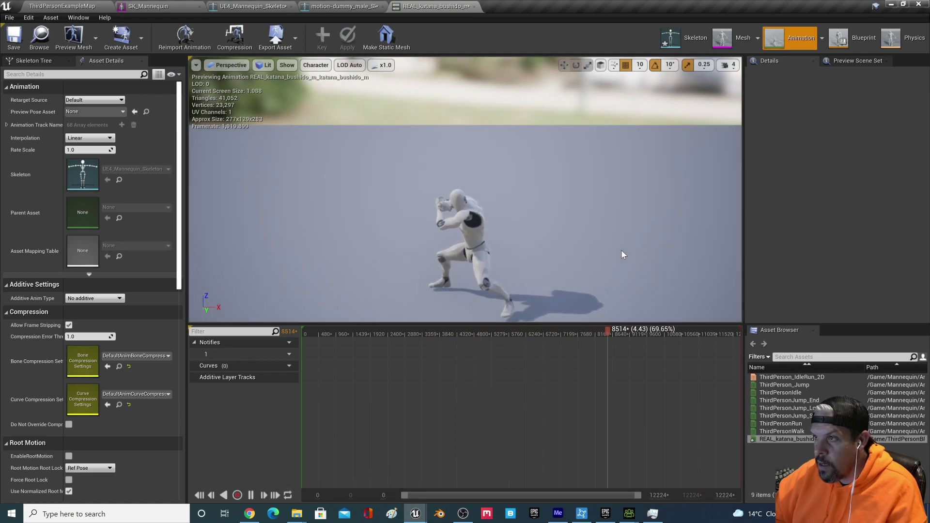
click(14, 35)
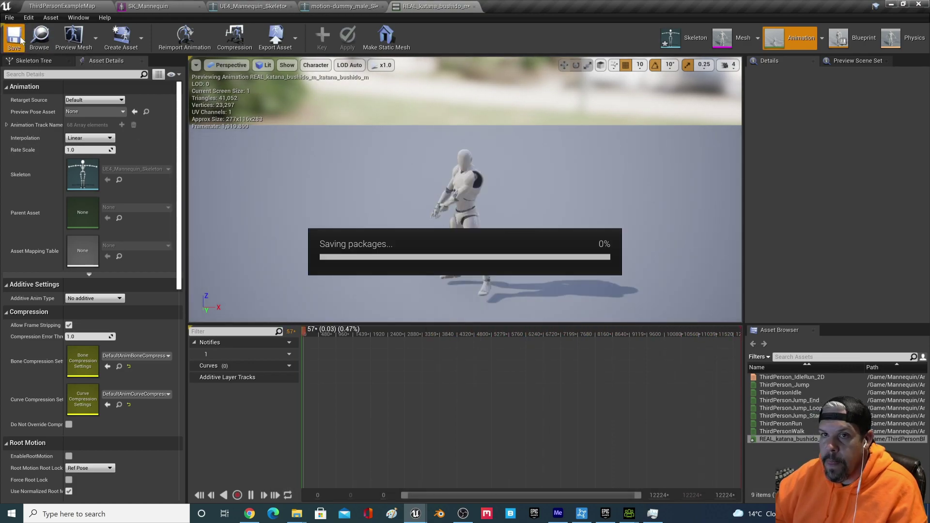
click(62, 6)
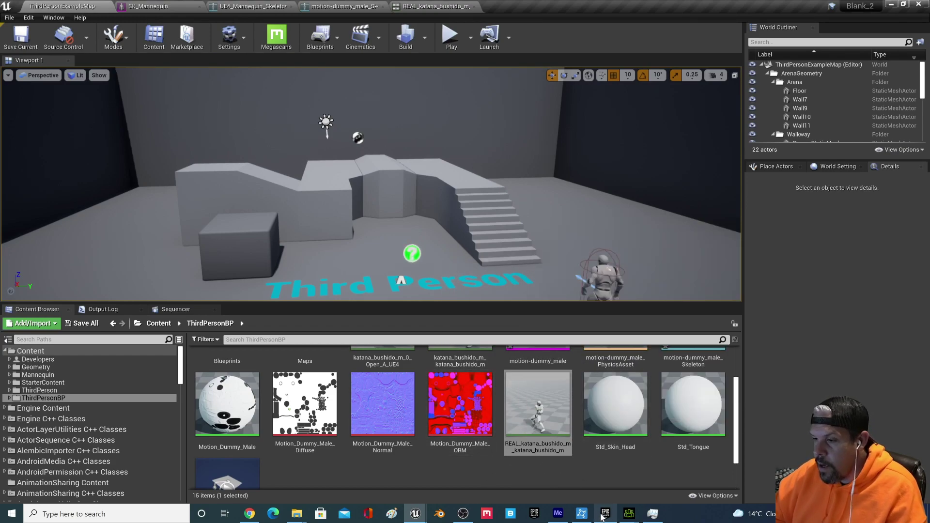
Step: Switch to the Epic Games Launcher, add the Scanned 3D People Pack to the Blank_2 project and return to the Unreal Editor
mouse_move(604, 518)
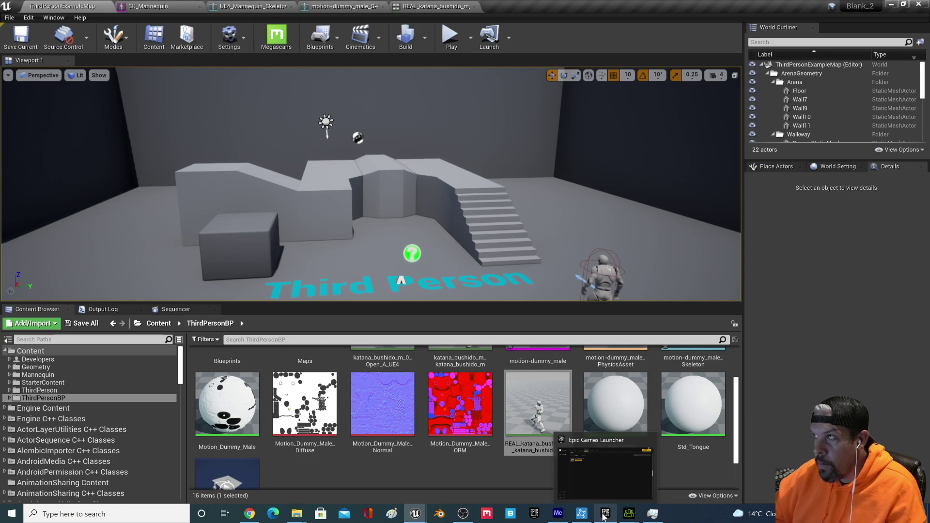
click(605, 516)
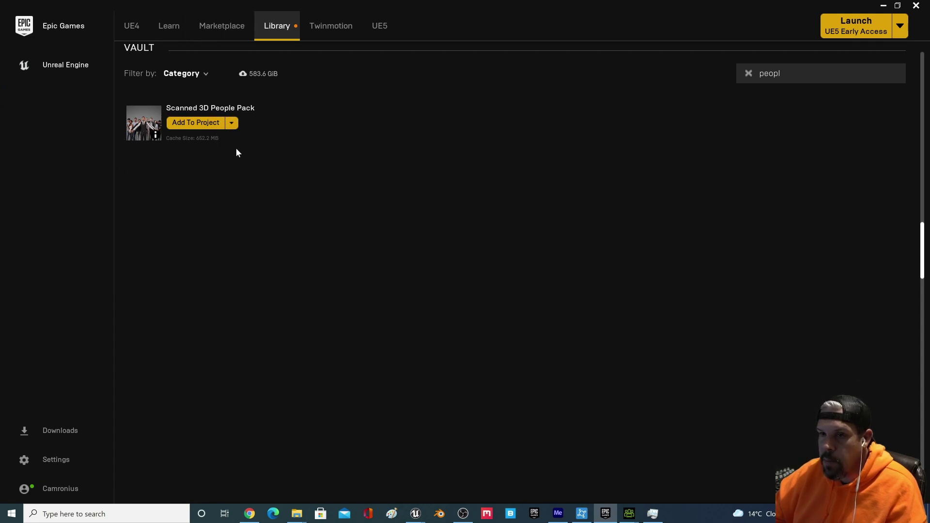
click(204, 123)
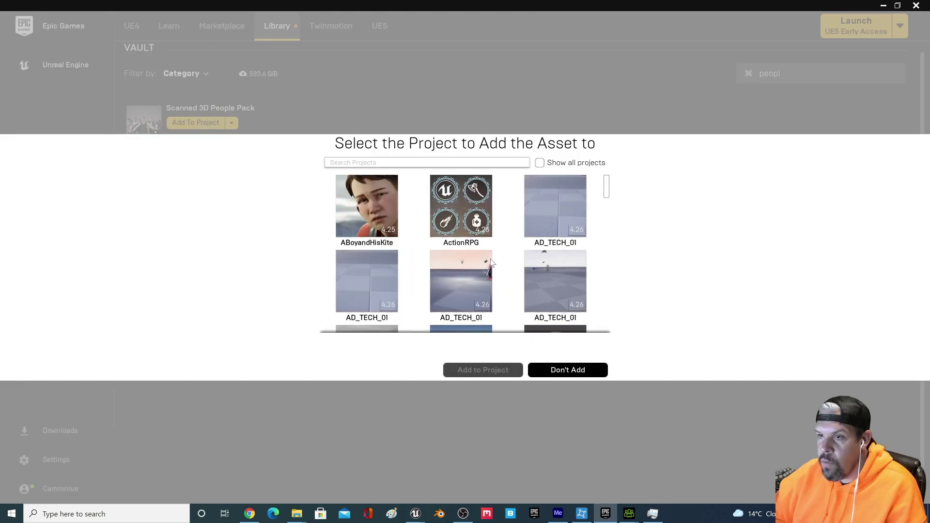
scroll(506, 245, down, 2)
scroll(512, 257, down, 2)
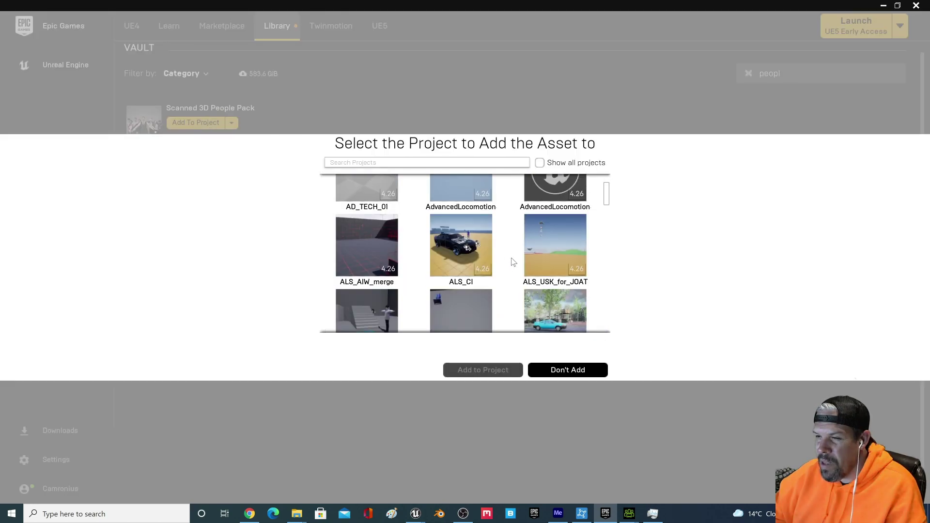
scroll(514, 262, down, 2)
scroll(514, 262, down, 5)
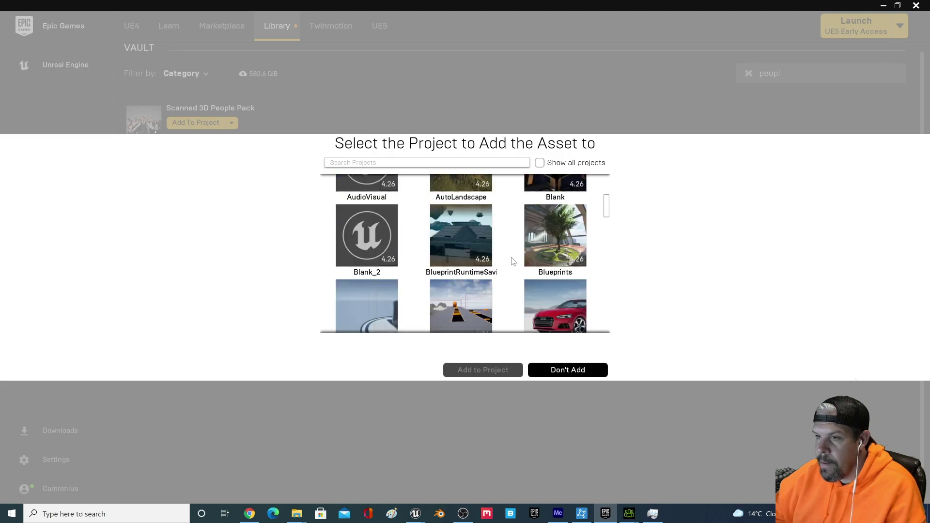
click(383, 233)
click(494, 372)
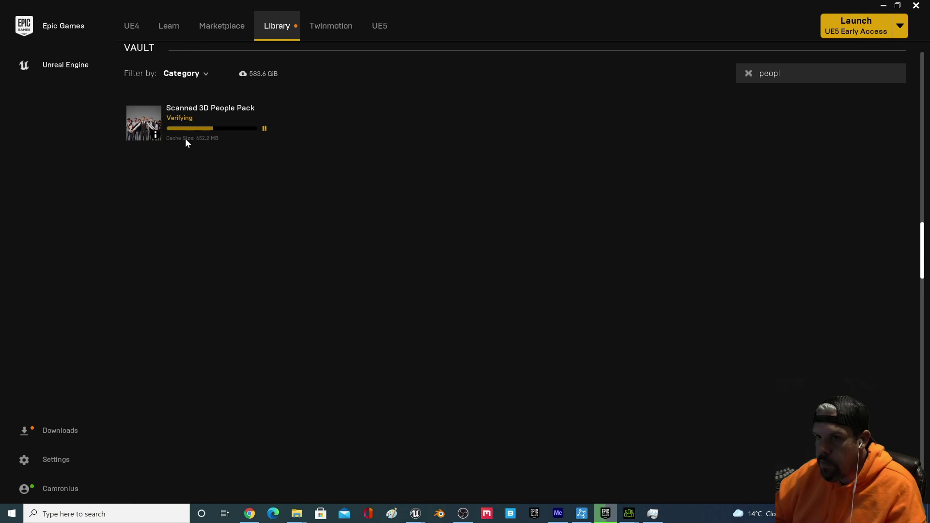
click(885, 5)
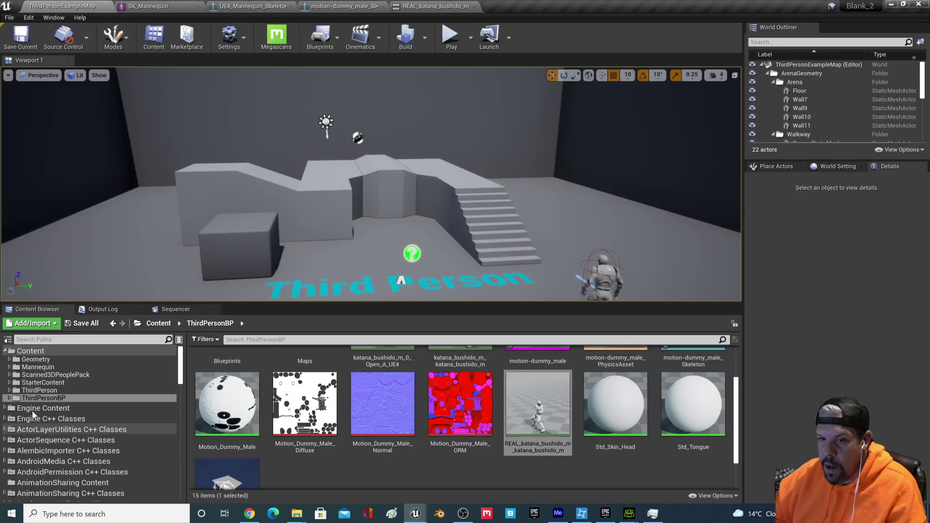
Step: Browse the character folders in Scanned3DPeoplePack's RP_Character folder and open the rp_claudia_rigged_002_Mobile_ue4 skeletal mesh
double_click(69, 375)
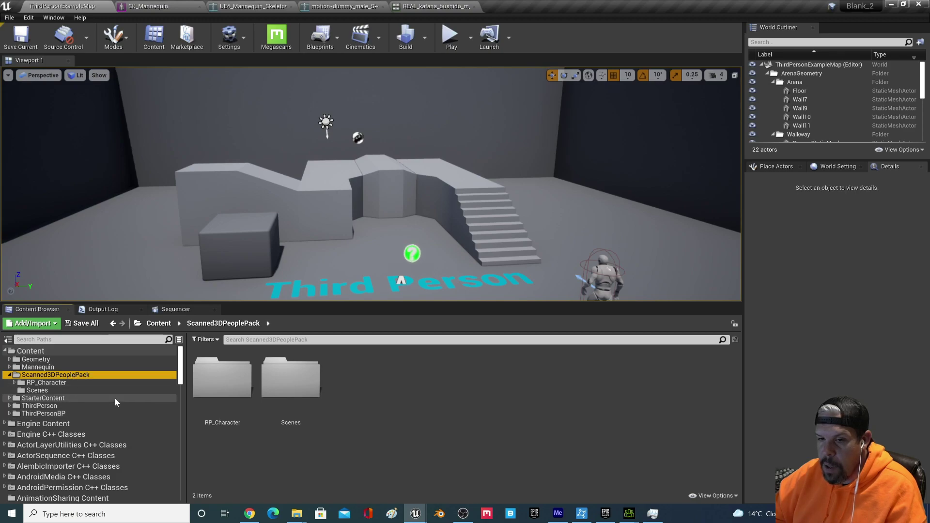
double_click(48, 383)
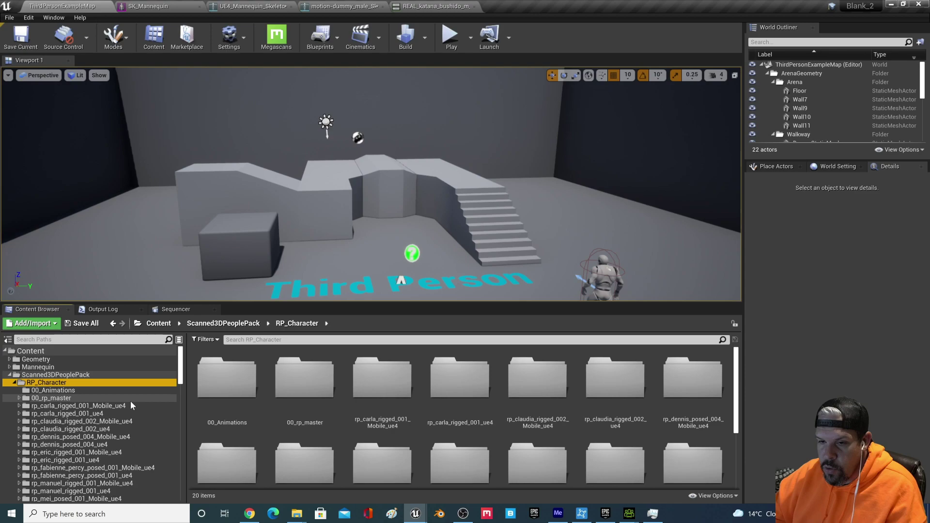
double_click(97, 406)
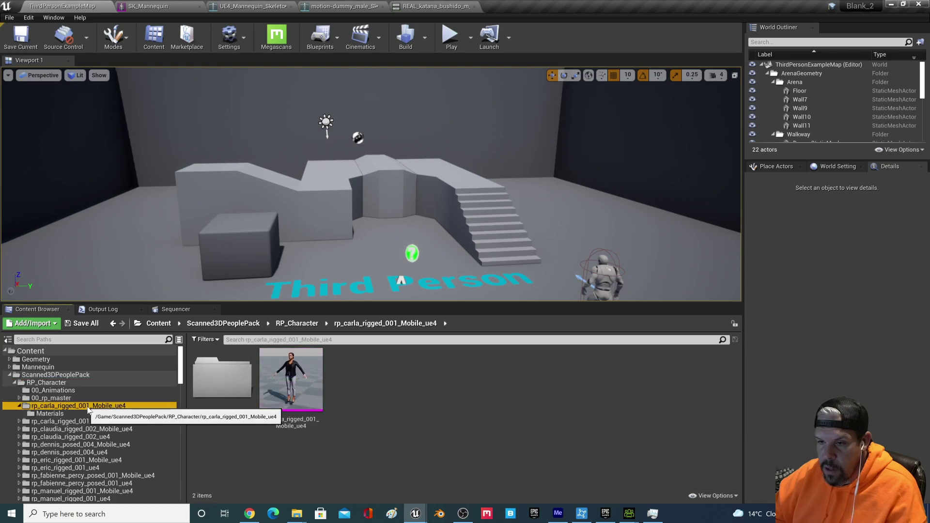
click(96, 422)
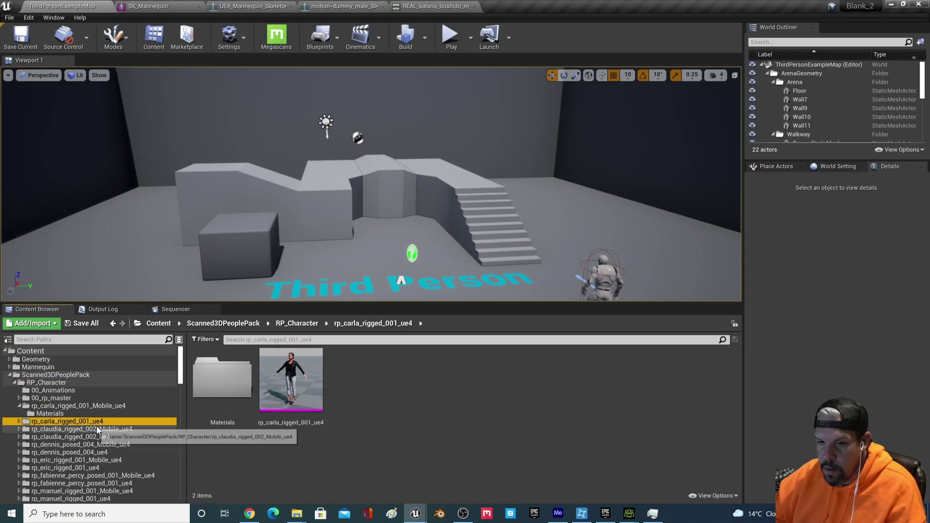
double_click(106, 422)
scroll(105, 425, down, 1)
double_click(101, 420)
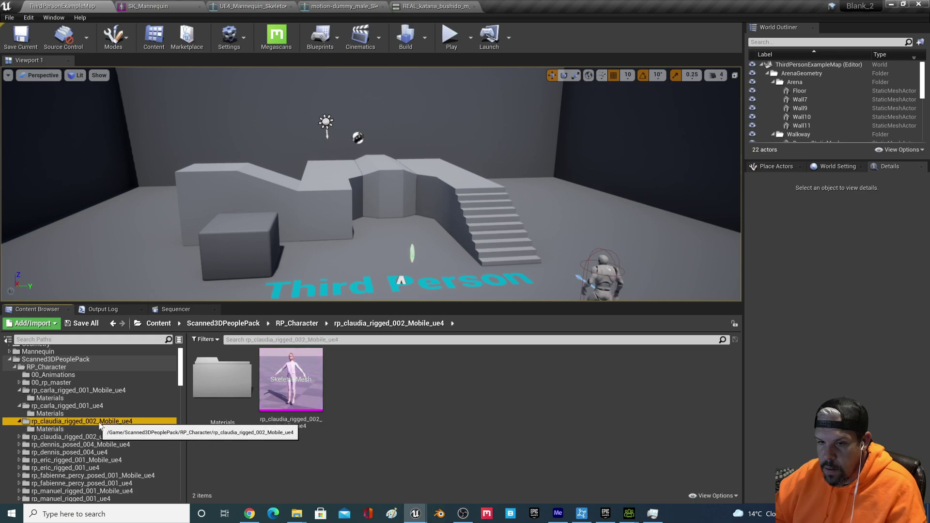
scroll(122, 430, down, 2)
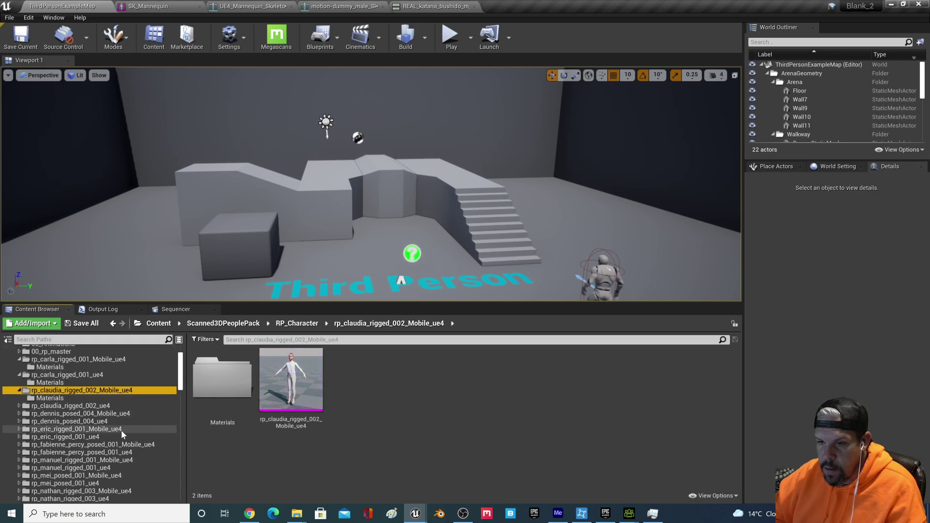
double_click(302, 382)
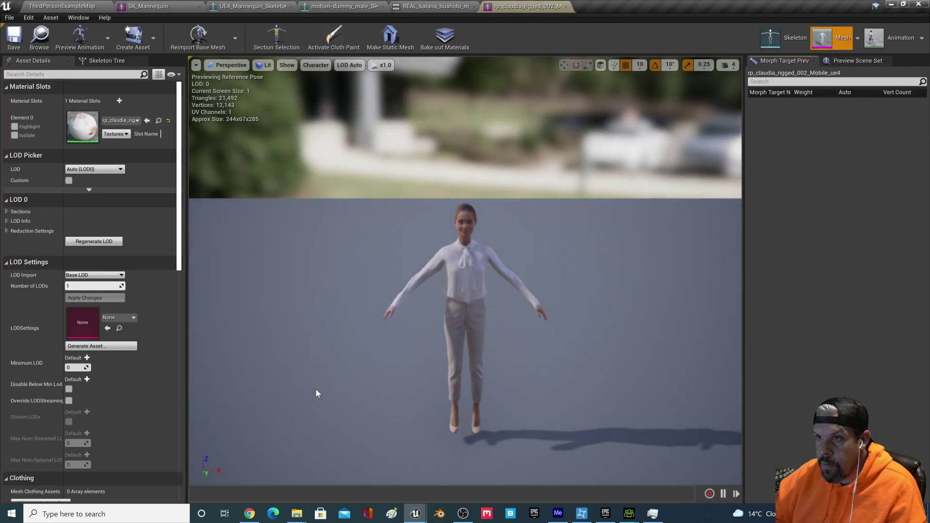
Step: Open the character's skeleton and add rp_claudia_rigged_002_Mobile_ue4 as a retarget source
click(775, 36)
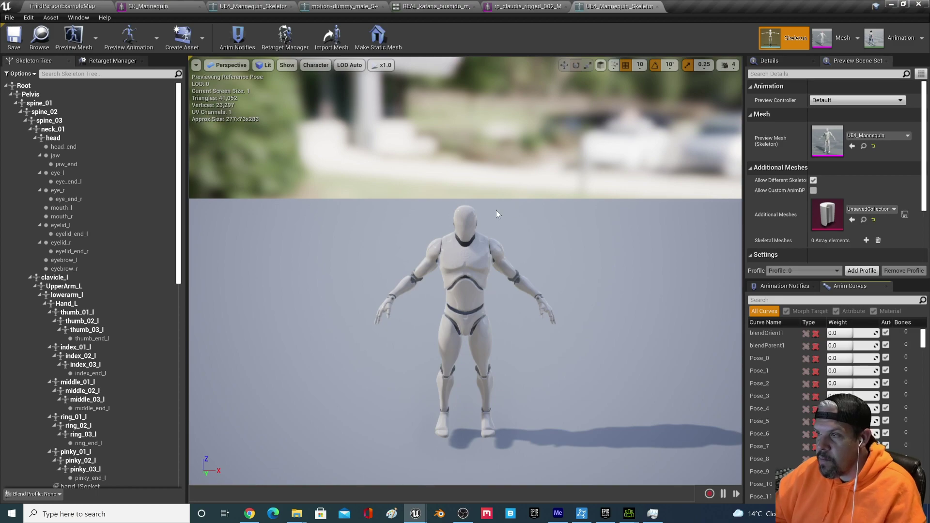
click(121, 63)
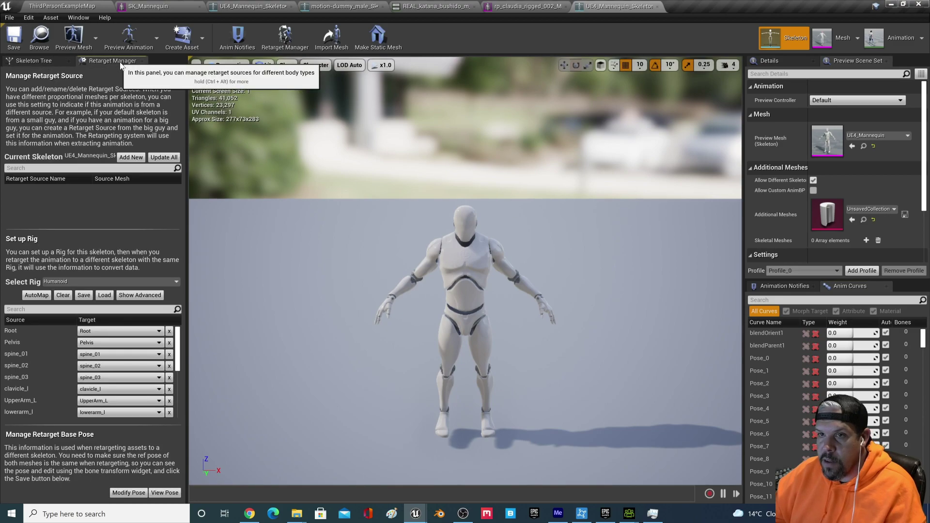
click(130, 157)
click(178, 248)
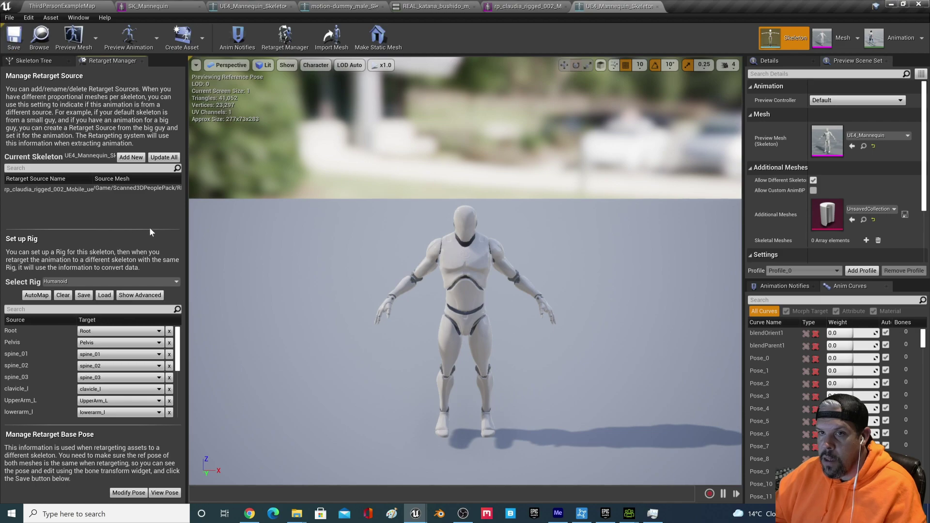
Step: Return to the level editor, collapse the people pack's folders and open the ThirdPersonBP content folder
click(83, 7)
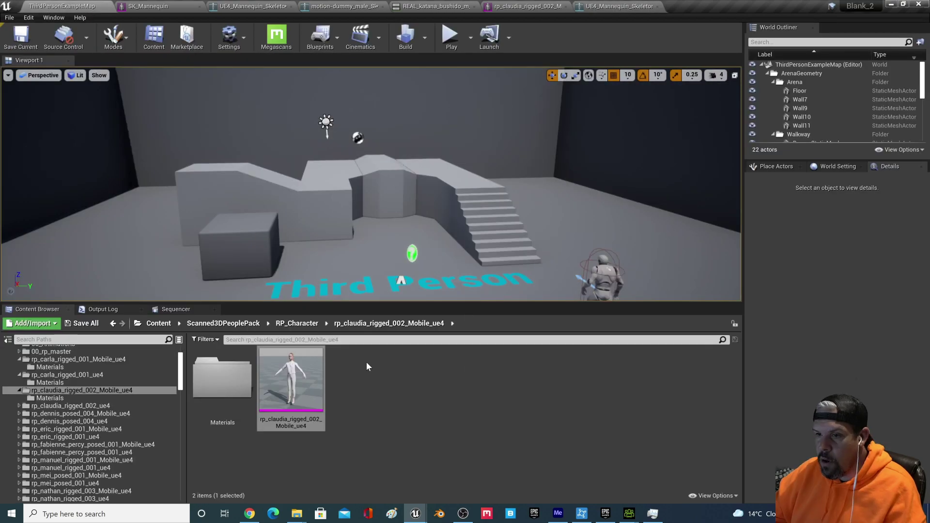
scroll(69, 410, up, 3)
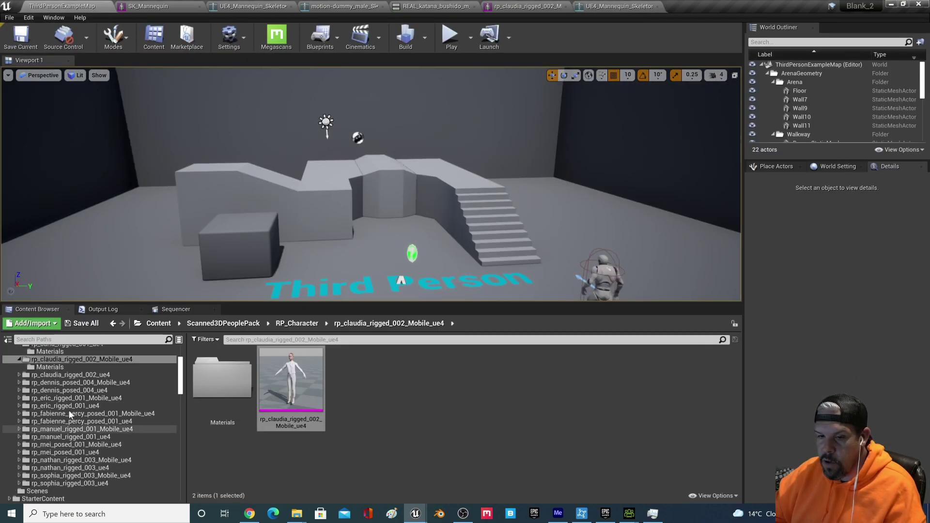
click(12, 376)
scroll(82, 406, down, 2)
scroll(68, 402, up, 2)
click(43, 398)
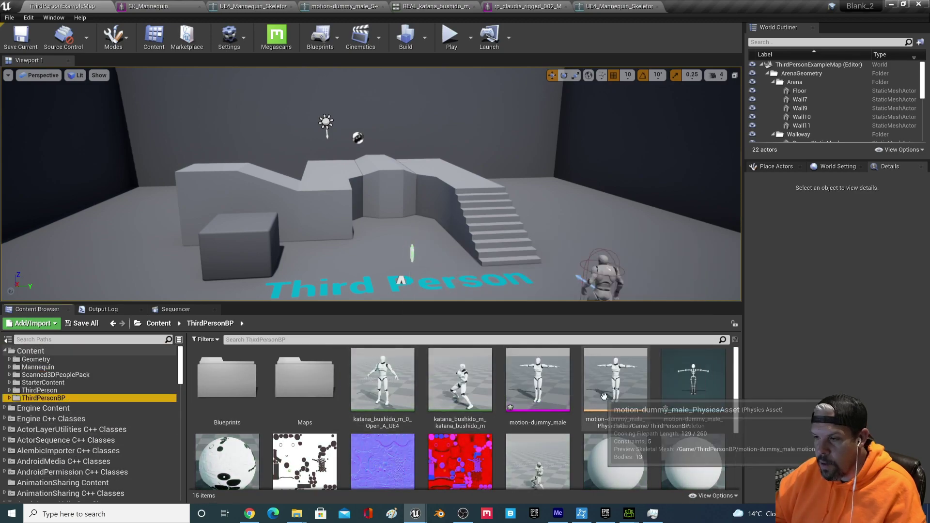
Step: Set up a duplicate-and-retarget of REAL_katana_bushido_m_katana_bushido_m onto the people pack's UE4_Mannequin_Skeleton, with the name prefix 3DP_
scroll(602, 398, down, 2)
scroll(603, 398, up, 1)
click(538, 421)
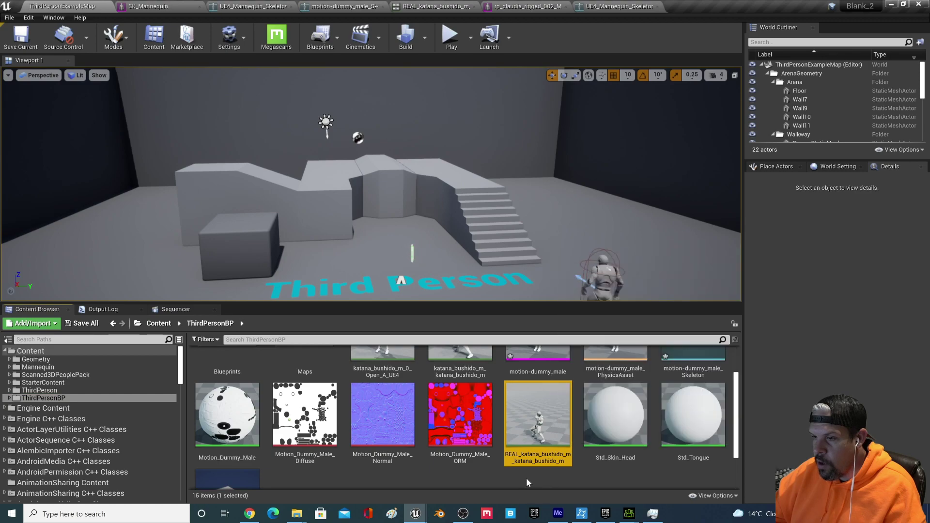
mouse_move(535, 418)
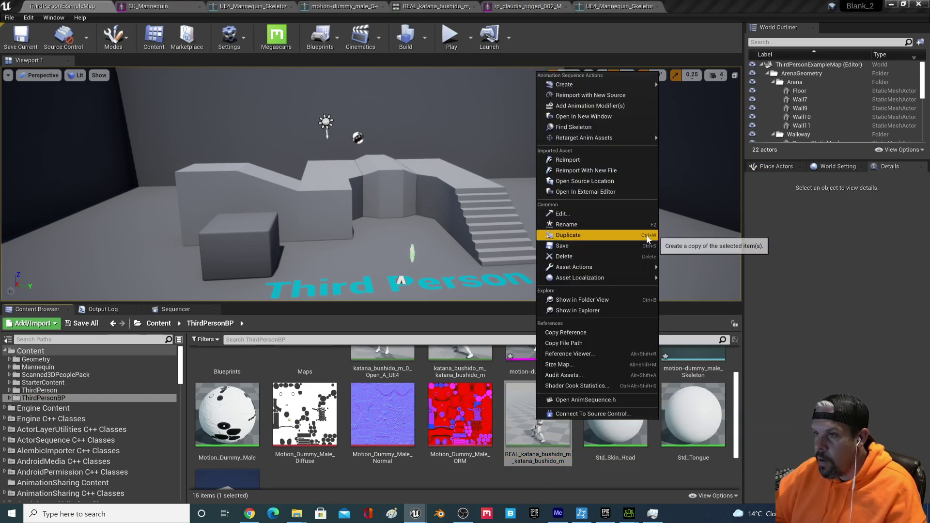
mouse_move(641, 139)
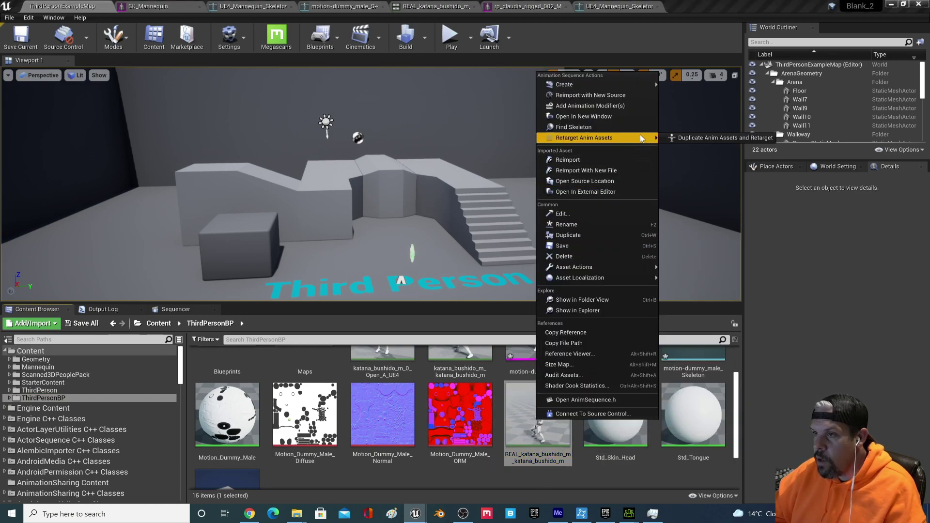
click(704, 138)
click(257, 195)
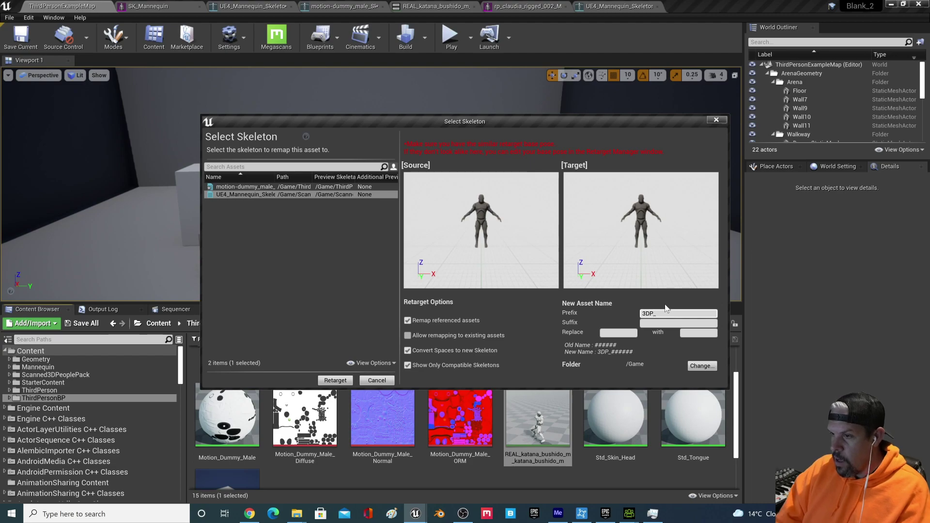
Step: Choose ThirdPersonBP as the destination folder for the new animation and run the retarget
click(710, 366)
click(411, 230)
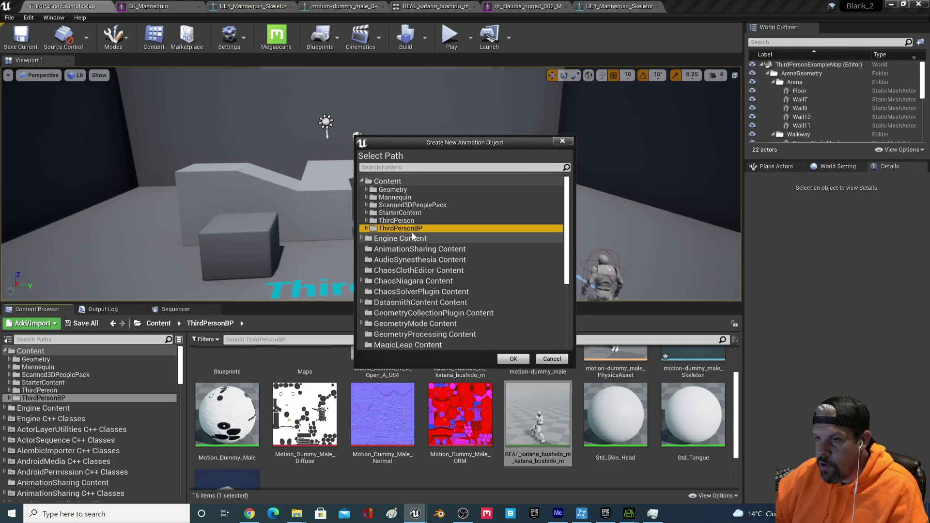
click(513, 359)
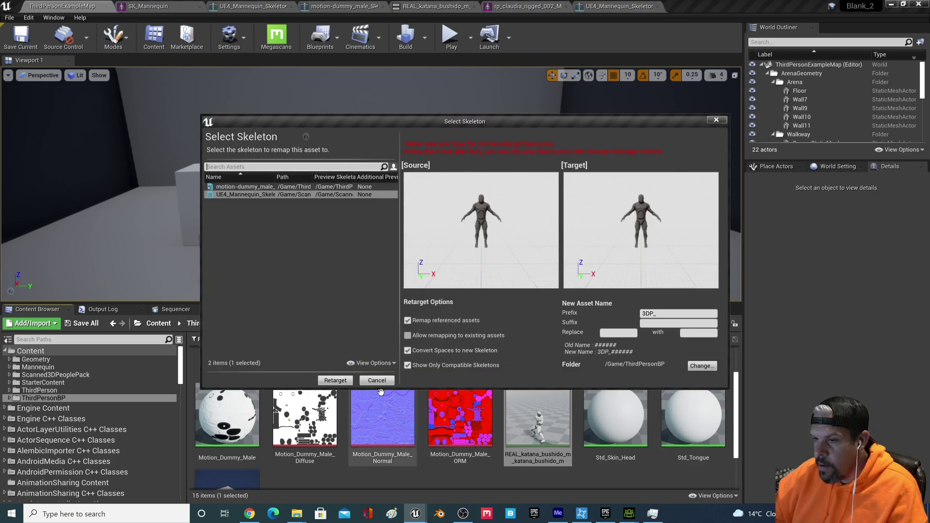
click(335, 381)
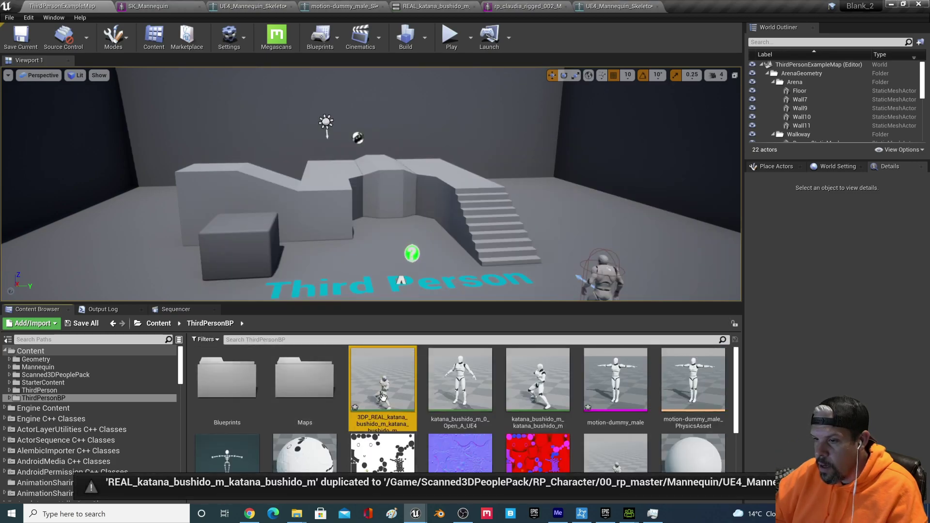
Step: Examine the 3DP_ katana animation in the ThirdPersonBP folder alongside the earlier katana_bushido_m and REAL_katana_bushido_m animations
click(538, 383)
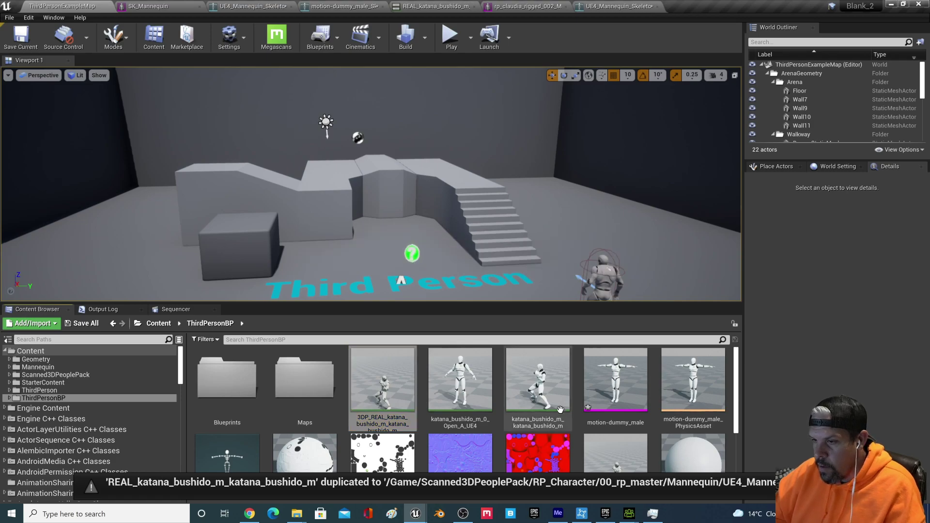
click(383, 382)
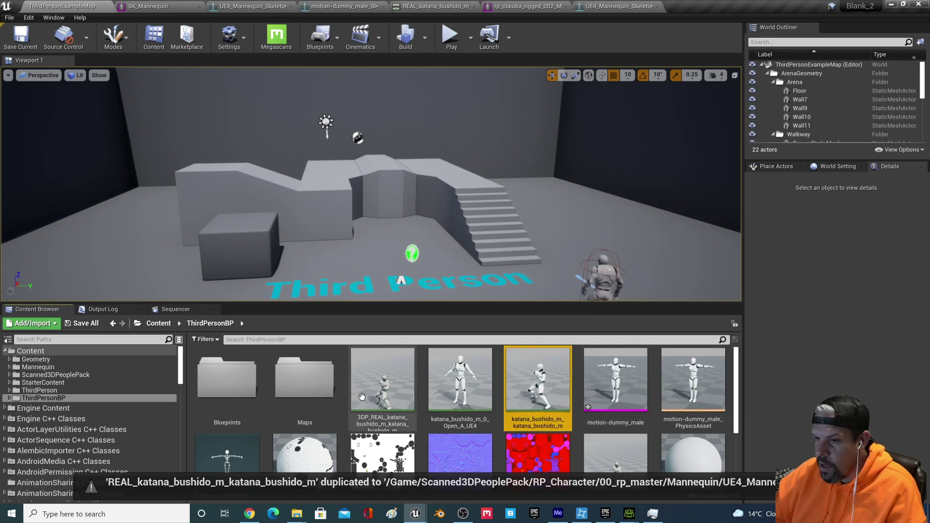
scroll(587, 396, down, 2)
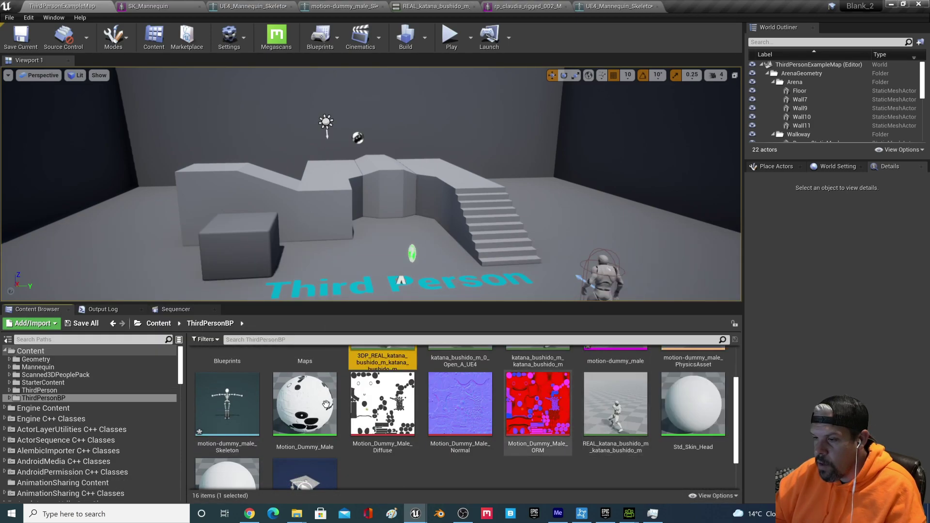
scroll(587, 401, down, 1)
click(593, 408)
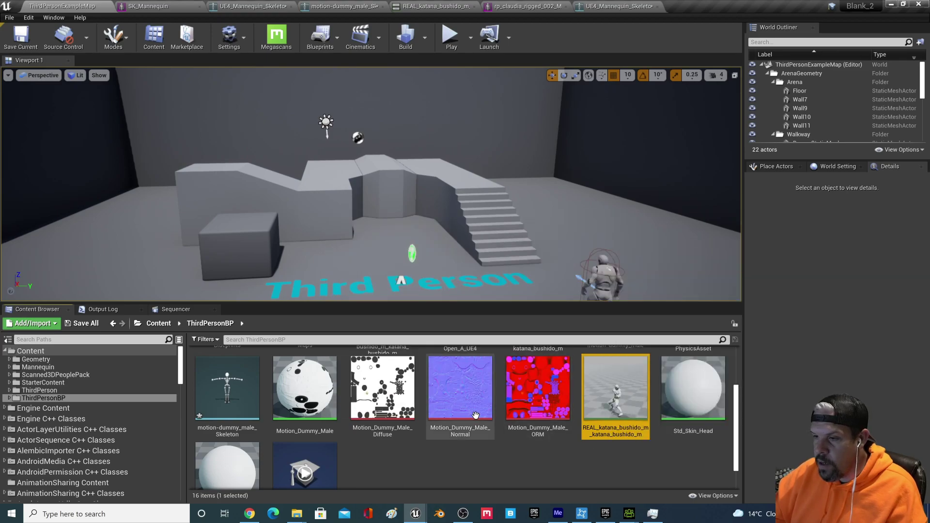
scroll(484, 406, up, 3)
scroll(487, 458, up, 1)
scroll(588, 465, down, 3)
scroll(587, 465, up, 3)
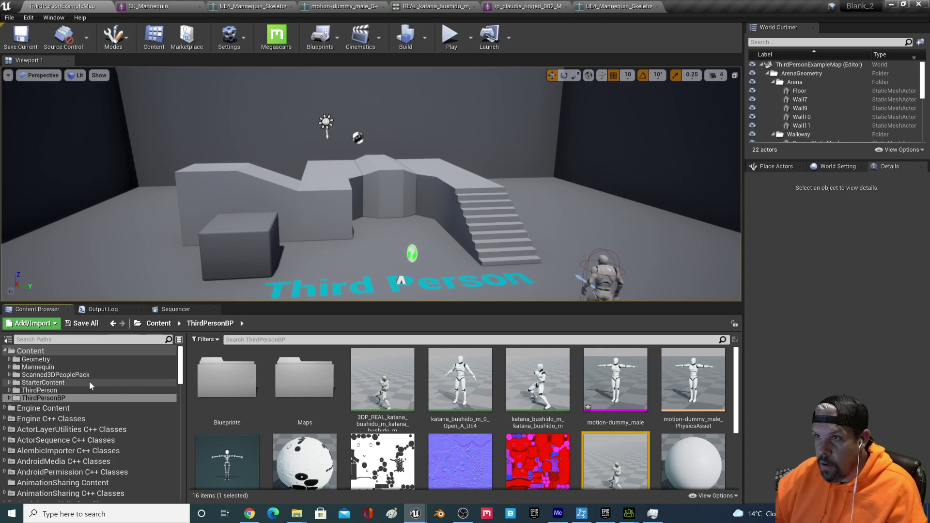
Step: Return to the rp_claudia_rigged_002_Mobile_ue4 mesh, preview 3DP_REAL_katana_bushido_m_katana_bushido_m on it and inspect the motion from different angles
click(525, 5)
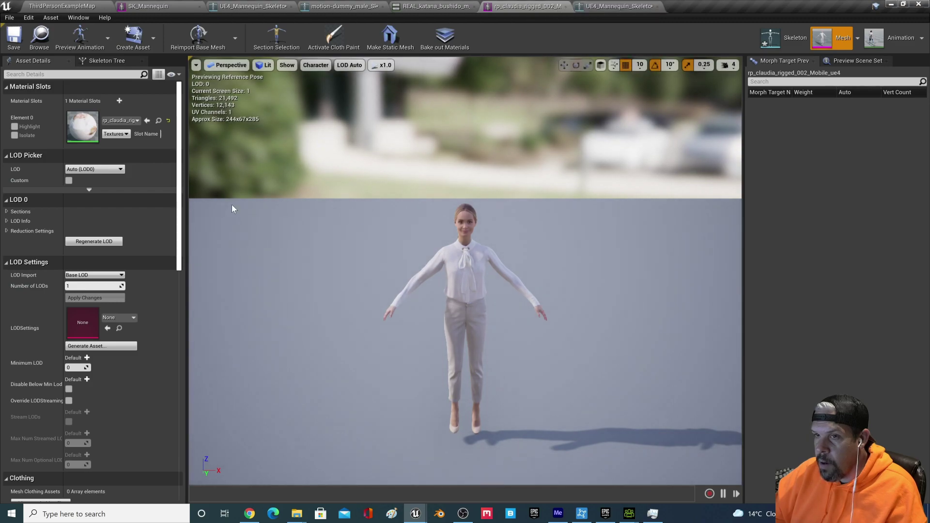
click(105, 38)
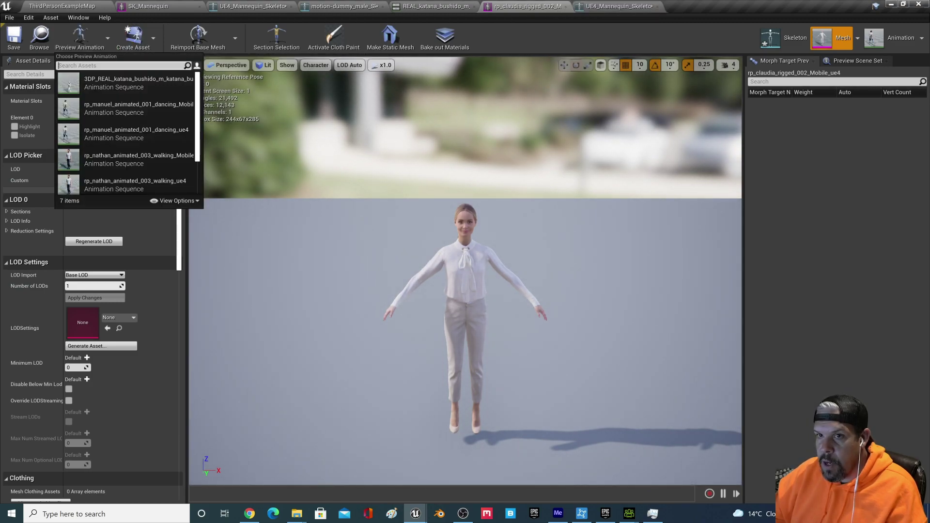
click(107, 86)
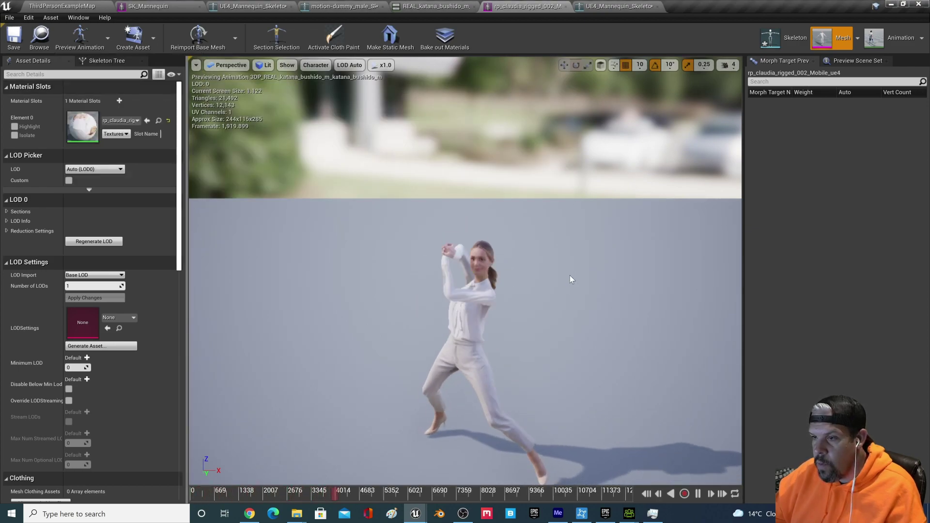
right_drag(568, 280, 568, 315)
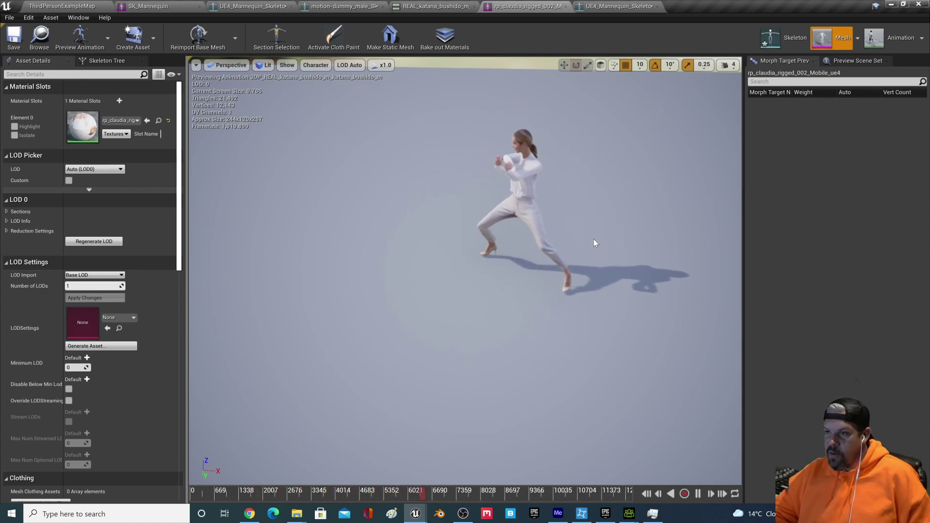
right_drag(478, 285, 478, 284)
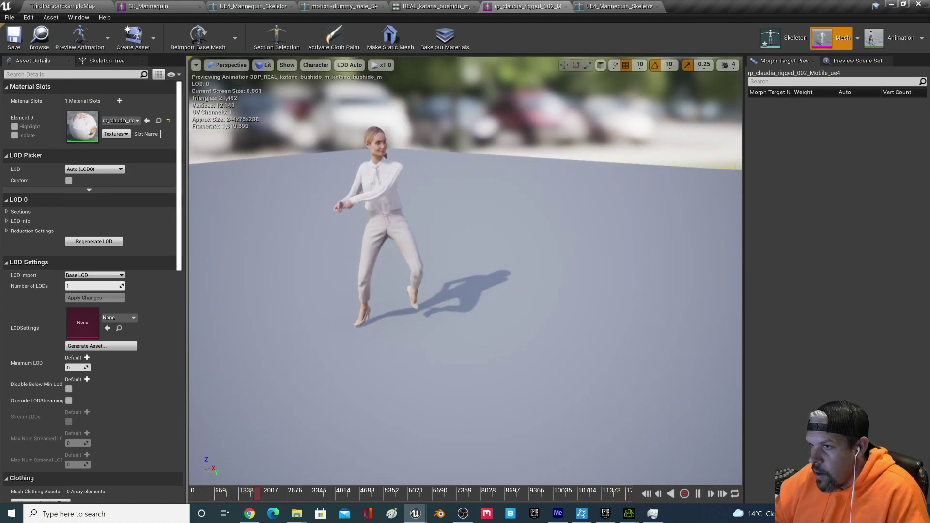